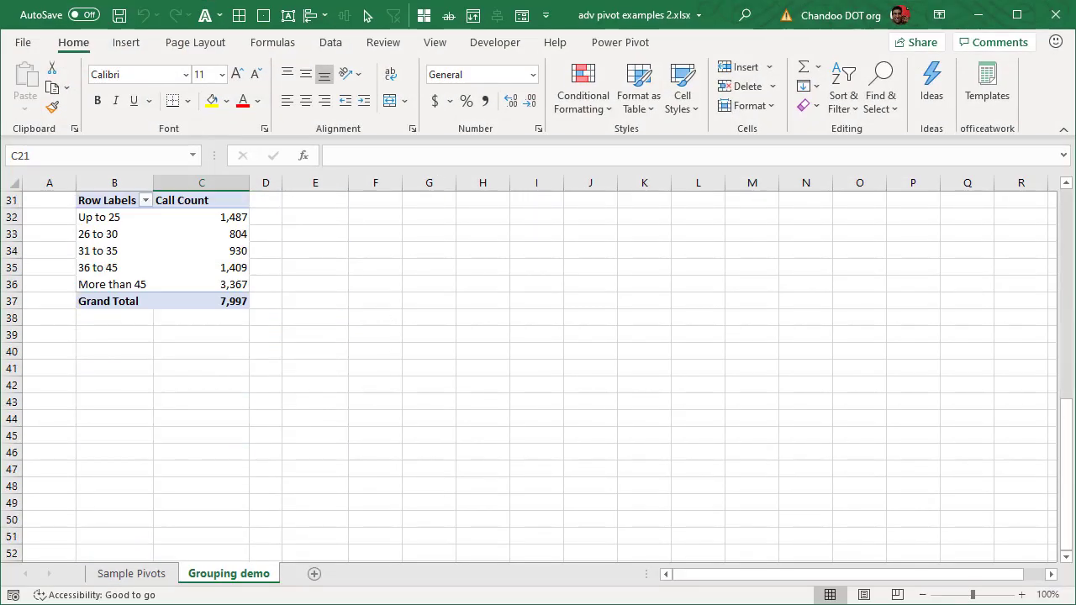
Insert a PivotTable based on the workbook's Data Model at cell A138 of the Sample Pivots sheet.
{"action": "left_click", "coordinate": [135, 573]}
{"action": "scroll", "coordinate": [192, 480], "scroll_direction": "down", "scroll_amount": 8}
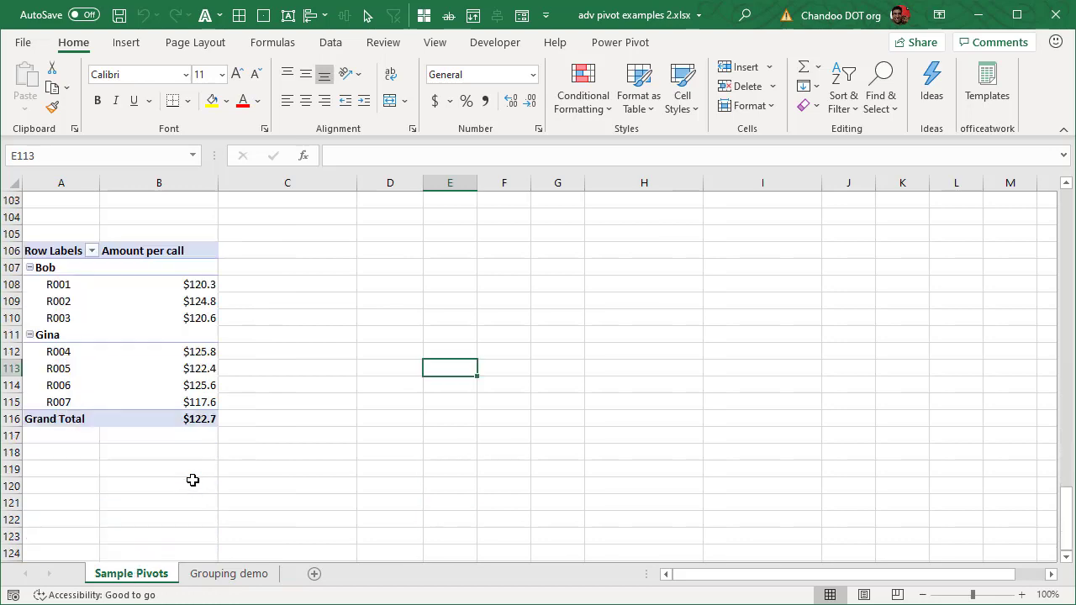
{"action": "scroll", "coordinate": [193, 480], "scroll_direction": "up", "scroll_amount": 5}
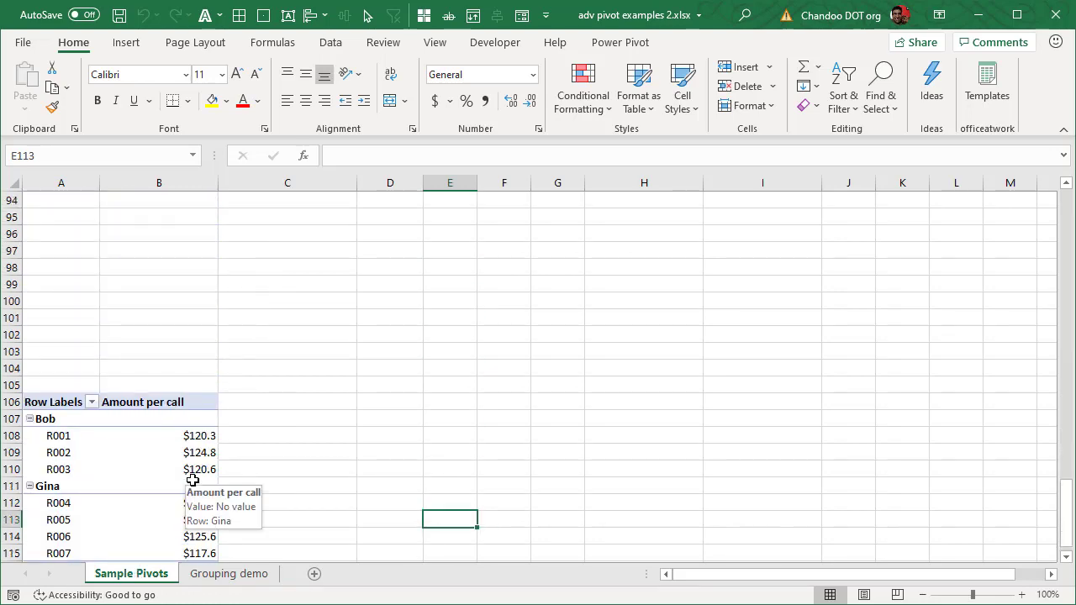
{"action": "scroll", "coordinate": [168, 394], "scroll_direction": "down", "scroll_amount": 19}
{"action": "scroll", "coordinate": [132, 359], "scroll_direction": "up", "scroll_amount": 8}
{"action": "scroll", "coordinate": [132, 359], "scroll_direction": "down", "scroll_amount": 2}
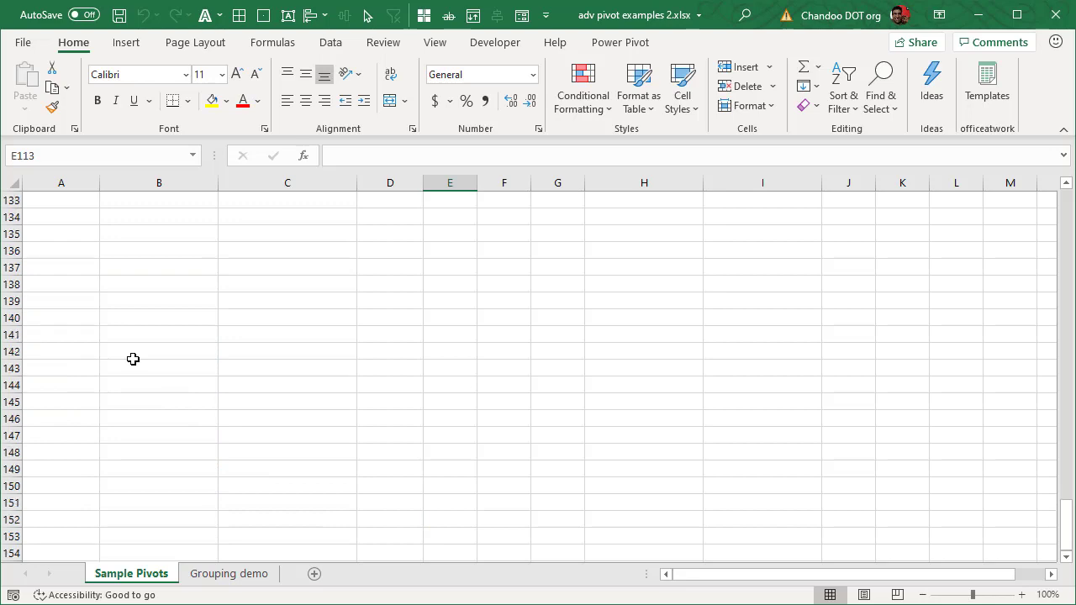
{"action": "left_click", "coordinate": [63, 278]}
{"action": "left_click", "coordinate": [125, 43]}
{"action": "left_click", "coordinate": [31, 84]}
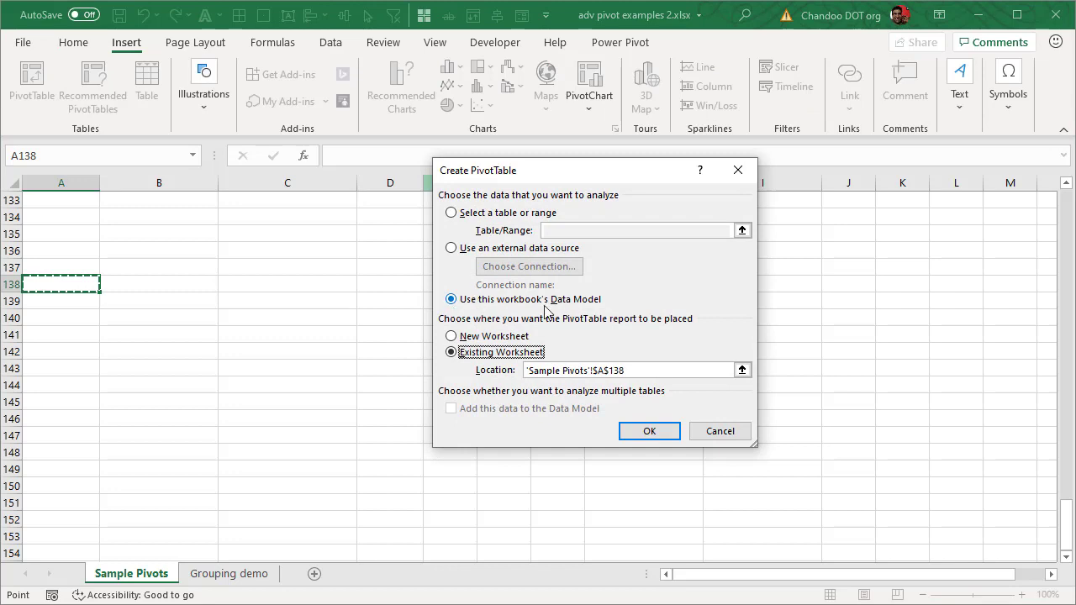
{"action": "left_click", "coordinate": [646, 431]}
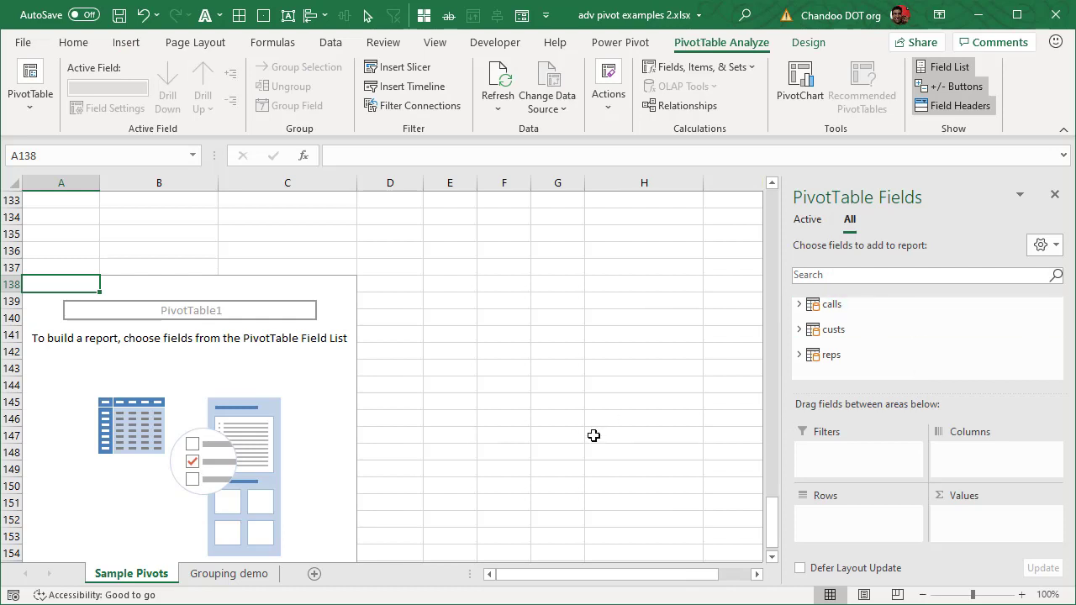
{"action": "scroll", "coordinate": [610, 473], "scroll_direction": "down", "scroll_amount": 1}
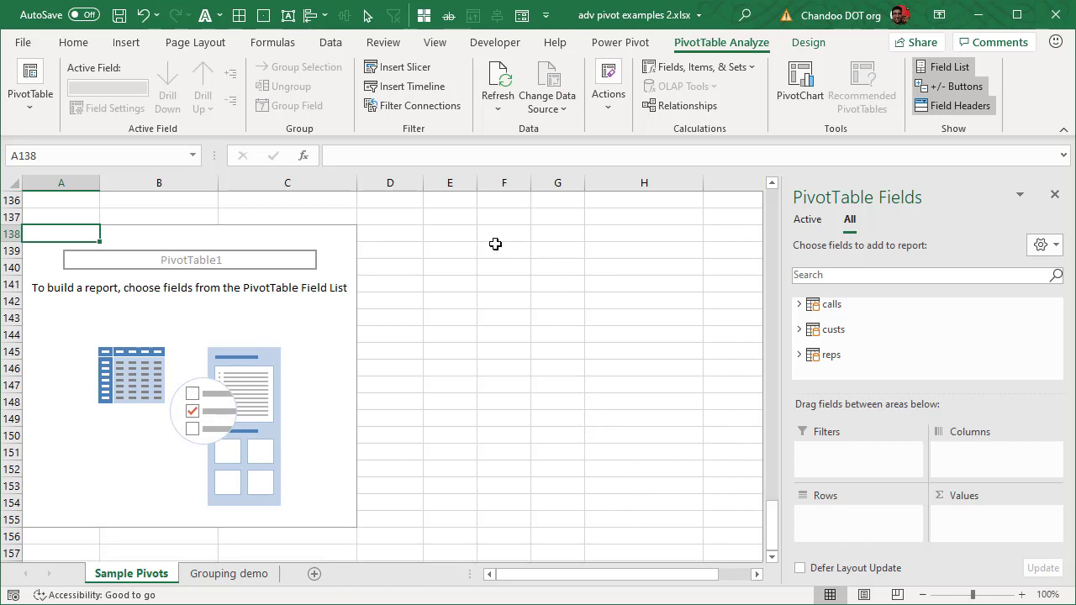
Expand the calls and custs tables in the PivotTable field list.
{"action": "left_click", "coordinate": [71, 43]}
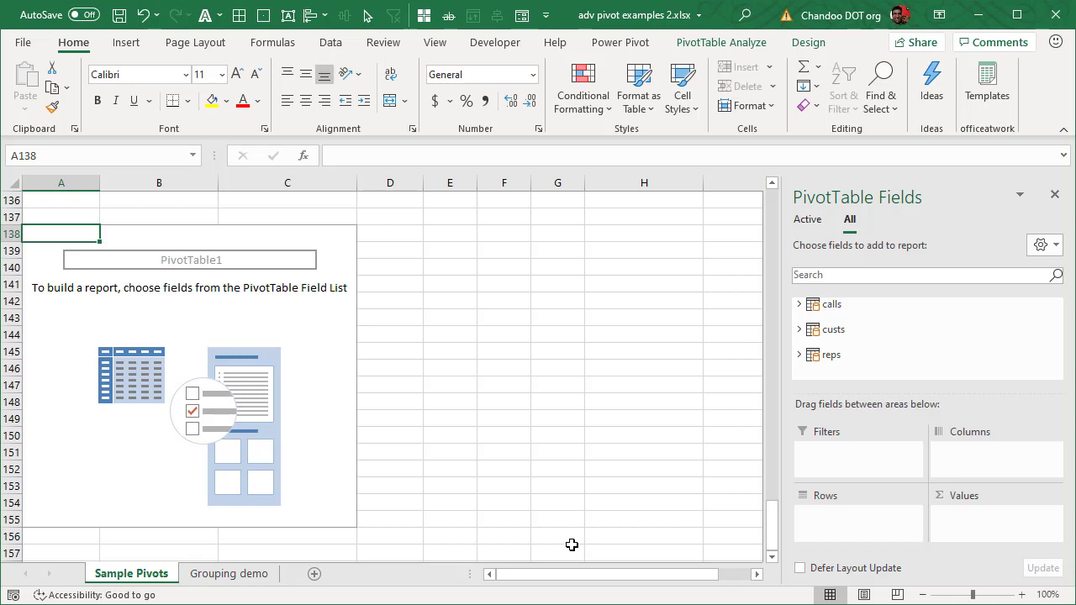
{"action": "left_click", "coordinate": [799, 305]}
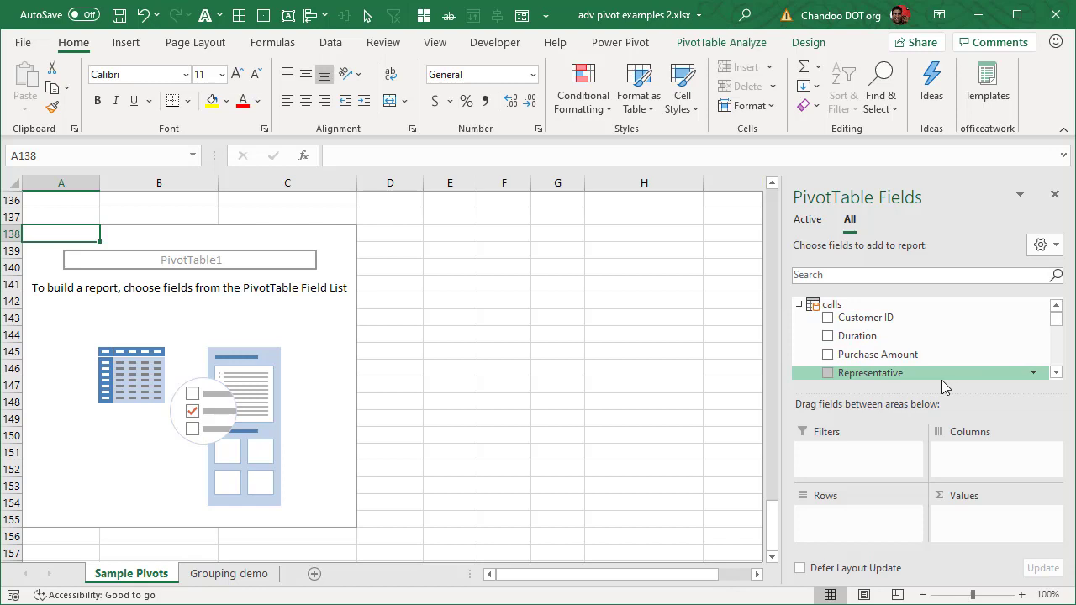
{"action": "scroll", "coordinate": [903, 370], "scroll_direction": "down", "scroll_amount": 4}
{"action": "left_click", "coordinate": [799, 336]}
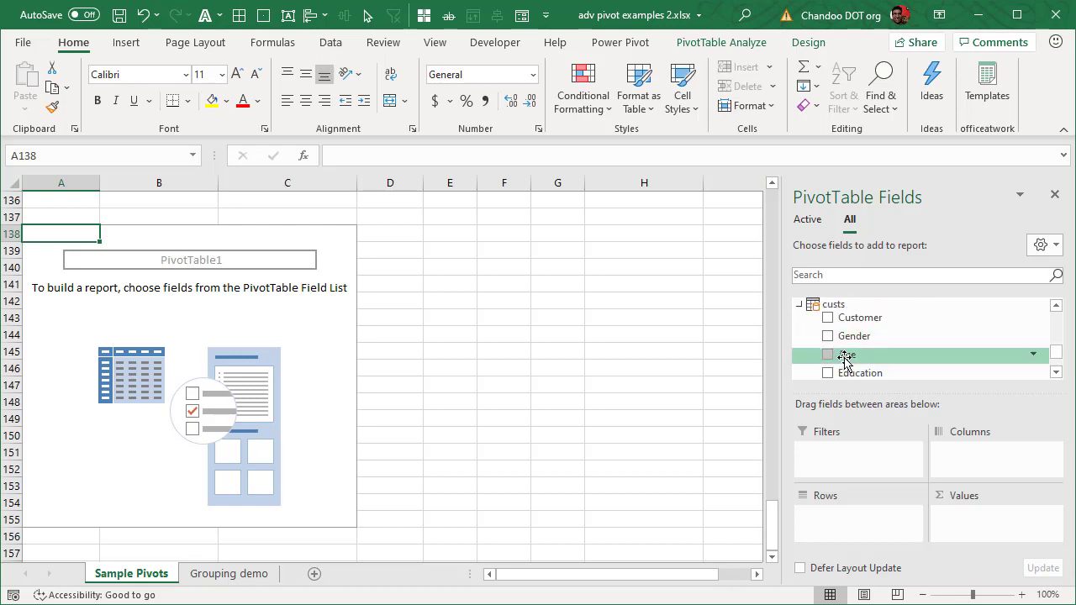
{"action": "left_click_drag", "start_coordinate": [844, 357], "coordinate": [857, 538]}
{"action": "scroll", "coordinate": [913, 314], "scroll_direction": "down", "scroll_amount": 1}
{"action": "scroll", "coordinate": [912, 324], "scroll_direction": "up", "scroll_amount": 1}
{"action": "left_click_drag", "start_coordinate": [882, 518], "coordinate": [729, 508]}
Build the pivot with Age Grouping as rows and the Count of Calls measure as values.
{"action": "left_click_drag", "start_coordinate": [843, 378], "coordinate": [850, 523]}
{"action": "scroll", "coordinate": [890, 369], "scroll_direction": "down", "scroll_amount": 6}
{"action": "scroll", "coordinate": [906, 367], "scroll_direction": "up", "scroll_amount": 2}
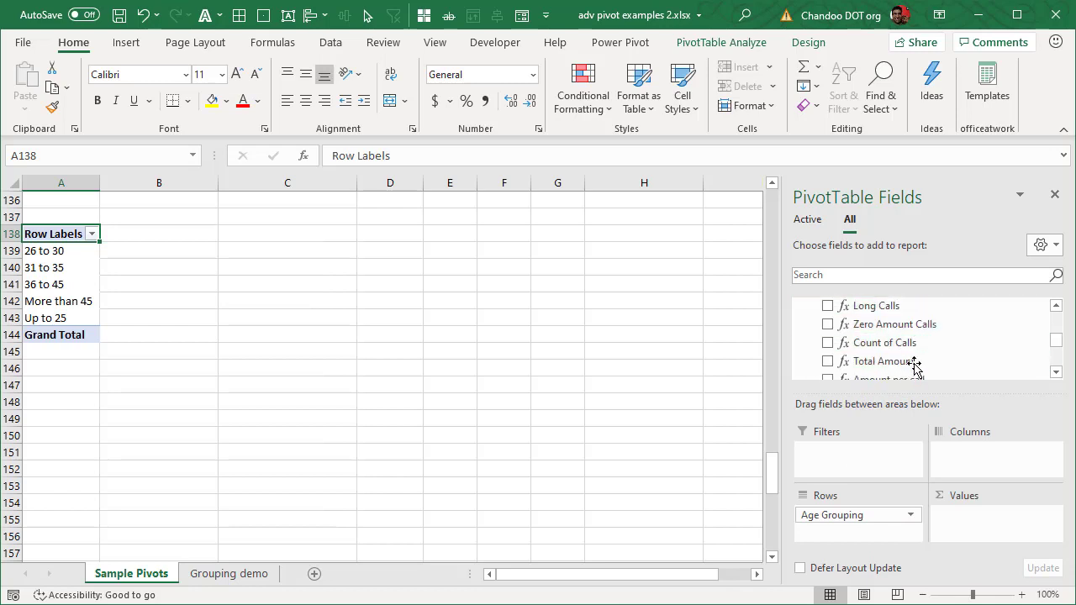
{"action": "left_click_drag", "start_coordinate": [873, 343], "coordinate": [975, 526]}
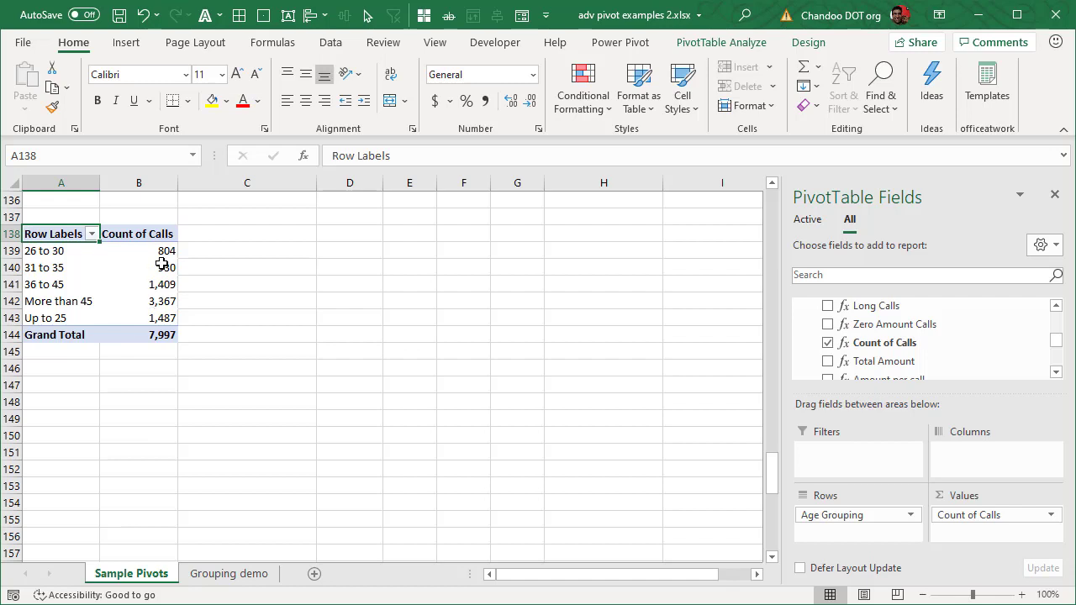
{"action": "left_click_drag", "start_coordinate": [157, 248], "coordinate": [159, 314]}
{"action": "left_click", "coordinate": [223, 248]}
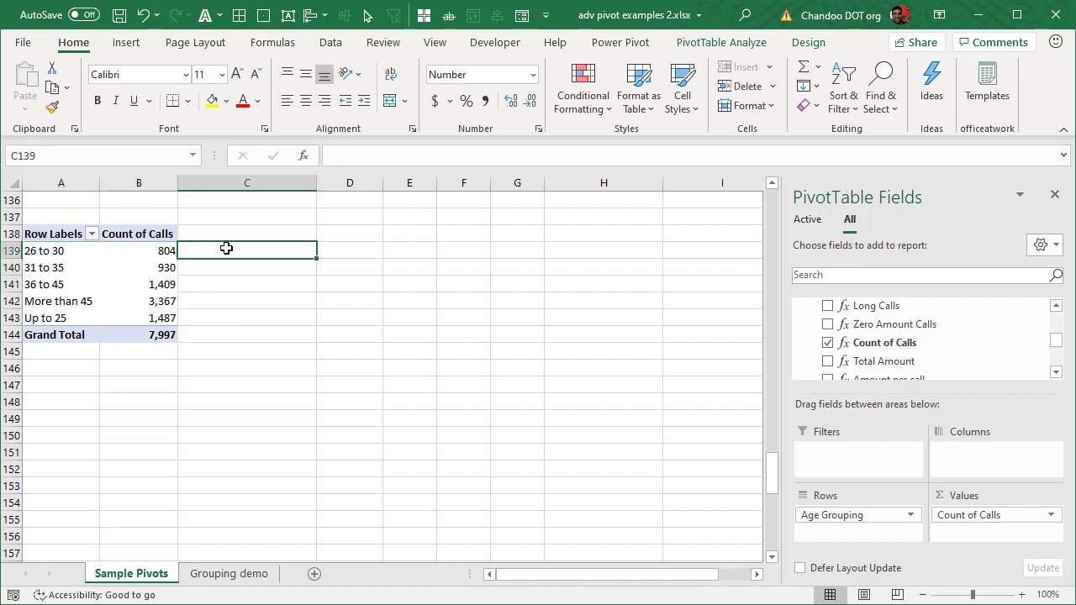
{"action": "left_click", "coordinate": [168, 302]}
{"action": "left_click", "coordinate": [166, 250]}
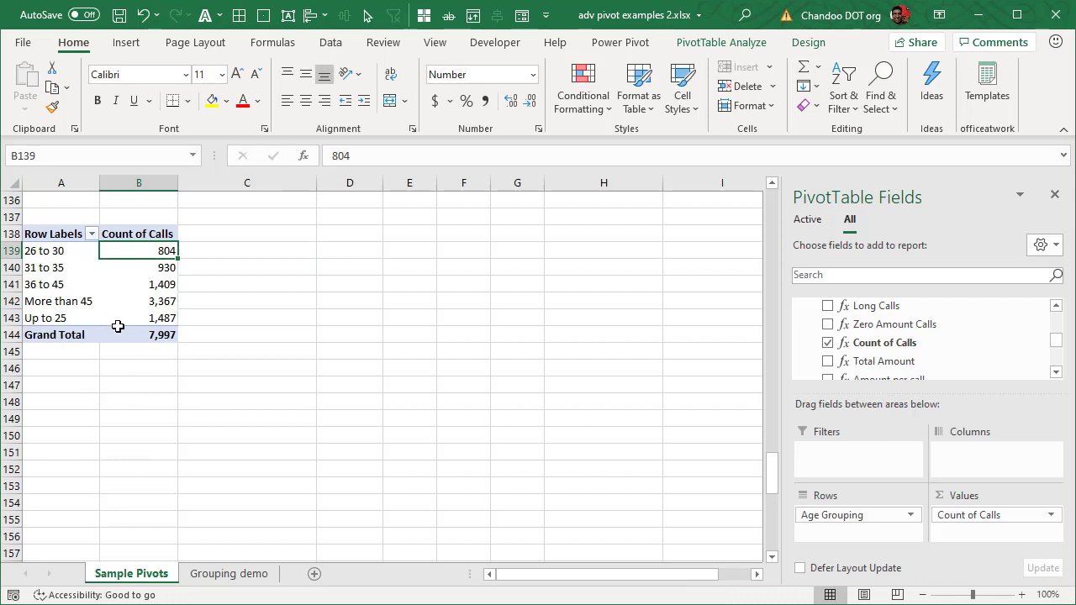
Split the pivot's call counts into columns by the Department field of the reps table.
{"action": "left_click_drag", "start_coordinate": [1050, 342], "coordinate": [1052, 313]}
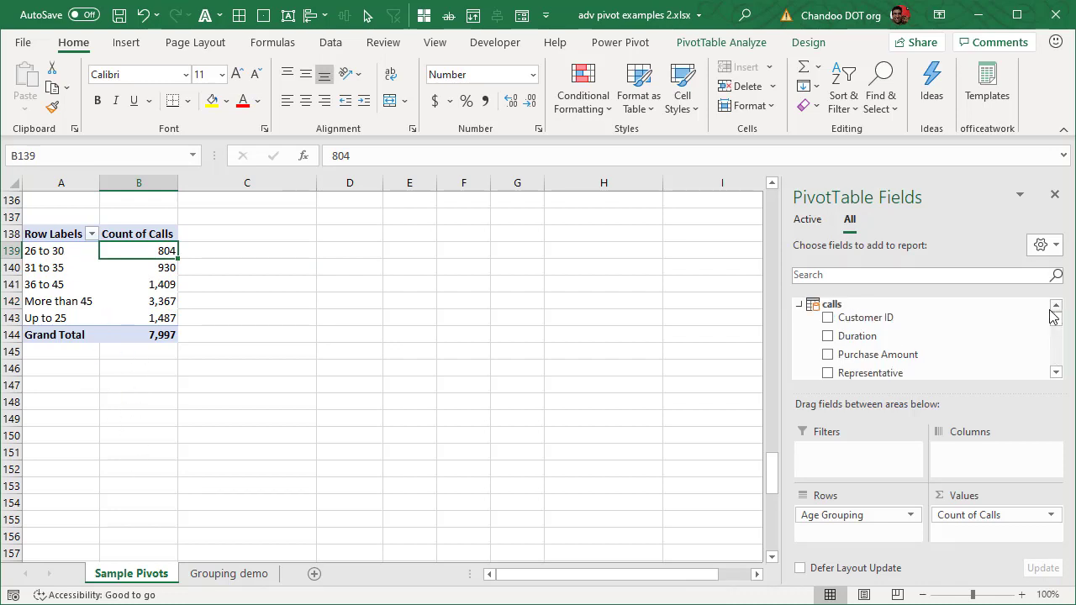
{"action": "left_click", "coordinate": [799, 305]}
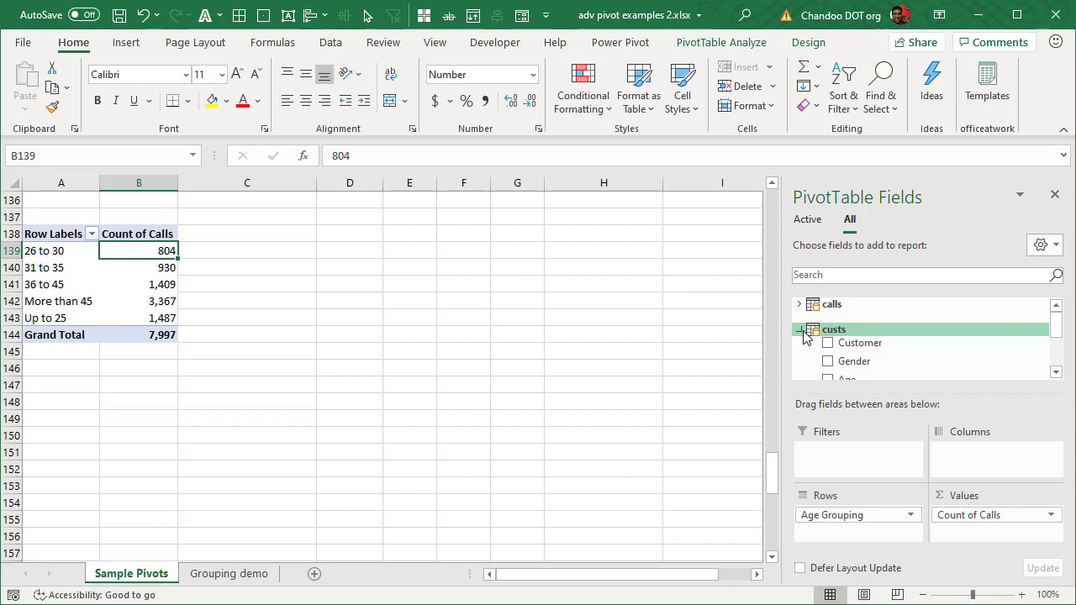
{"action": "left_click", "coordinate": [799, 329]}
{"action": "left_click", "coordinate": [799, 356]}
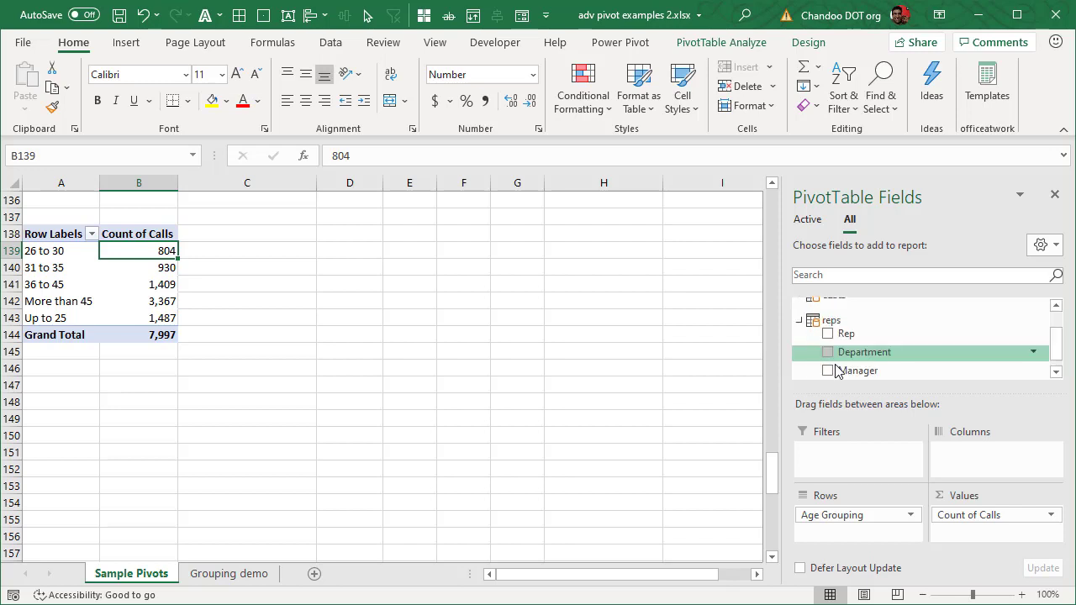
{"action": "left_click_drag", "start_coordinate": [848, 353], "coordinate": [989, 458]}
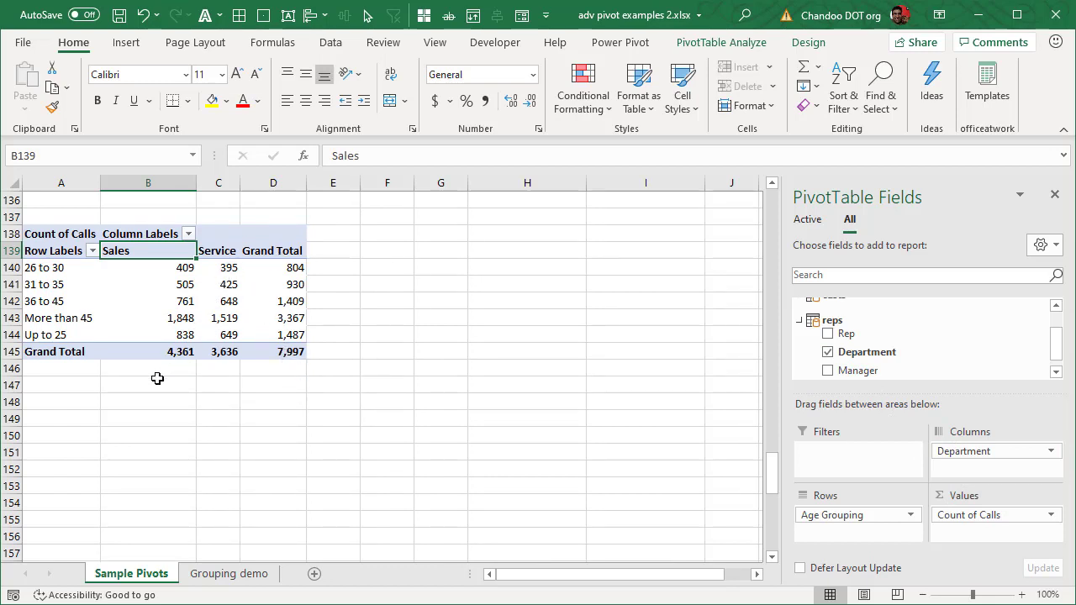
{"action": "left_click", "coordinate": [53, 333]}
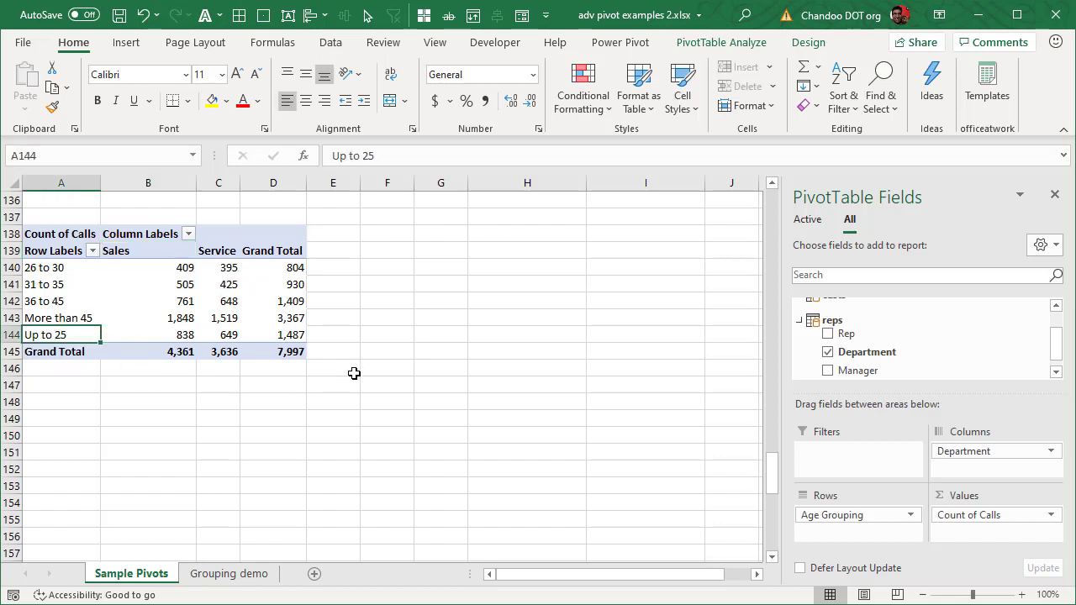
{"action": "left_click", "coordinate": [216, 269]}
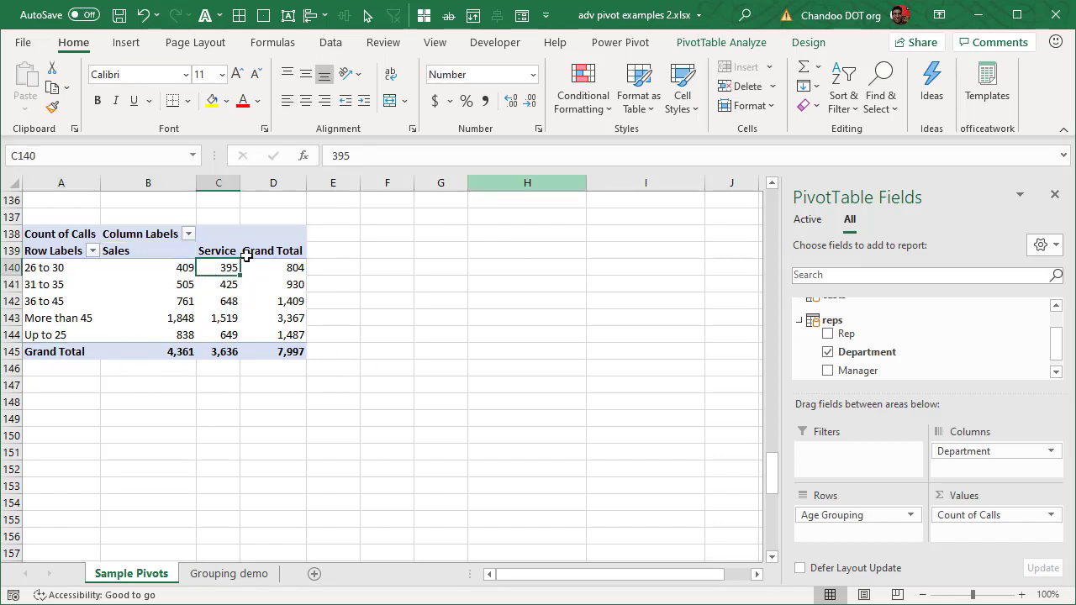
{"action": "left_click_drag", "start_coordinate": [118, 268], "coordinate": [227, 334]}
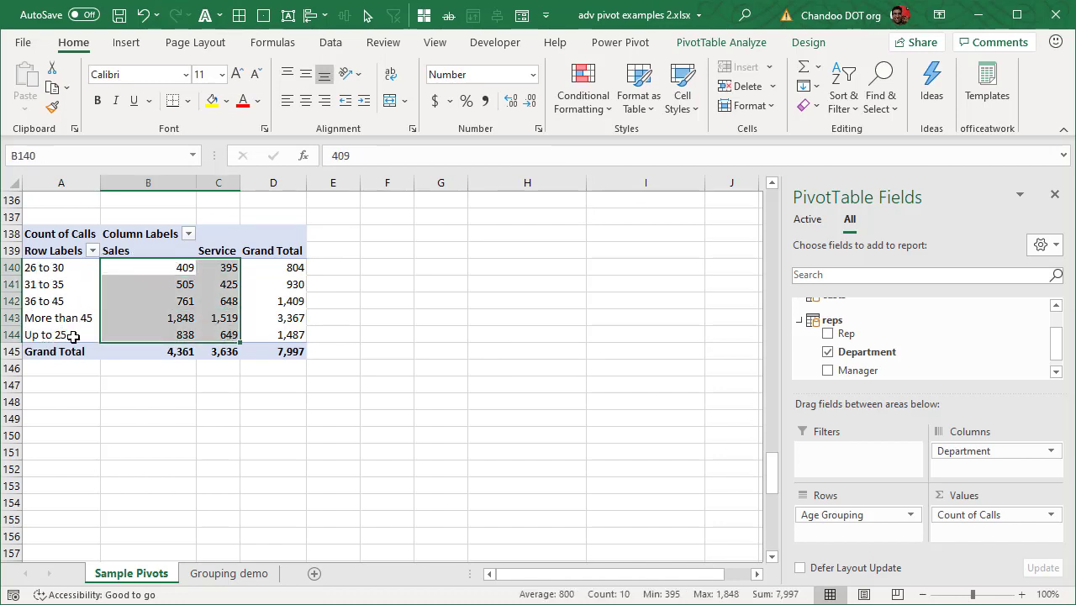
{"action": "left_click", "coordinate": [593, 117]}
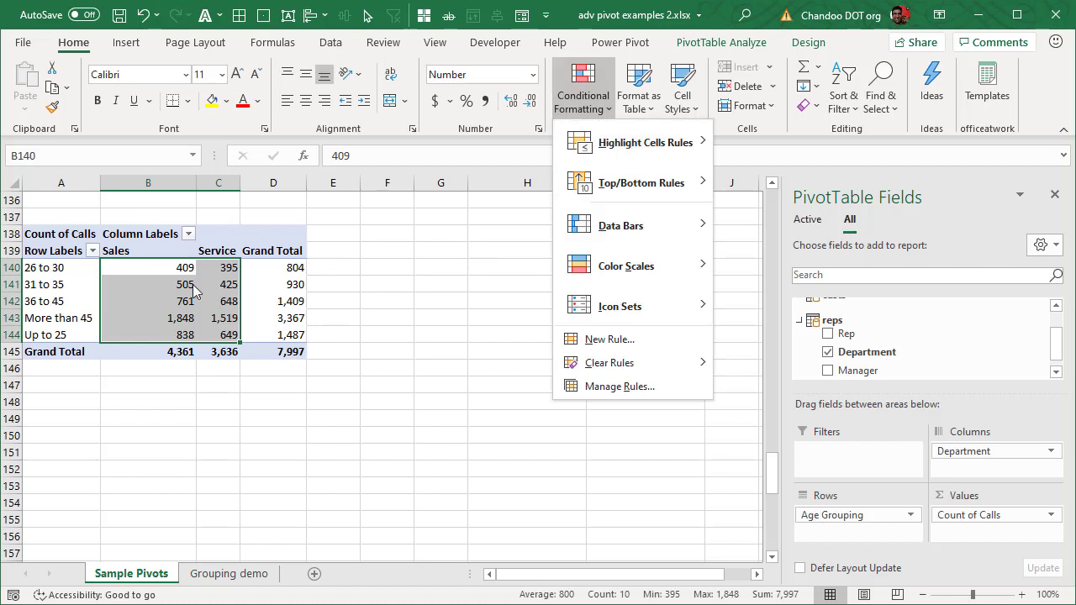
{"action": "left_click", "coordinate": [166, 289]}
Apply the Yellow - Green color scale to the single value cell B140, Sales for ages 26 to 30.
{"action": "left_click", "coordinate": [167, 267]}
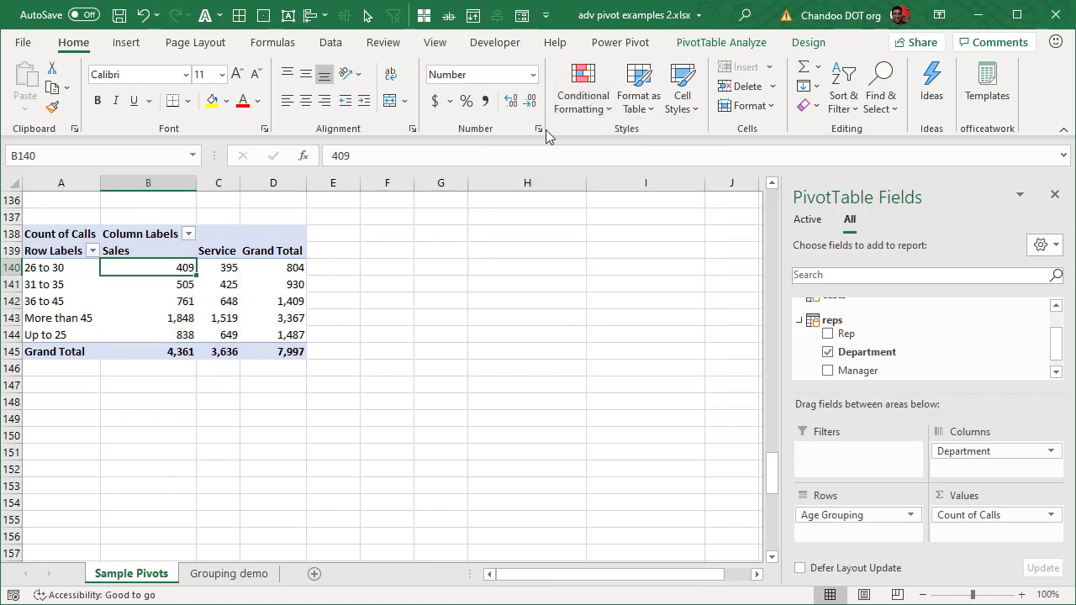
{"action": "left_click", "coordinate": [578, 114]}
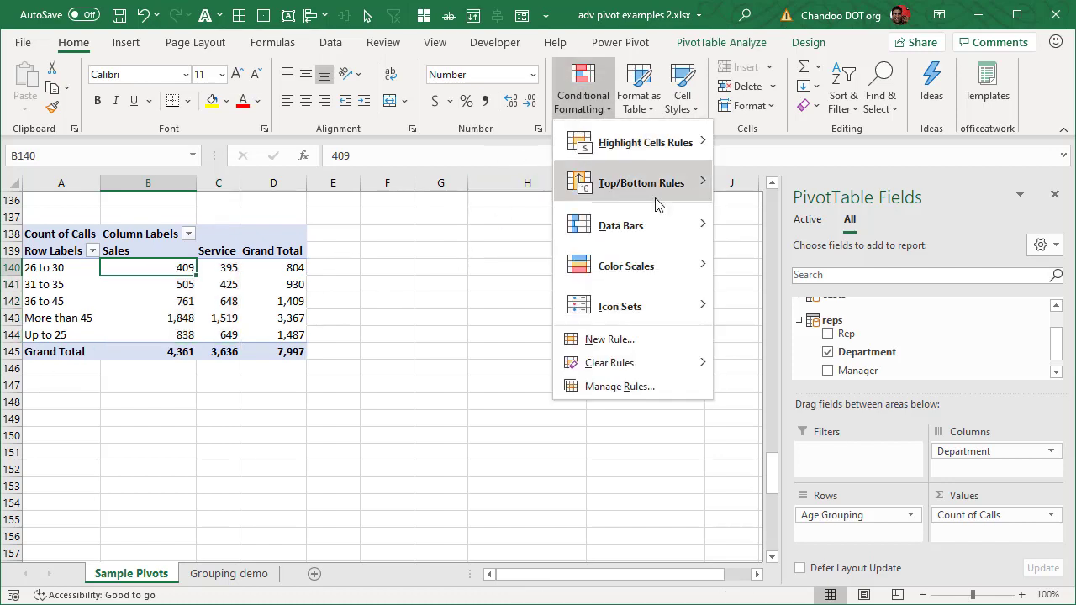
{"action": "mouse_move", "coordinate": [658, 271]}
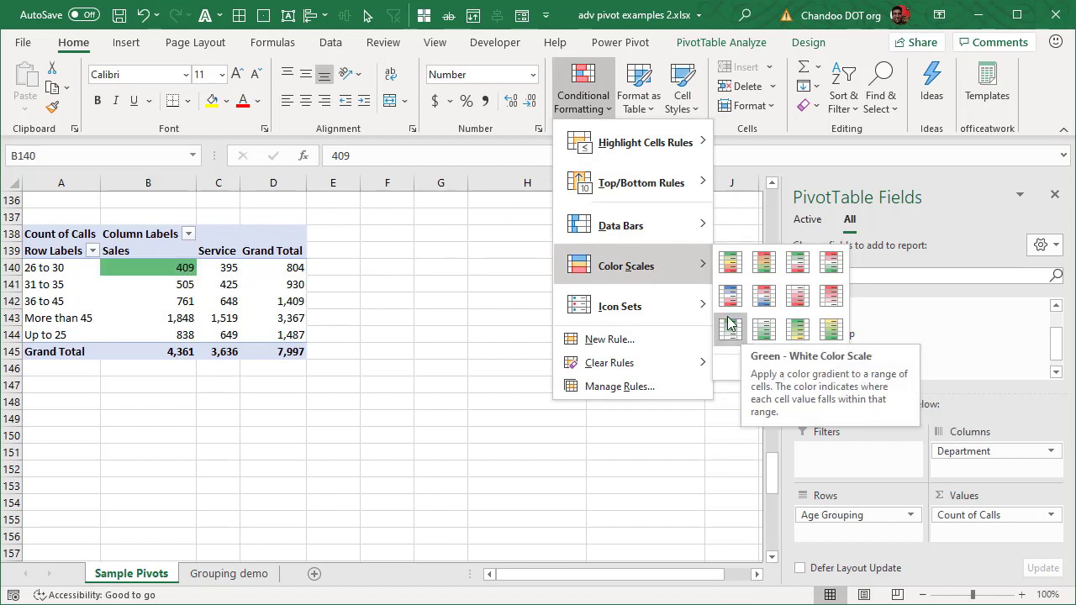
{"action": "left_click", "coordinate": [833, 333]}
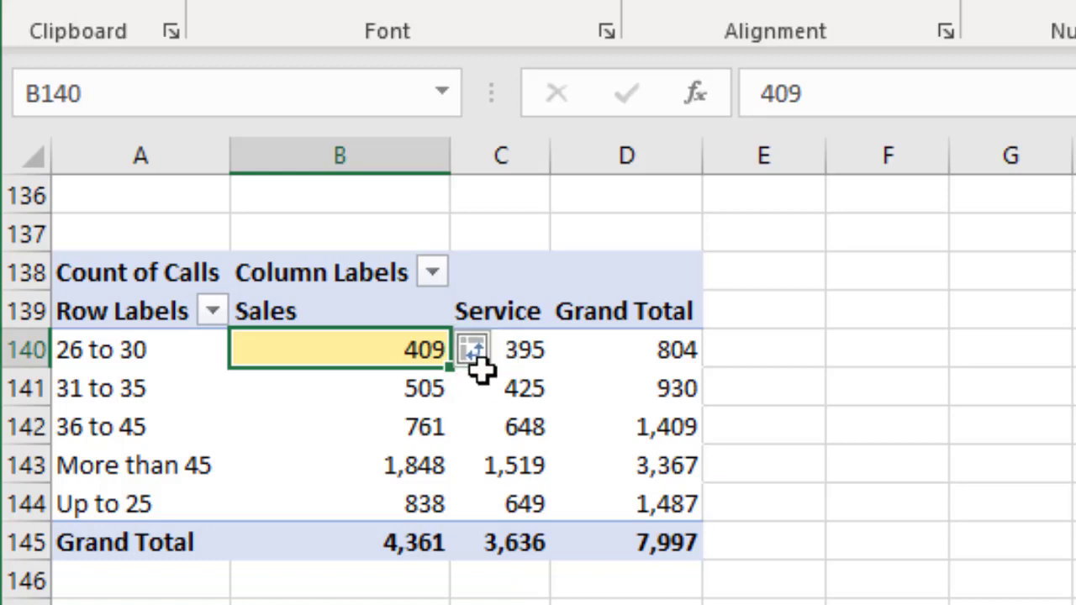
Extend the color scale rule to all cells showing "Count of Calls" values.
{"action": "mouse_move", "coordinate": [484, 378]}
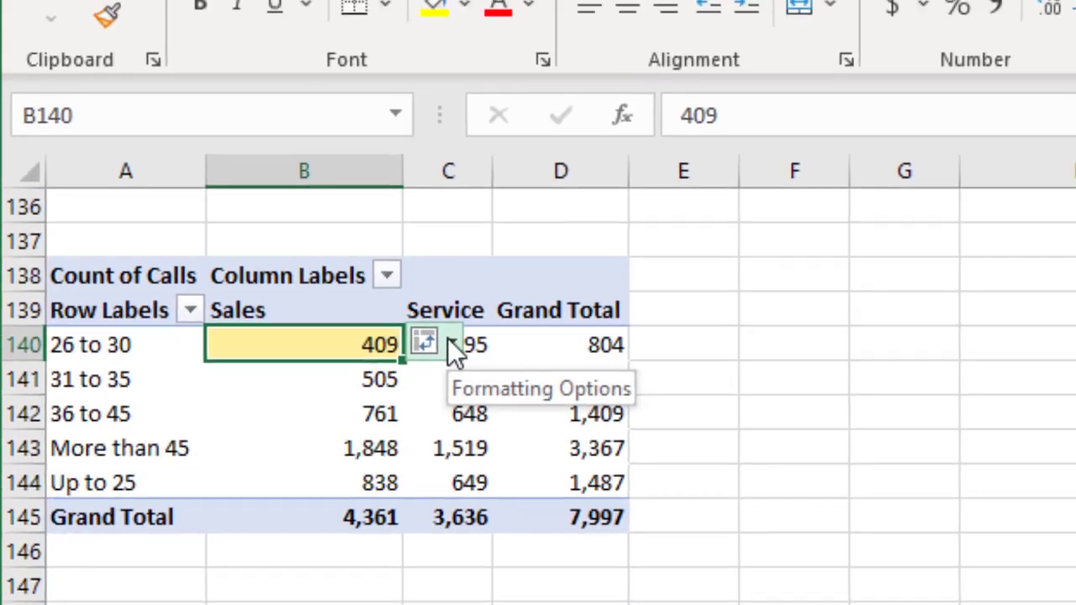
{"action": "left_click", "coordinate": [498, 352]}
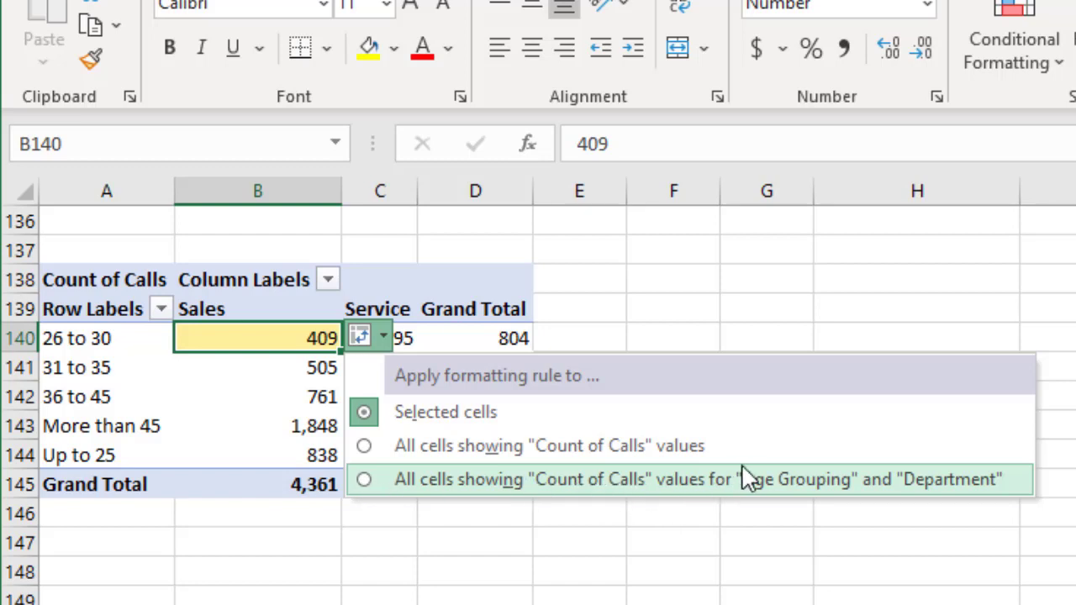
{"action": "left_click", "coordinate": [663, 454]}
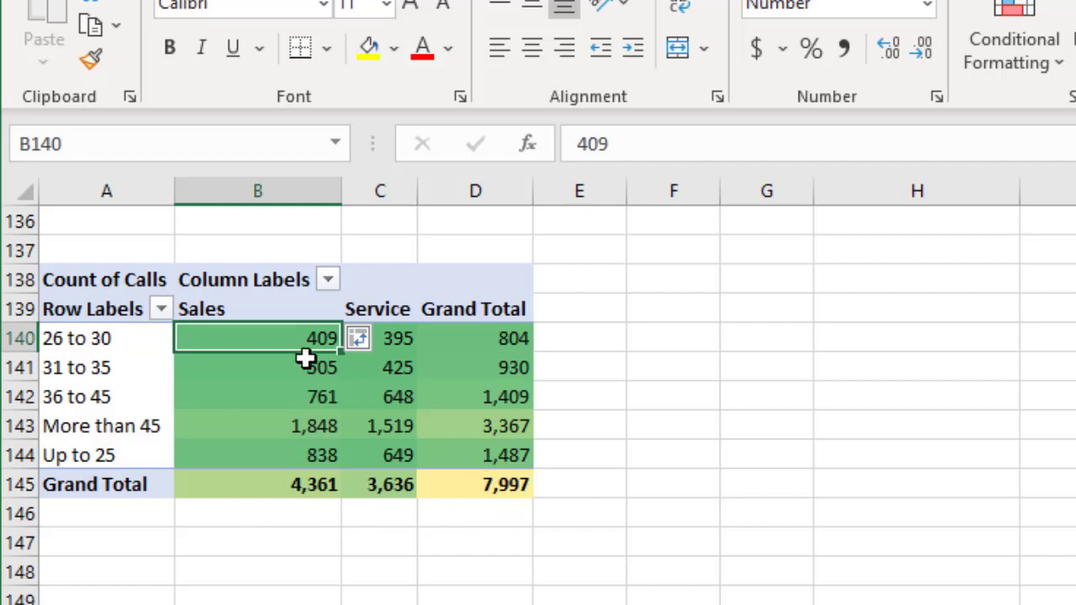
{"action": "mouse_move", "coordinate": [300, 497]}
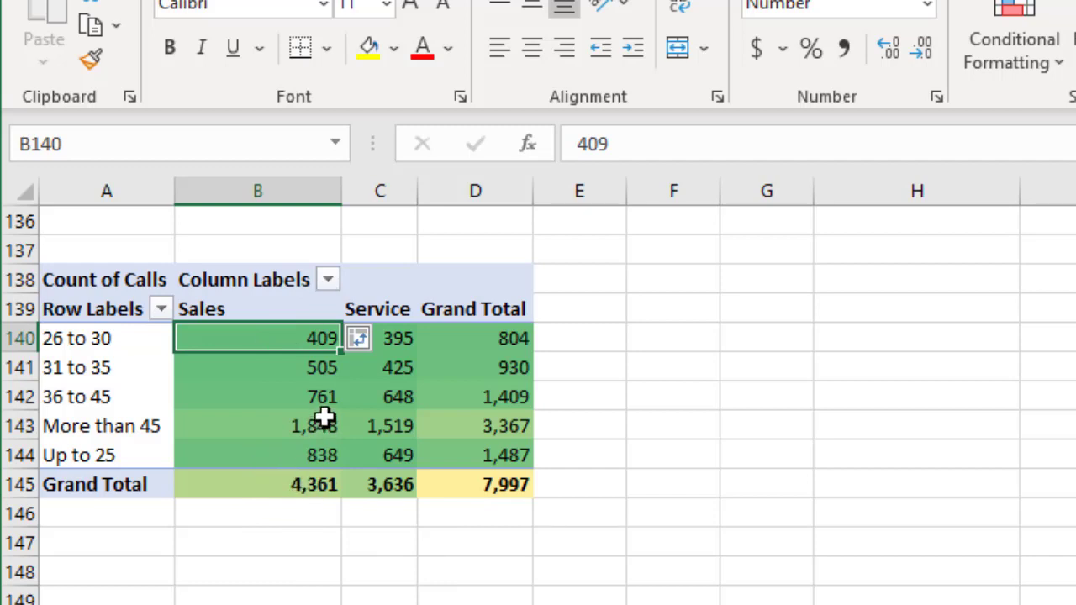
Apply the color scale rule to all cells showing "Count of Calls" values for "Age Grouping" and "Department".
{"action": "left_click", "coordinate": [357, 338]}
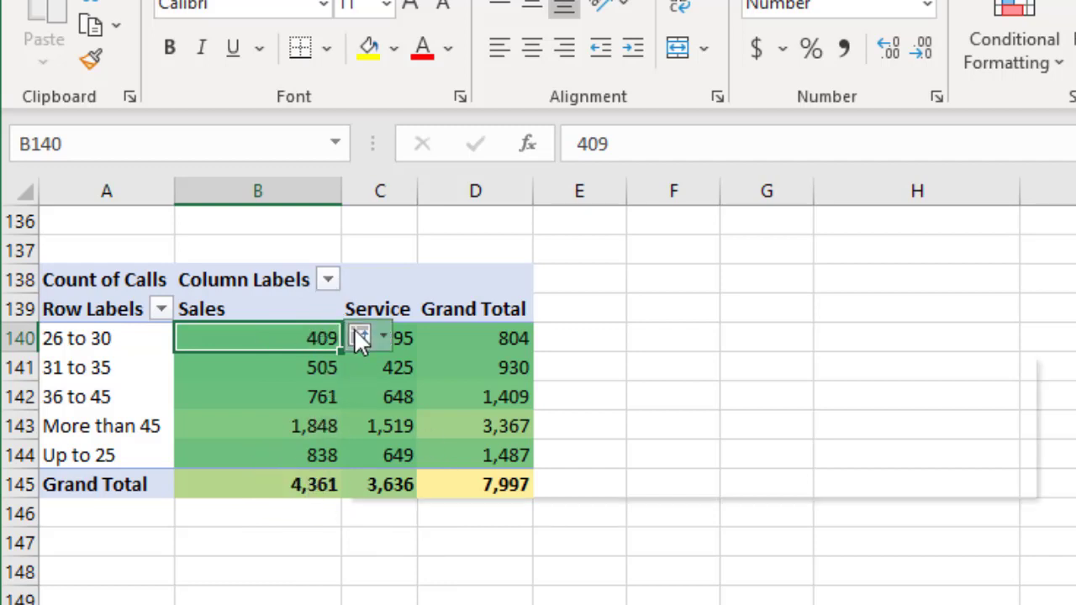
{"action": "left_click", "coordinate": [408, 483]}
{"action": "left_click_drag", "start_coordinate": [257, 345], "coordinate": [408, 461]}
{"action": "left_click", "coordinate": [470, 601]}
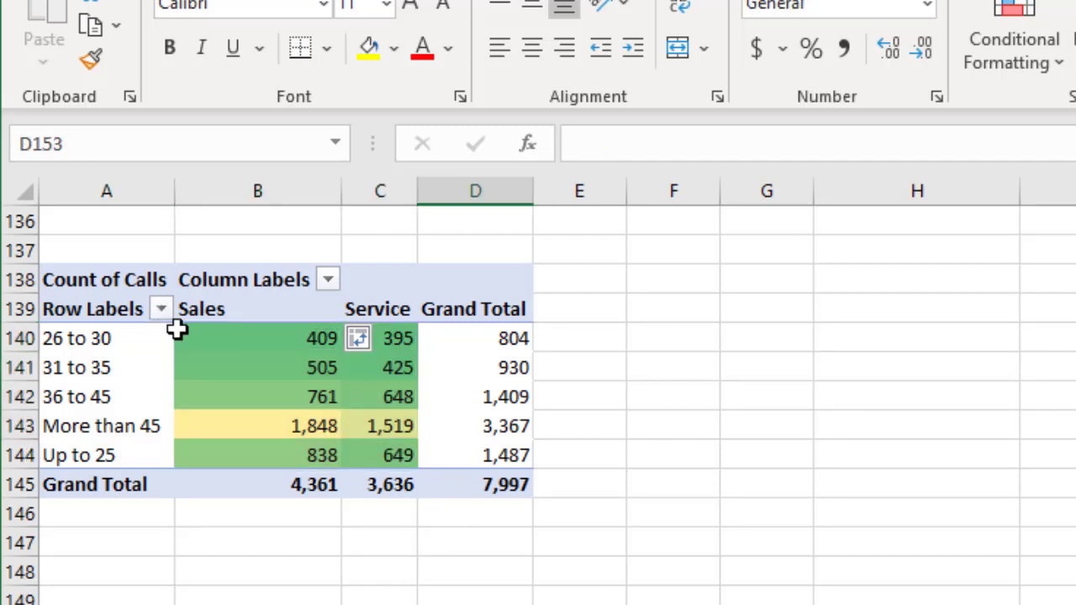
{"action": "left_click_drag", "start_coordinate": [254, 343], "coordinate": [271, 326]}
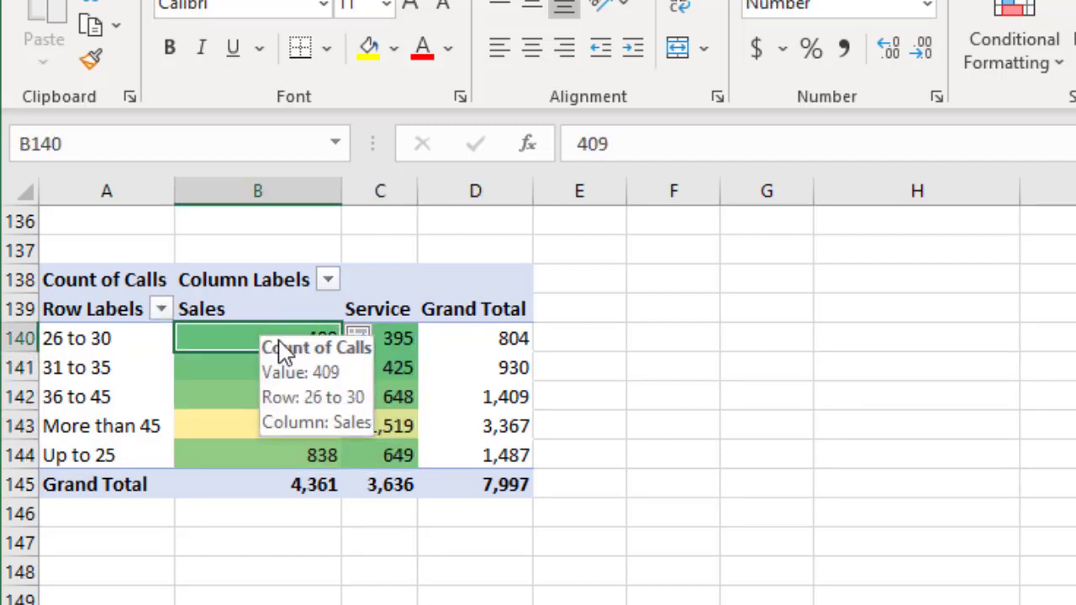
{"action": "left_click", "coordinate": [309, 428]}
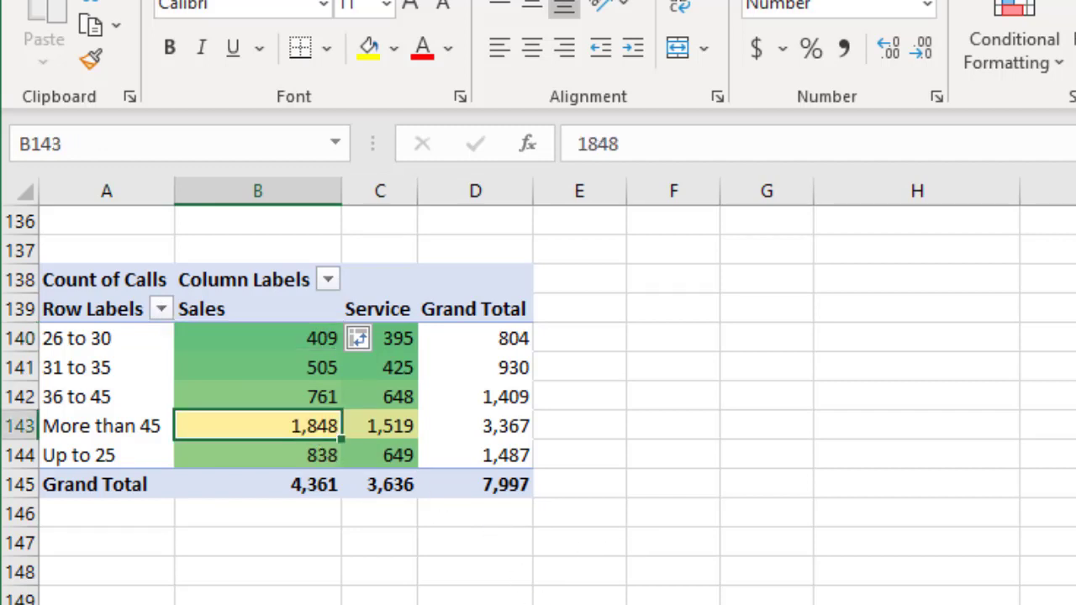
{"action": "left_click", "coordinate": [578, 601]}
Add the Rep field from the reps table to the pivot rows beneath Age Grouping.
{"action": "left_click", "coordinate": [332, 433]}
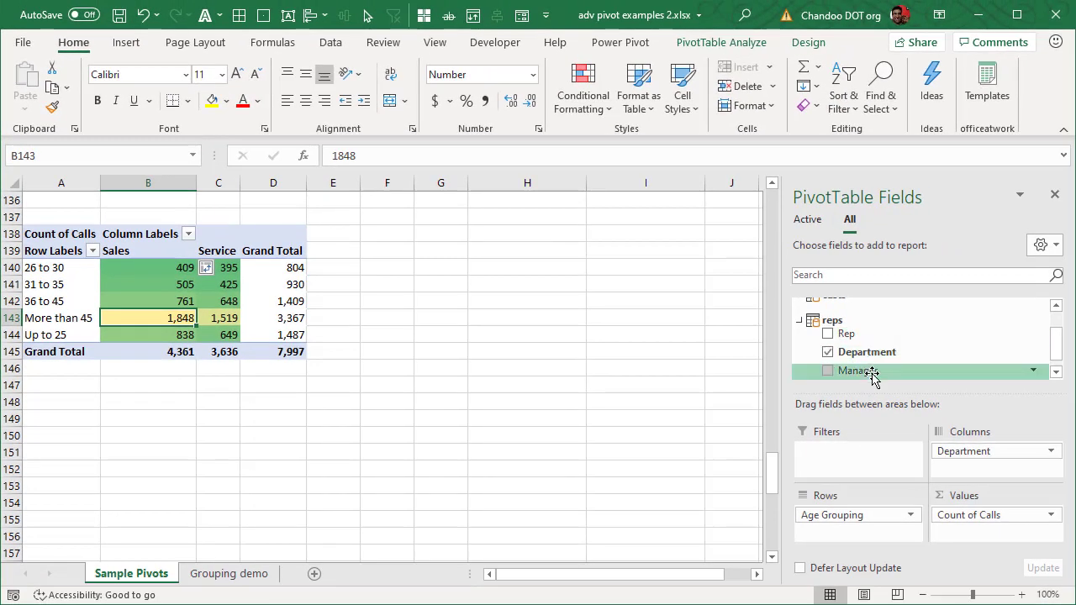
{"action": "scroll", "coordinate": [865, 361], "scroll_direction": "down", "scroll_amount": 1}
{"action": "scroll", "coordinate": [865, 353], "scroll_direction": "up", "scroll_amount": 1}
{"action": "scroll", "coordinate": [865, 353], "scroll_direction": "down", "scroll_amount": 1}
{"action": "left_click_drag", "start_coordinate": [850, 330], "coordinate": [874, 534]}
{"action": "scroll", "coordinate": [692, 468], "scroll_direction": "down", "scroll_amount": 6}
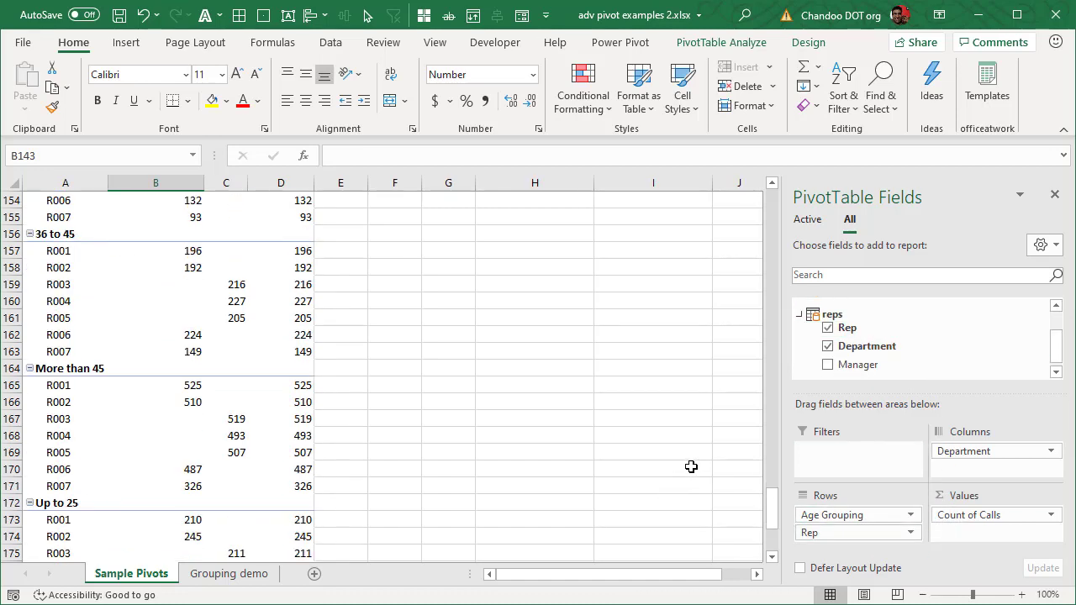
Check the rep-level call counts across the age groups, and remove the Rep field from the pivot rows.
{"action": "scroll", "coordinate": [691, 468], "scroll_direction": "up", "scroll_amount": 6}
{"action": "left_click", "coordinate": [845, 534]}
{"action": "left_click", "coordinate": [161, 300]}
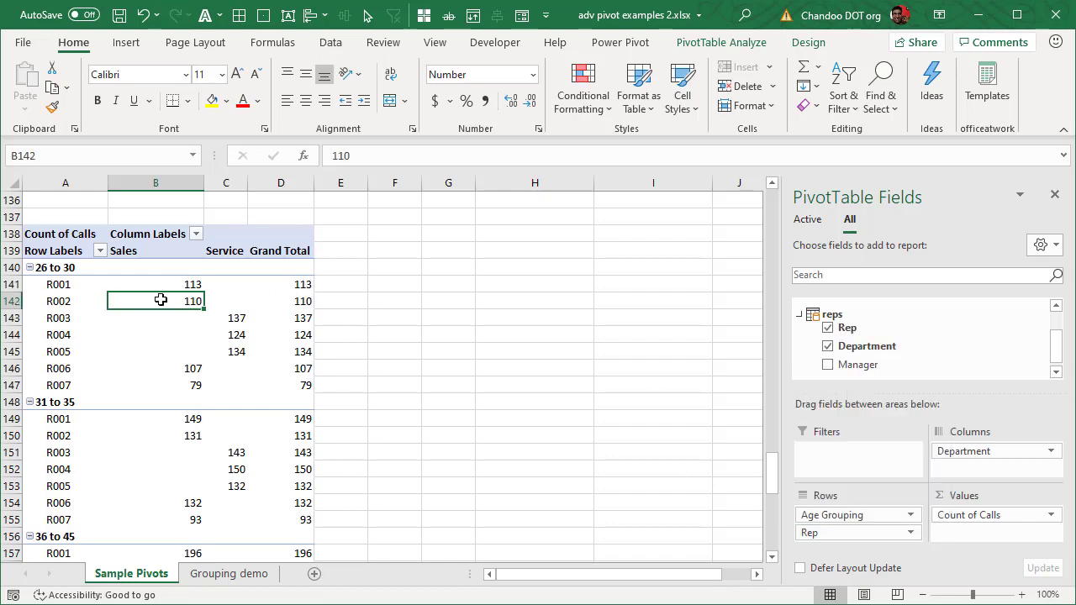
{"action": "scroll", "coordinate": [429, 381], "scroll_direction": "down", "scroll_amount": 8}
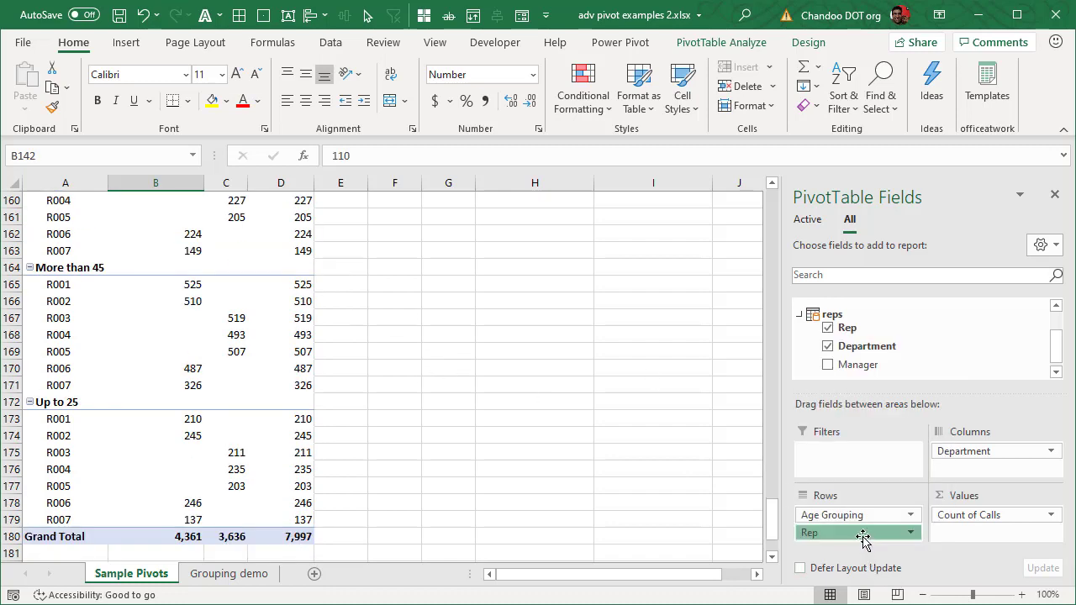
{"action": "left_click_drag", "start_coordinate": [837, 532], "coordinate": [879, 539]}
{"action": "scroll", "coordinate": [306, 360], "scroll_direction": "up", "scroll_amount": 11}
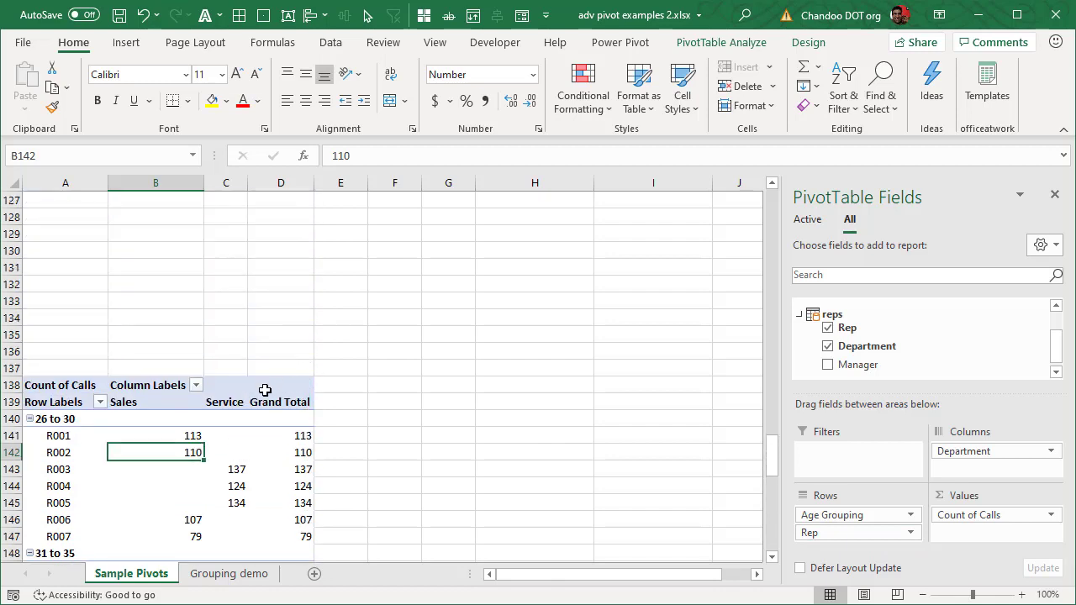
{"action": "scroll", "coordinate": [265, 390], "scroll_direction": "down", "scroll_amount": 4}
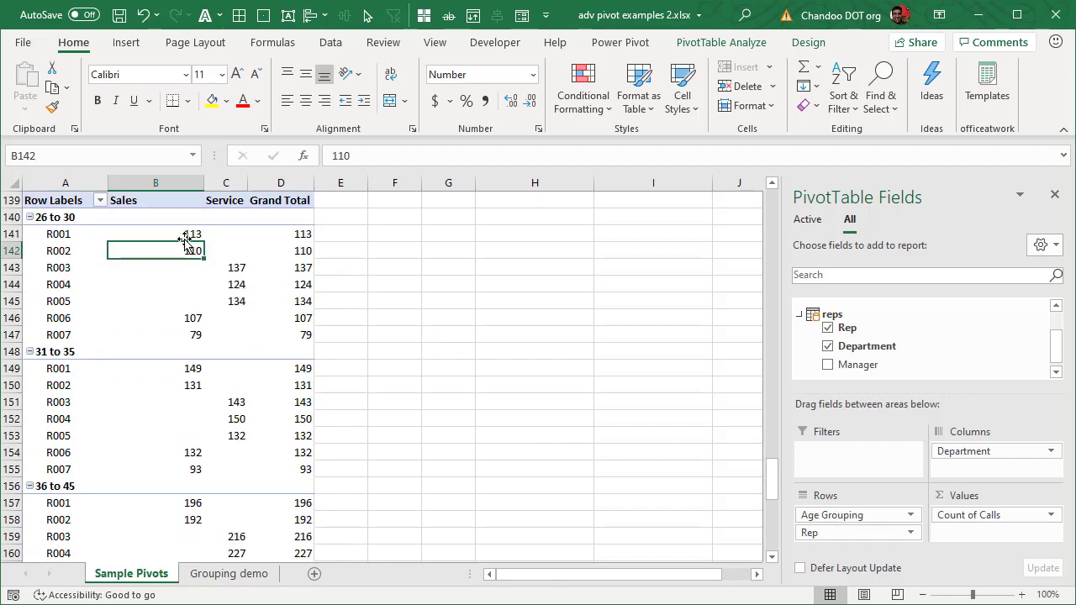
{"action": "left_click", "coordinate": [59, 218]}
{"action": "left_click", "coordinate": [141, 200]}
{"action": "left_click", "coordinate": [66, 238]}
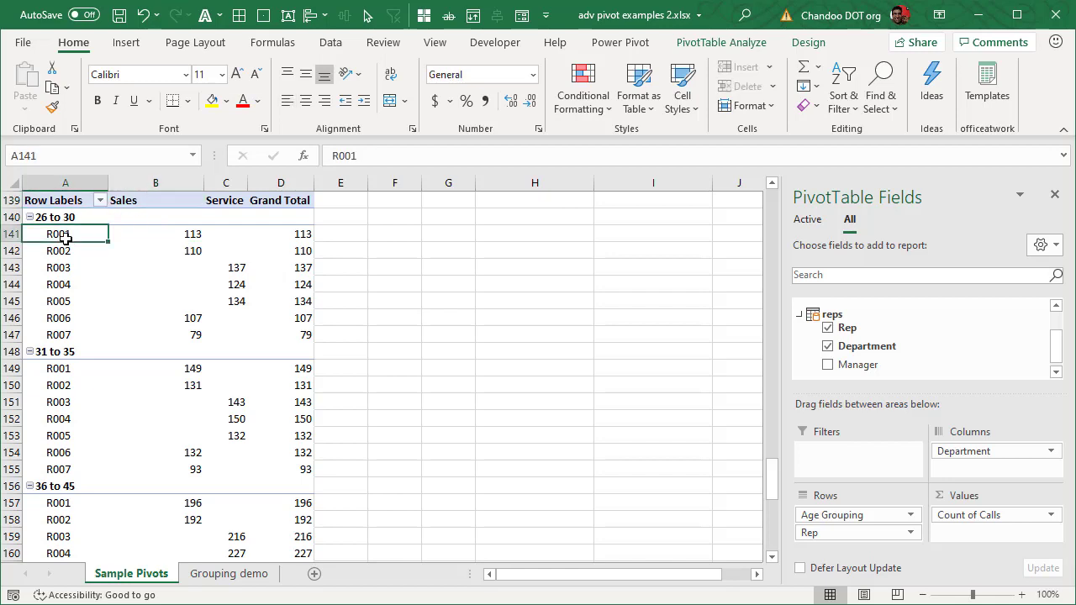
{"action": "left_click_drag", "start_coordinate": [809, 532], "coordinate": [471, 475]}
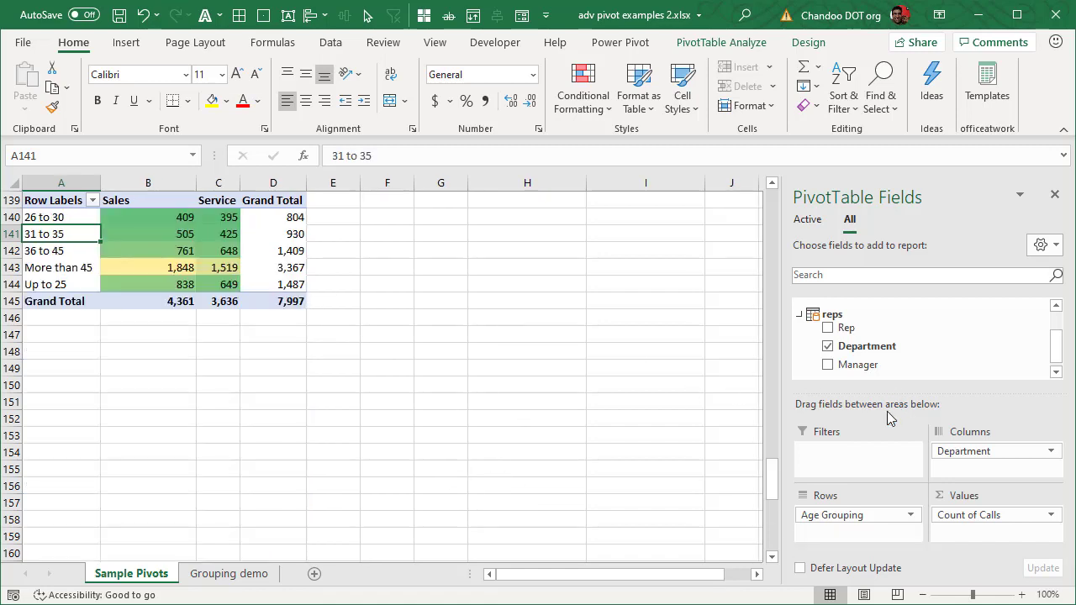
Swap the Age Grouping and Department fields between rows and columns, check the color scale, and swap them back.
{"action": "left_click_drag", "start_coordinate": [979, 452], "coordinate": [948, 450]}
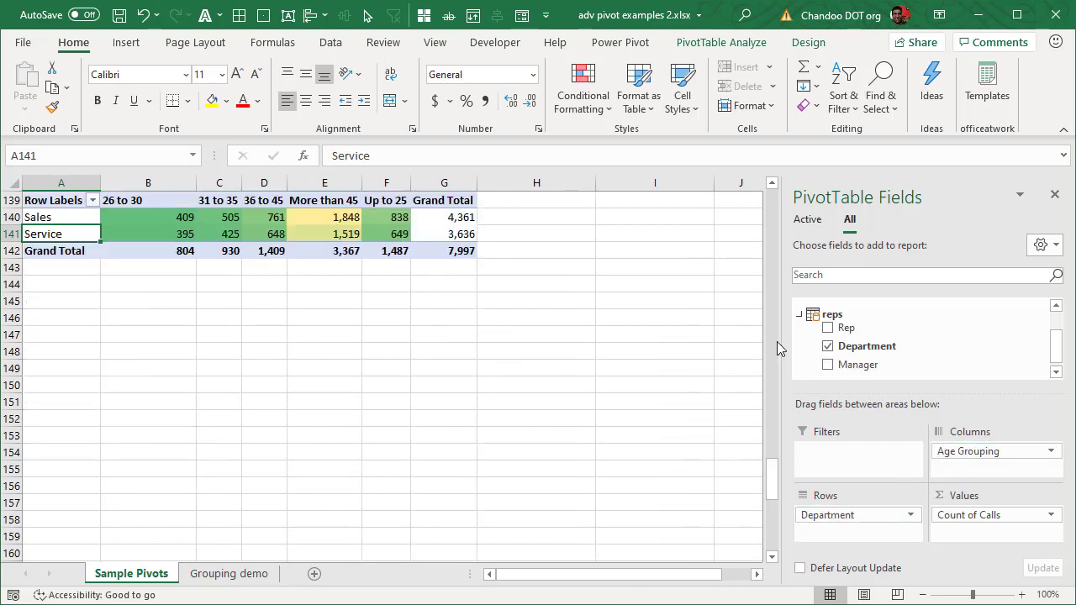
{"action": "left_click_drag", "start_coordinate": [151, 214], "coordinate": [403, 236]}
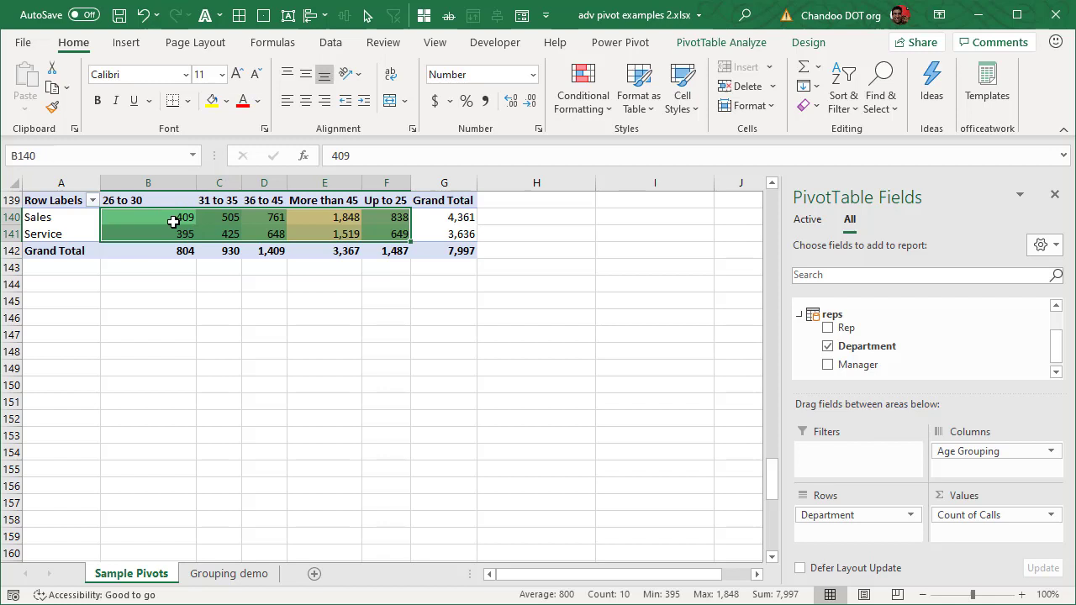
{"action": "mouse_move", "coordinate": [856, 515]}
{"action": "left_mouse_down"}
{"action": "mouse_move", "coordinate": [992, 465]}
{"action": "mouse_move", "coordinate": [931, 504]}
{"action": "mouse_move", "coordinate": [856, 523]}
{"action": "left_mouse_up"}
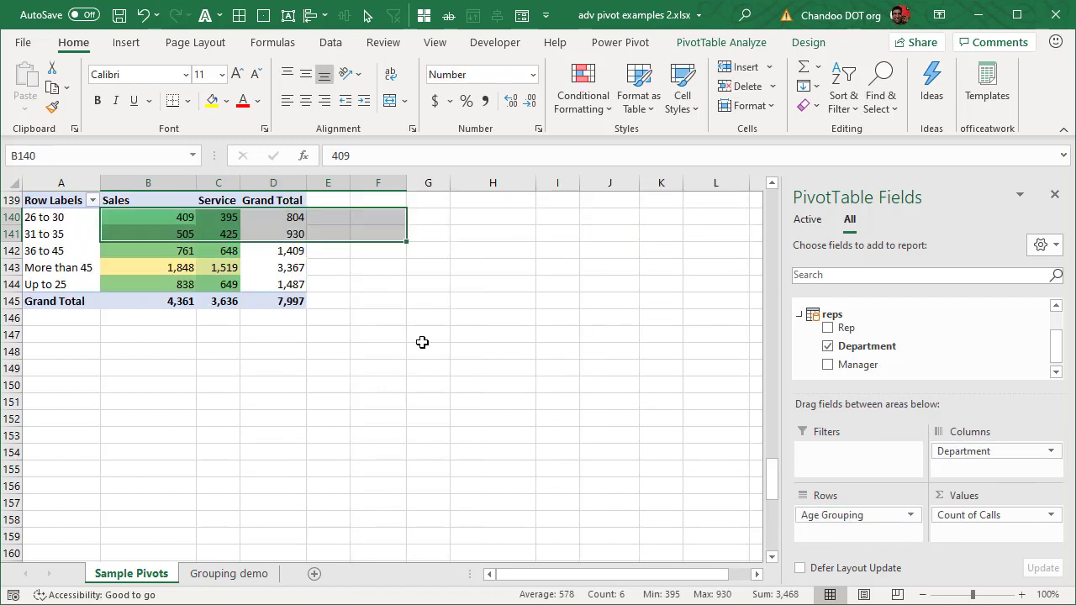
{"action": "left_click", "coordinate": [176, 219]}
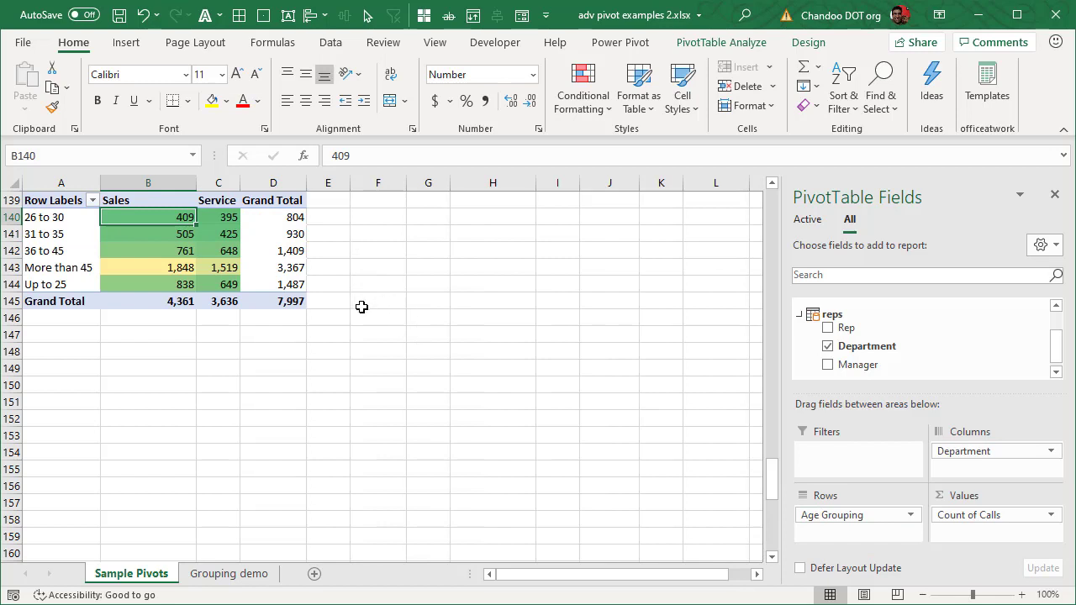
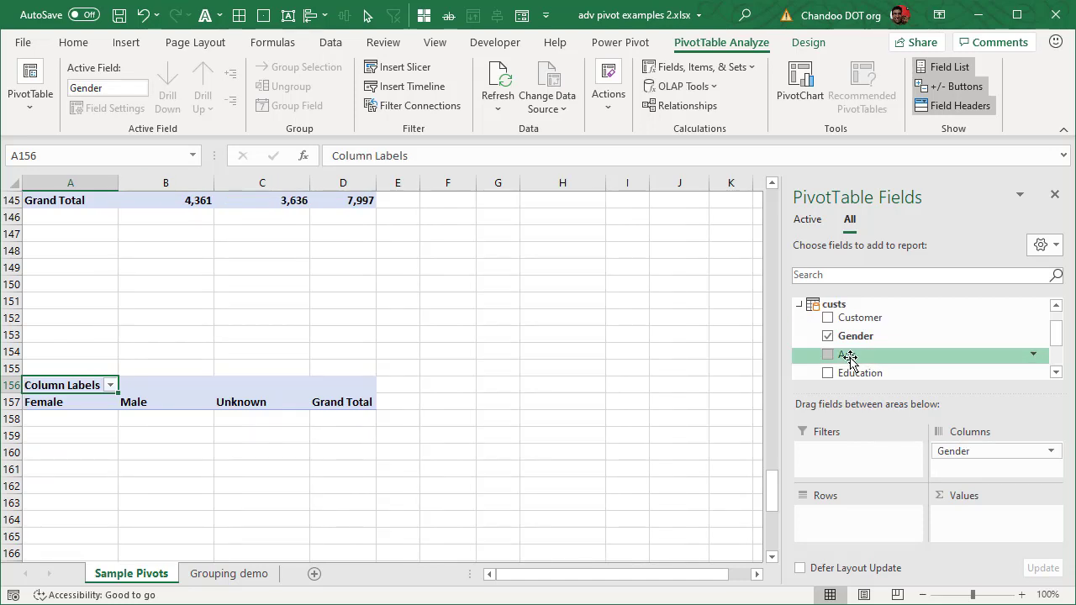
Add Age to the new gender pivot's rows and the Count of Calls measure from the calls table to its values.
{"action": "left_click_drag", "start_coordinate": [852, 353], "coordinate": [877, 516]}
{"action": "scroll", "coordinate": [571, 494], "scroll_direction": "down", "scroll_amount": 1}
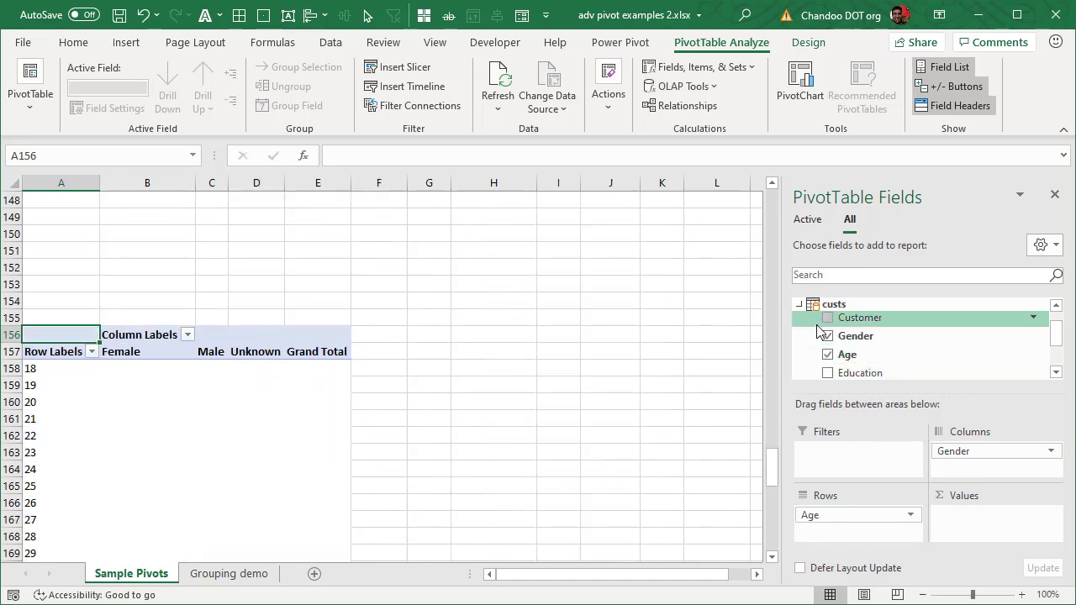
{"action": "scroll", "coordinate": [796, 336], "scroll_direction": "down", "scroll_amount": 1}
{"action": "scroll", "coordinate": [796, 340], "scroll_direction": "up", "scroll_amount": 2}
{"action": "left_click", "coordinate": [799, 328]}
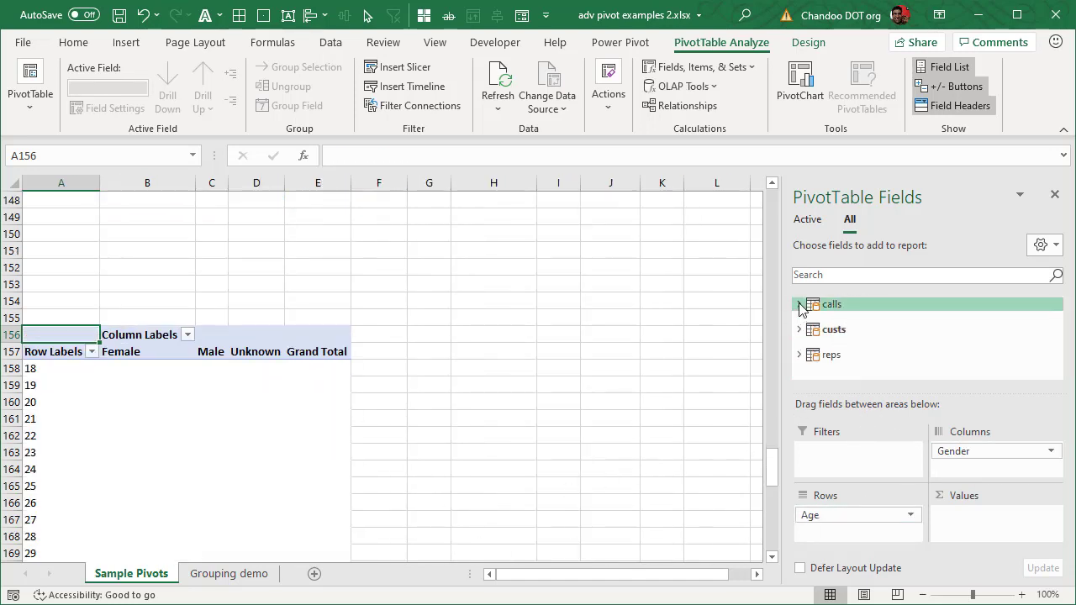
{"action": "left_click", "coordinate": [798, 304]}
{"action": "scroll", "coordinate": [889, 368], "scroll_direction": "down", "scroll_amount": 3}
{"action": "scroll", "coordinate": [898, 359], "scroll_direction": "down", "scroll_amount": 2}
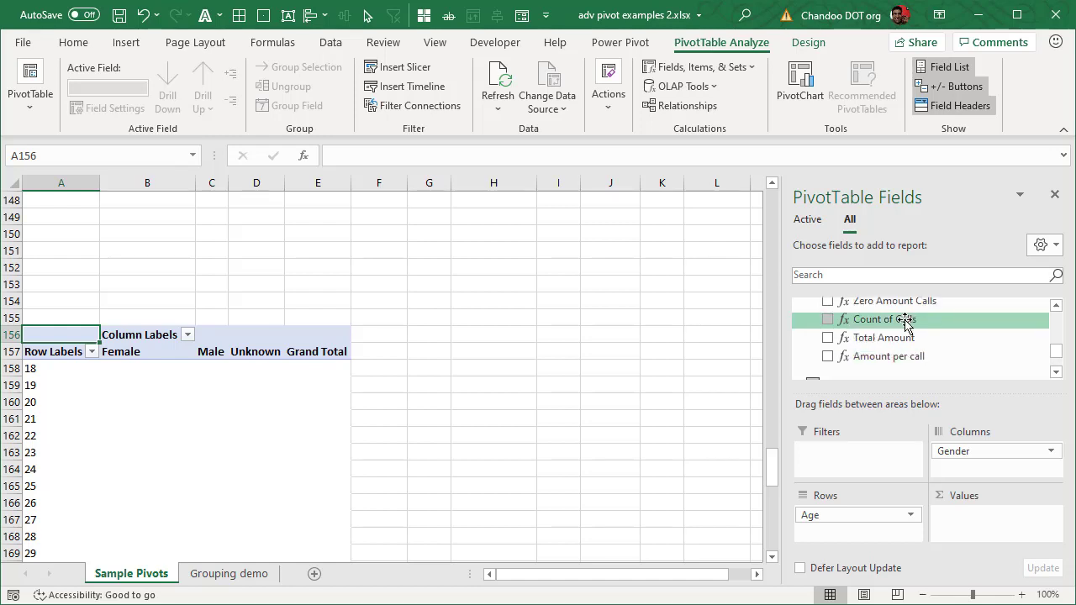
{"action": "left_click_drag", "start_coordinate": [905, 317], "coordinate": [979, 517]}
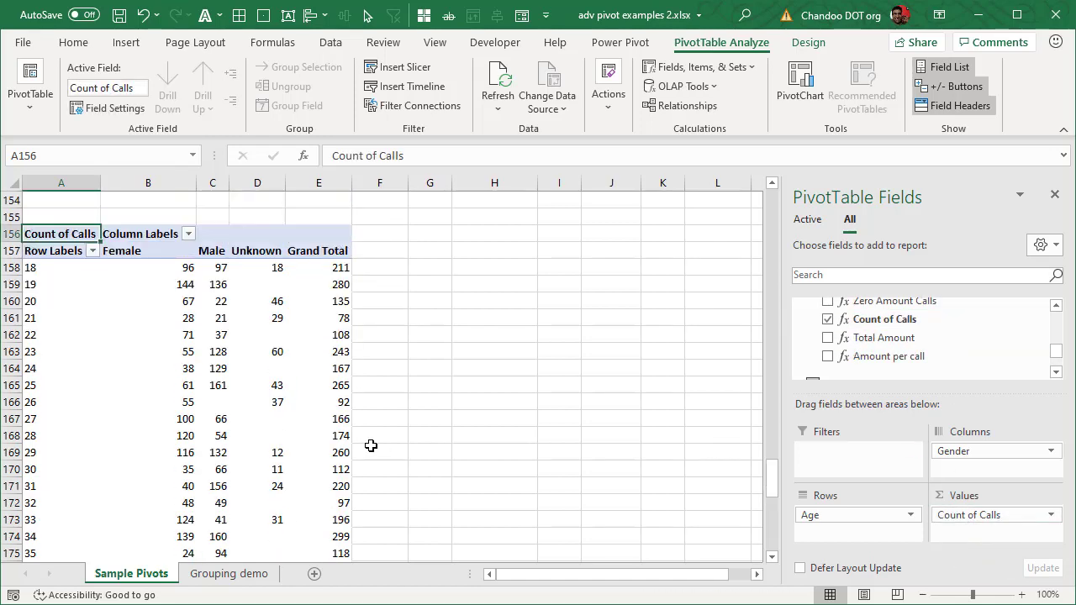
Filter the Gender column labels of the new pivot to exclude Unknown.
{"action": "scroll", "coordinate": [484, 481], "scroll_direction": "down", "scroll_amount": 10}
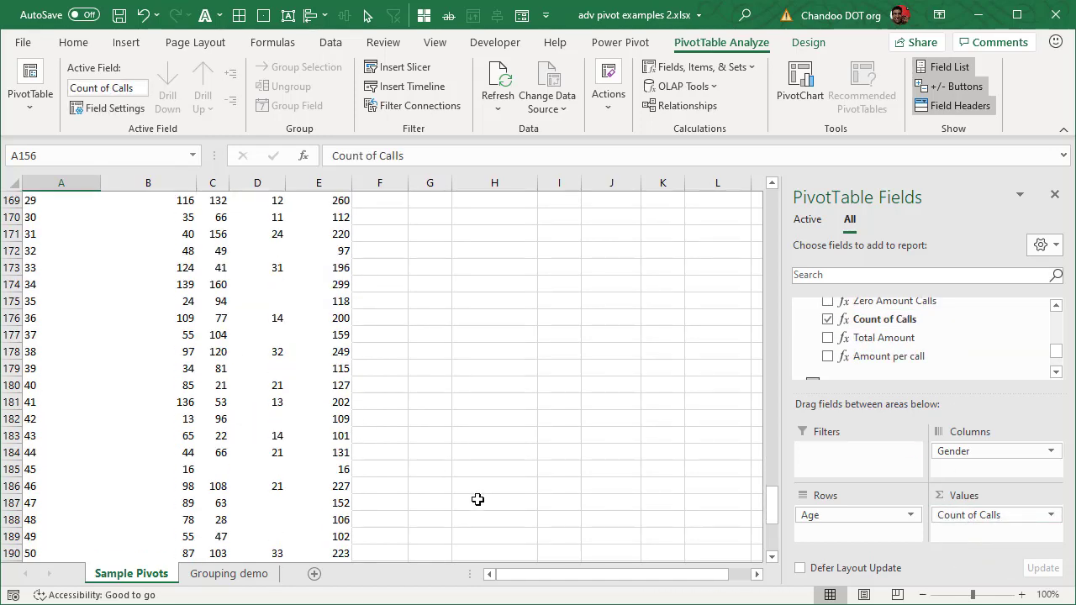
{"action": "scroll", "coordinate": [478, 499], "scroll_direction": "up", "scroll_amount": 12}
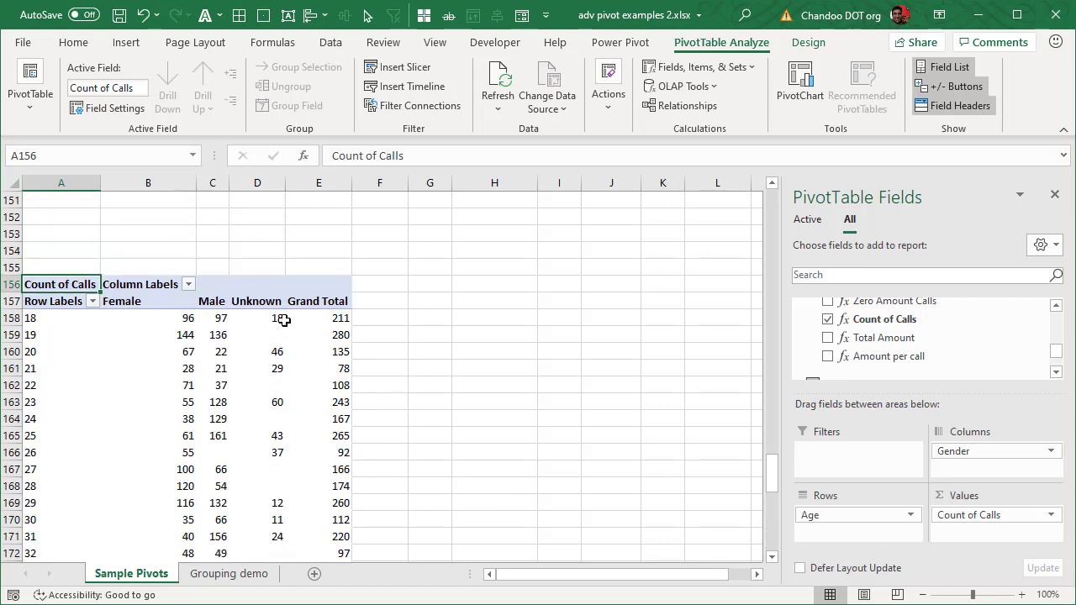
{"action": "scroll", "coordinate": [277, 319], "scroll_direction": "down", "scroll_amount": 1}
{"action": "scroll", "coordinate": [277, 319], "scroll_direction": "up", "scroll_amount": 2}
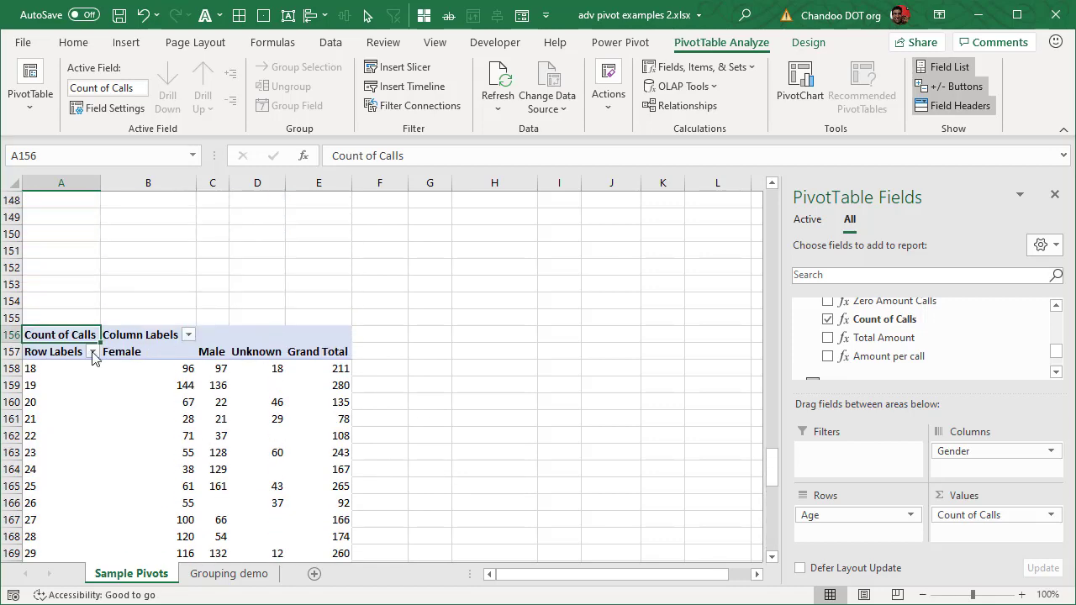
{"action": "left_click", "coordinate": [190, 335]}
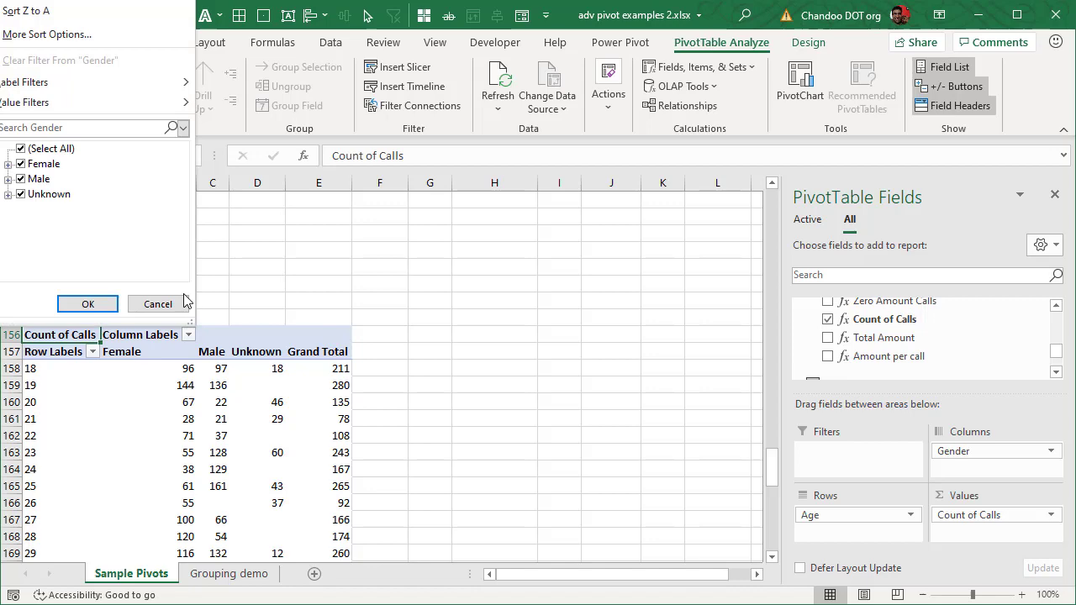
{"action": "left_click", "coordinate": [20, 194]}
{"action": "left_click", "coordinate": [89, 304]}
{"action": "left_click", "coordinate": [436, 351]}
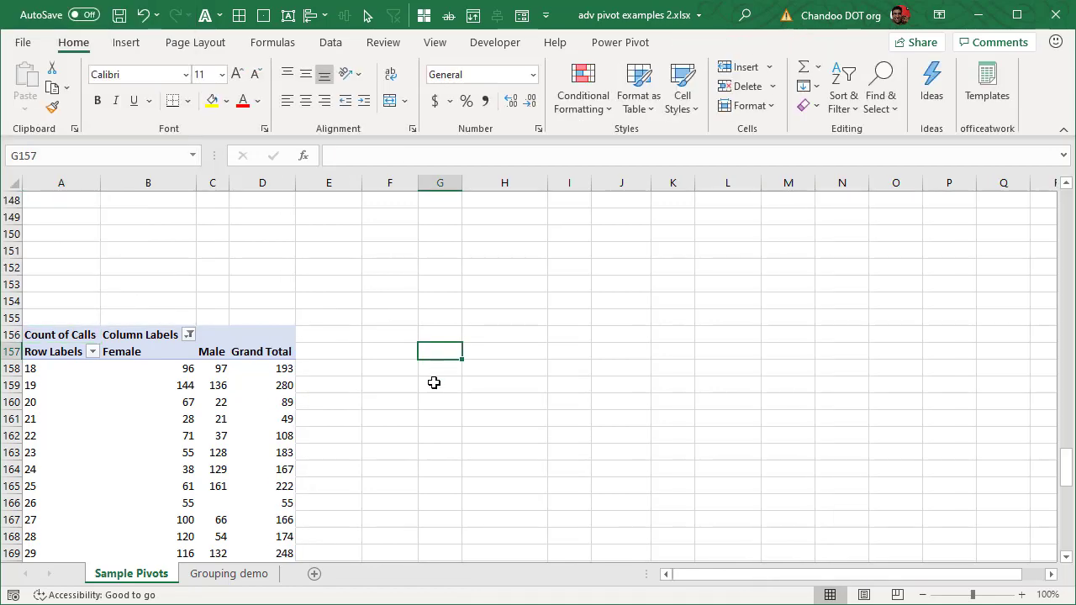
Turn off grand totals for rows and columns in the age and gender pivot.
{"action": "scroll", "coordinate": [432, 385], "scroll_direction": "down", "scroll_amount": 6}
{"action": "scroll", "coordinate": [131, 354], "scroll_direction": "up", "scroll_amount": 7}
{"action": "left_click", "coordinate": [181, 468]}
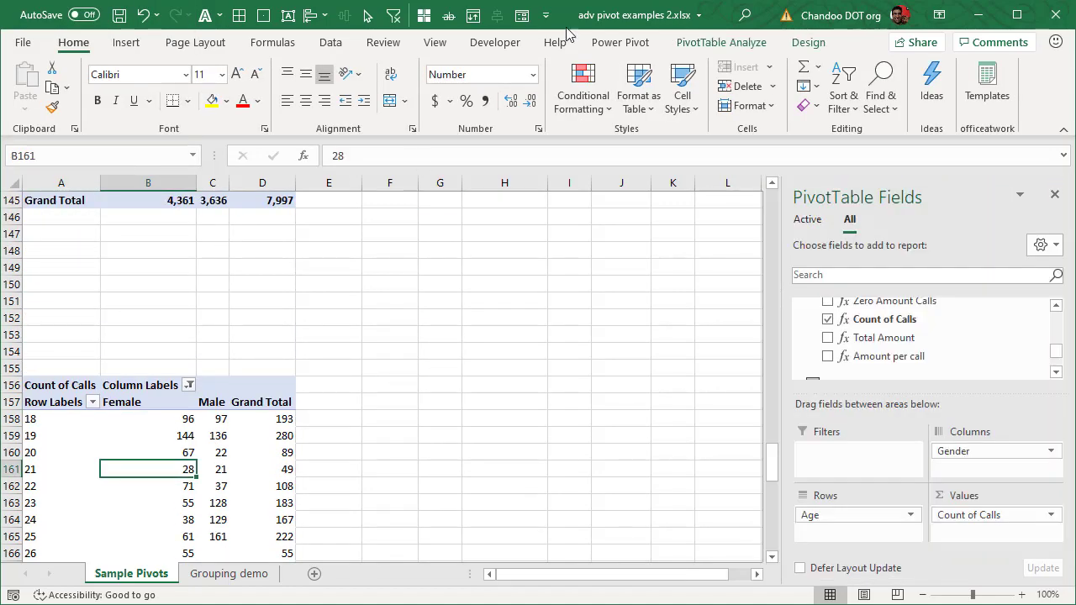
{"action": "left_click", "coordinate": [725, 44]}
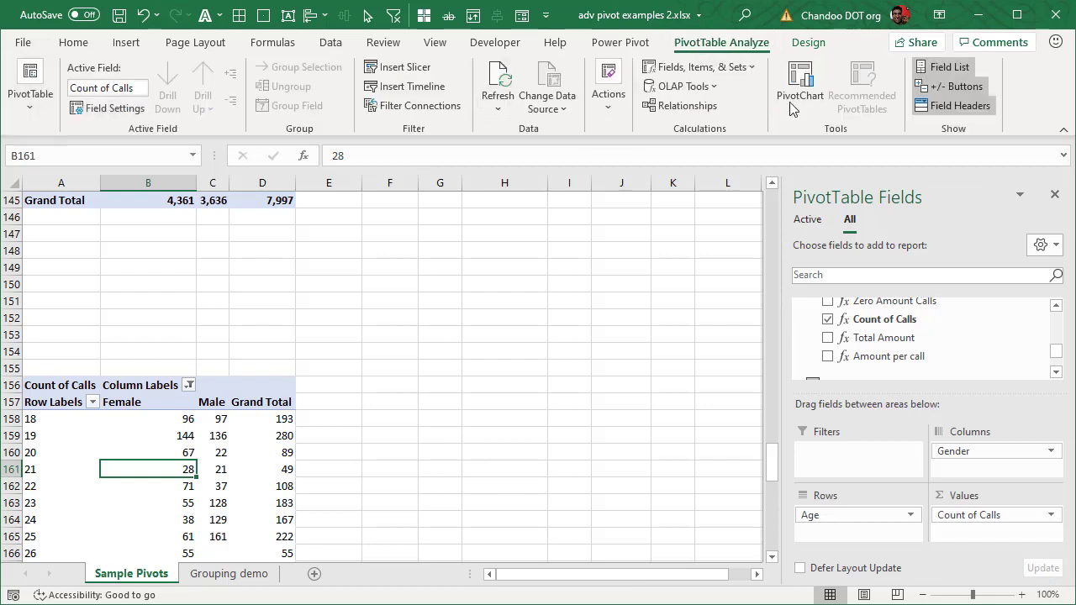
{"action": "left_click", "coordinate": [809, 42]}
{"action": "left_click", "coordinate": [72, 97]}
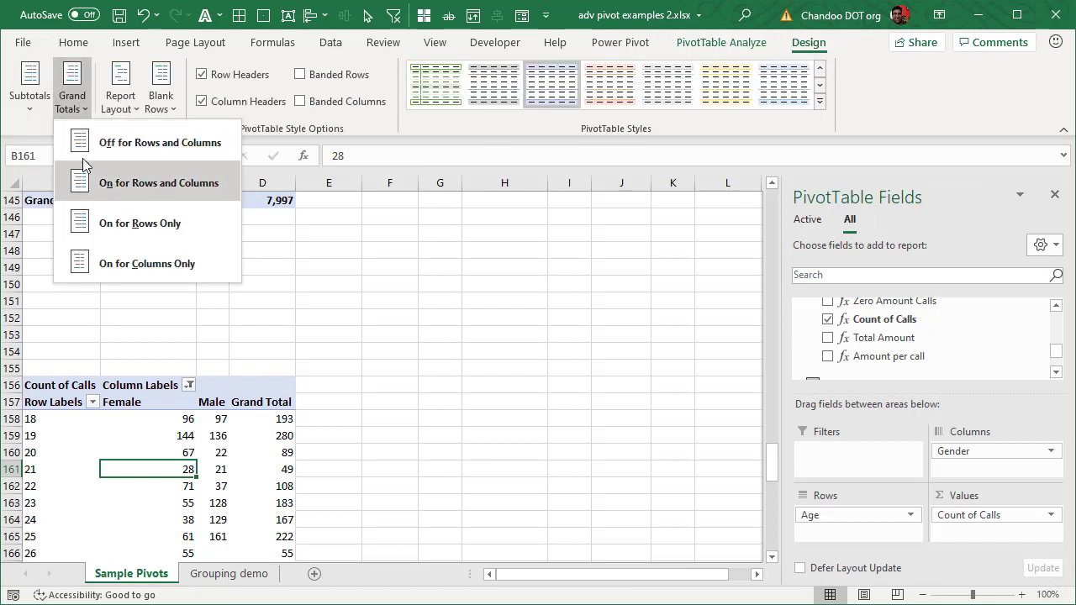
{"action": "left_click", "coordinate": [92, 137]}
{"action": "scroll", "coordinate": [399, 450], "scroll_direction": "down", "scroll_amount": 5}
{"action": "scroll", "coordinate": [397, 453], "scroll_direction": "up", "scroll_amount": 2}
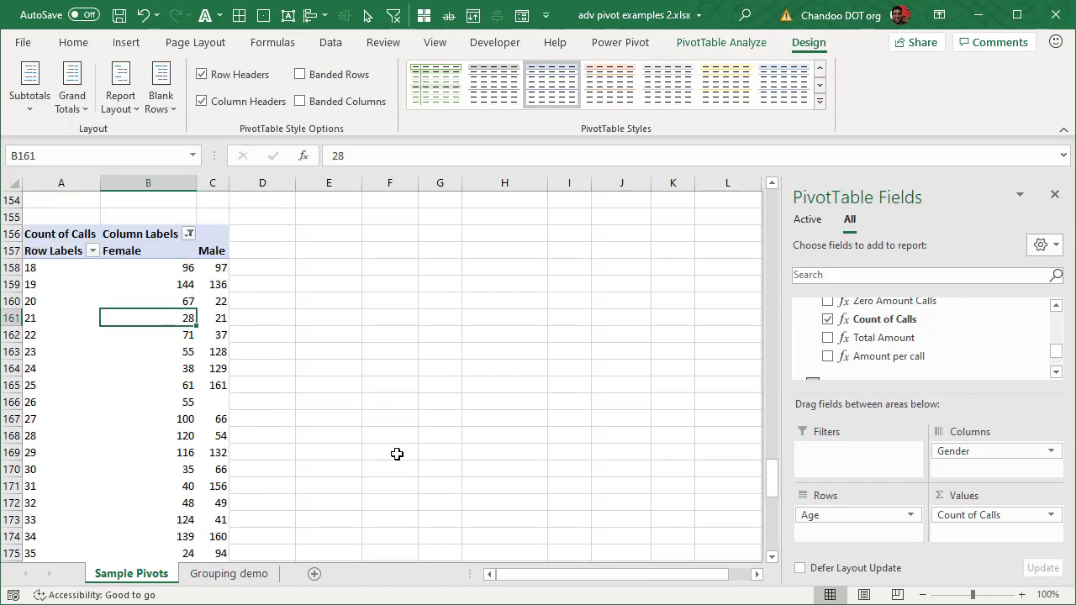
Collapse the ribbon to show more rows of the age and gender pivot.
{"action": "double_click", "coordinate": [805, 42]}
{"action": "left_click", "coordinate": [389, 267]}
{"action": "scroll", "coordinate": [336, 302], "scroll_direction": "down", "scroll_amount": 9}
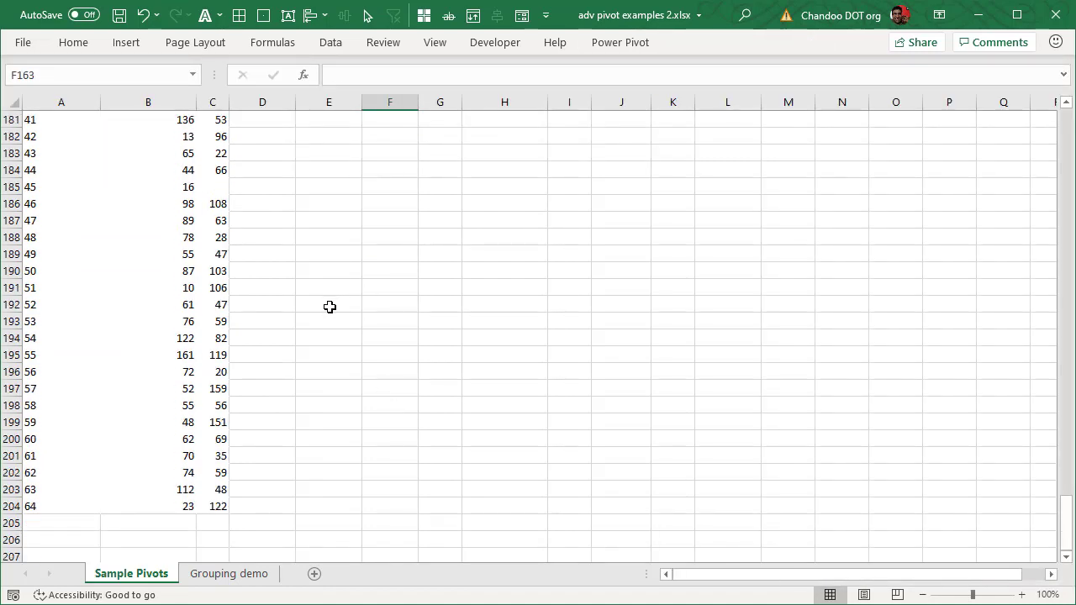
{"action": "scroll", "coordinate": [328, 306], "scroll_direction": "up", "scroll_amount": 5}
{"action": "scroll", "coordinate": [328, 306], "scroll_direction": "up", "scroll_amount": 6}
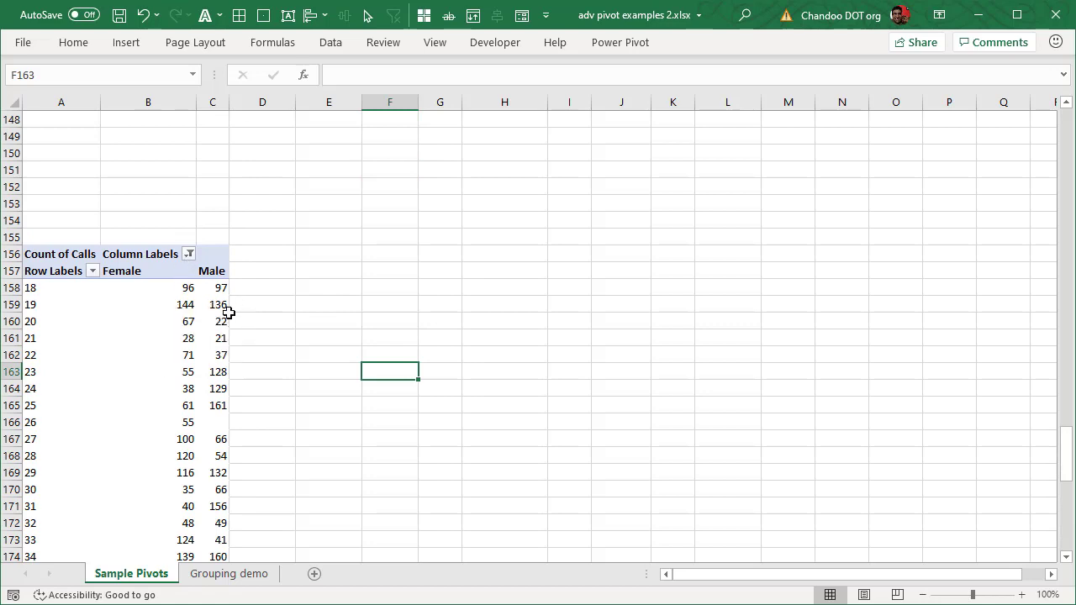
Examine the Female and Male call counts for each age in the pivot.
{"action": "left_click", "coordinate": [181, 289]}
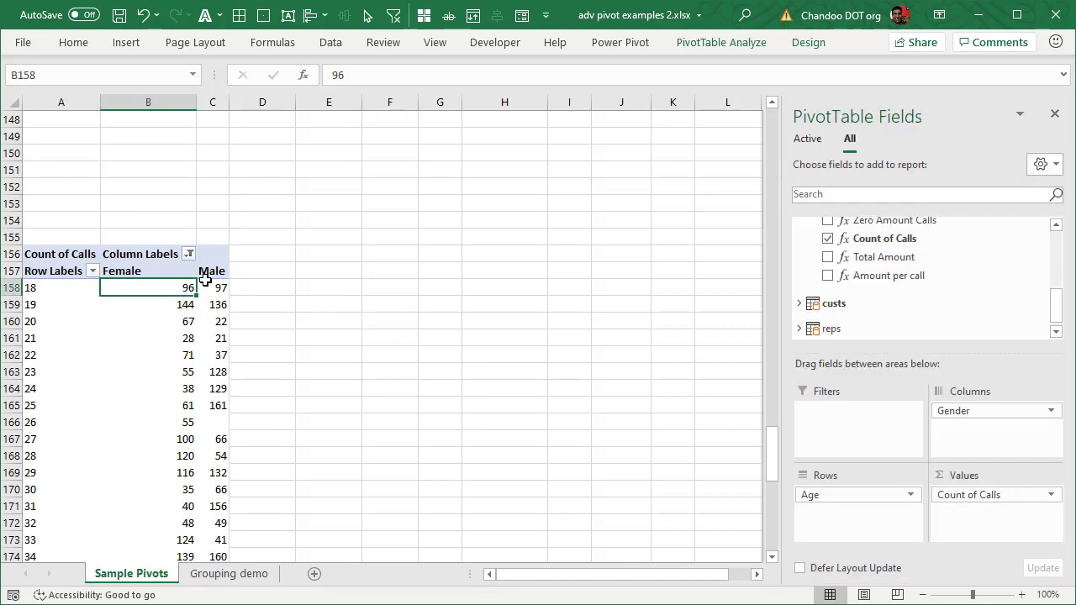
{"action": "scroll", "coordinate": [185, 378], "scroll_direction": "down", "scroll_amount": 15}
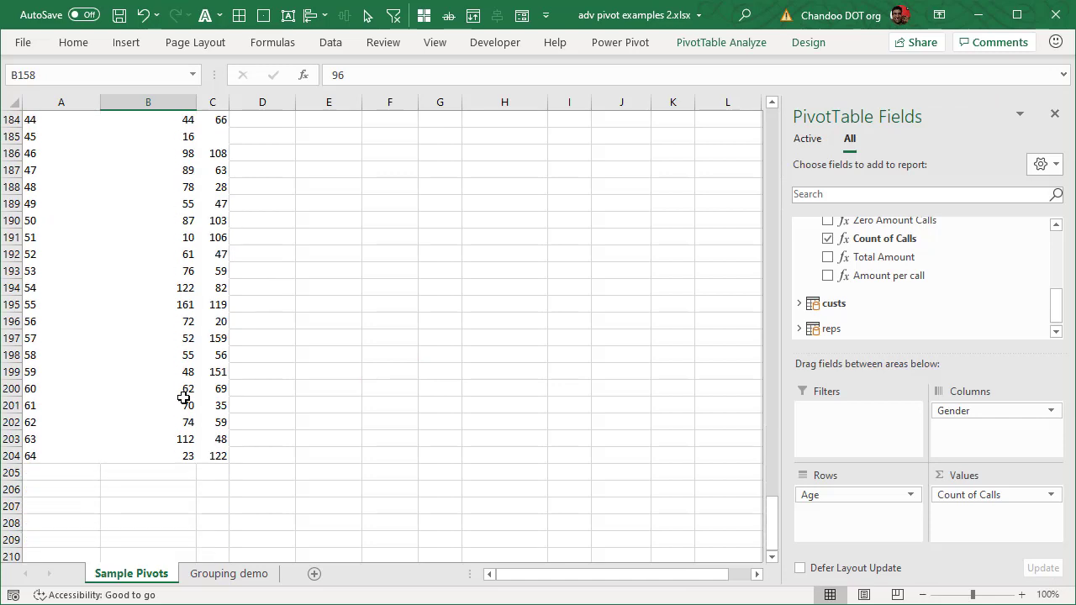
{"action": "scroll", "coordinate": [183, 398], "scroll_direction": "up", "scroll_amount": 15}
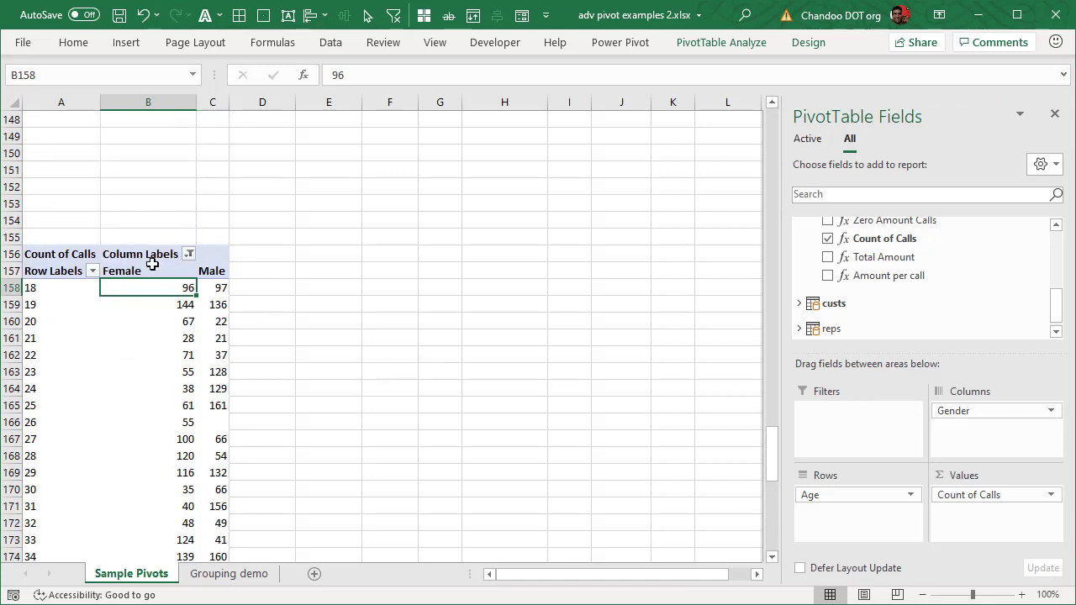
{"action": "scroll", "coordinate": [135, 444], "scroll_direction": "down", "scroll_amount": 4}
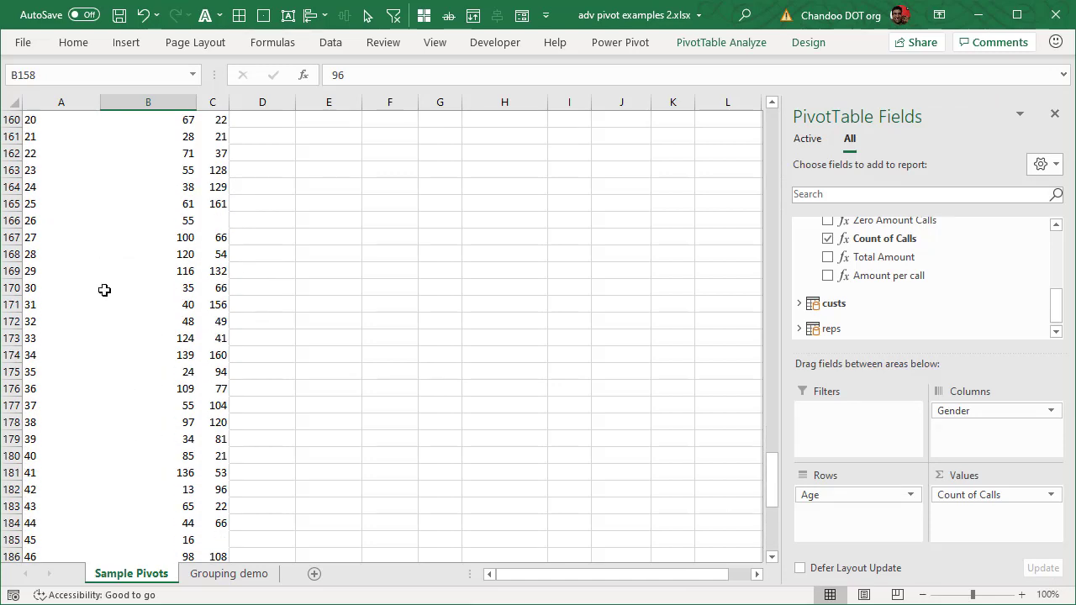
{"action": "mouse_move", "coordinate": [186, 391]}
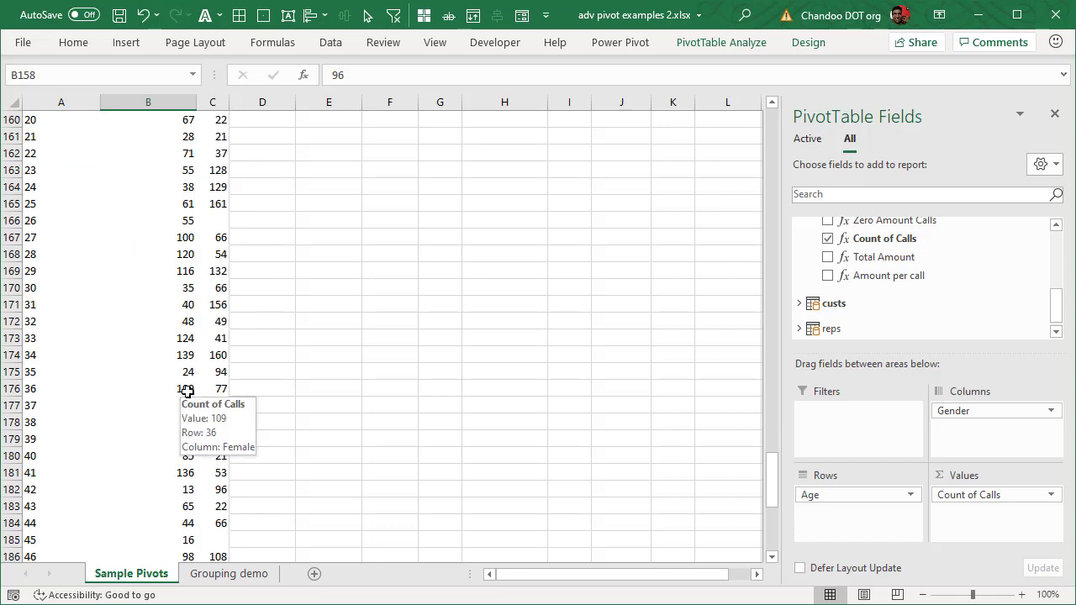
{"action": "scroll", "coordinate": [241, 477], "scroll_direction": "up", "scroll_amount": 8}
{"action": "scroll", "coordinate": [242, 481], "scroll_direction": "down", "scroll_amount": 5}
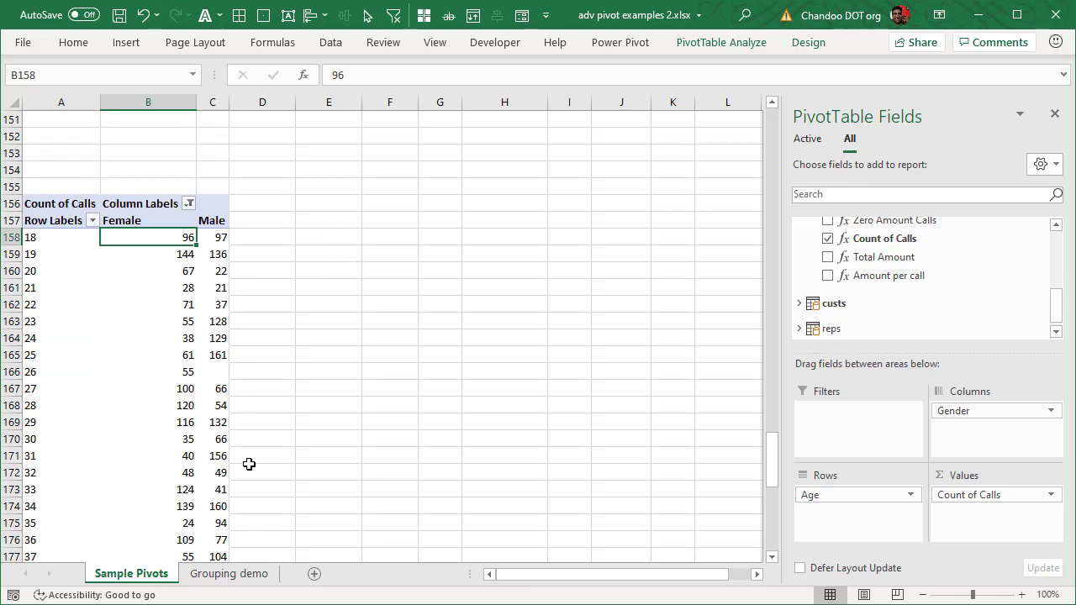
Apply blue solid-fill data bars to cell B158 and extend the rule to all "Count of Calls" values for "Age" and "Gender".
{"action": "left_click", "coordinate": [83, 49]}
{"action": "left_click", "coordinate": [616, 109]}
{"action": "mouse_move", "coordinate": [647, 224]}
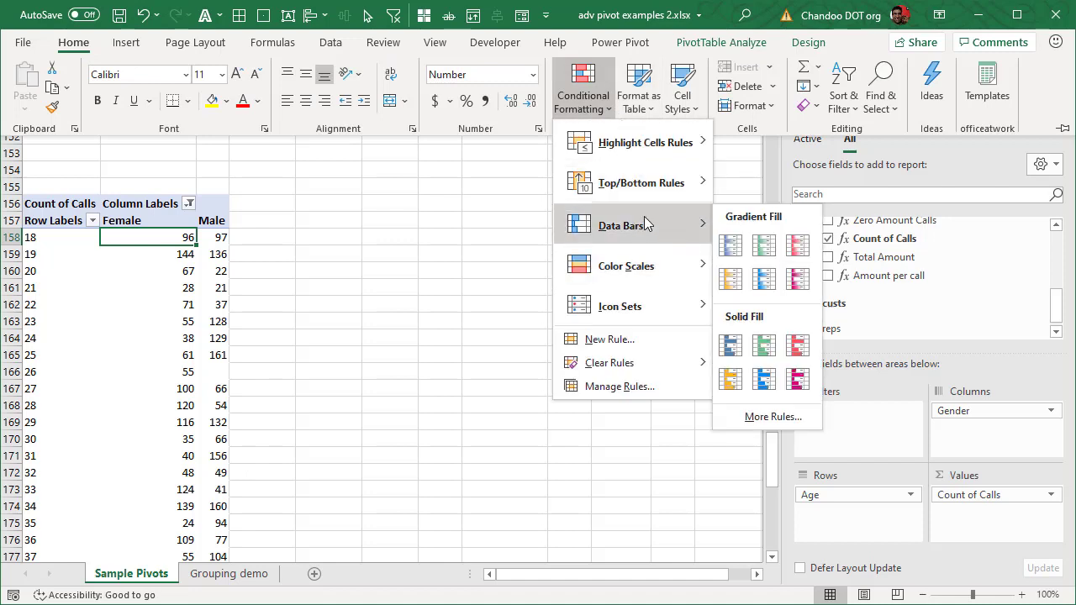
{"action": "left_click", "coordinate": [730, 344]}
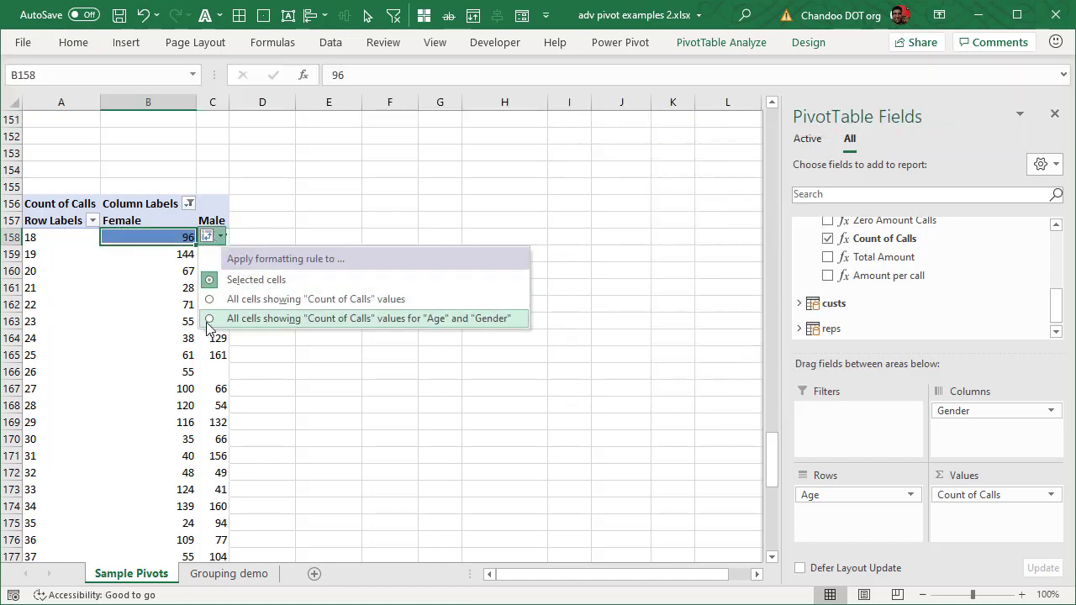
{"action": "left_click", "coordinate": [207, 319]}
{"action": "scroll", "coordinate": [206, 321], "scroll_direction": "down", "scroll_amount": 11}
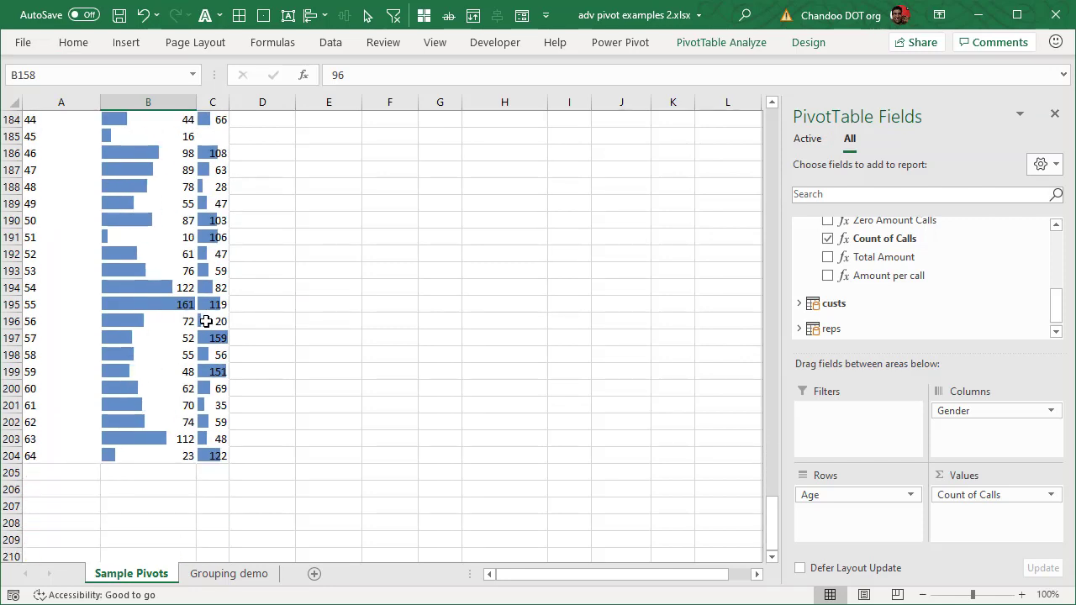
Compare the Female and Male data bars across the ages in the pivot, including the age 31 row.
{"action": "scroll", "coordinate": [206, 321], "scroll_direction": "up", "scroll_amount": 9}
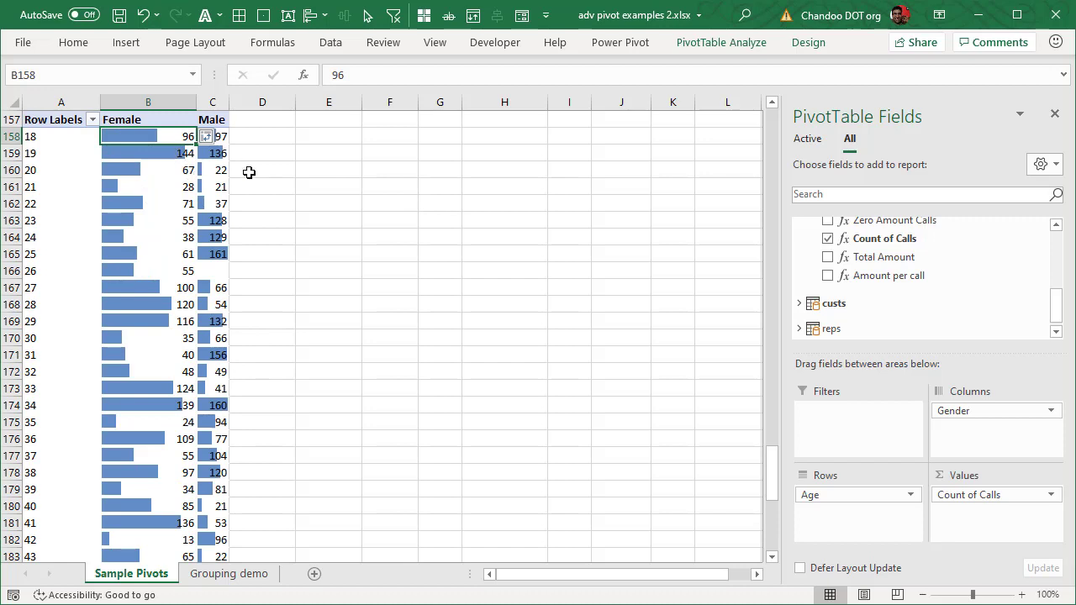
{"action": "left_click", "coordinate": [277, 154]}
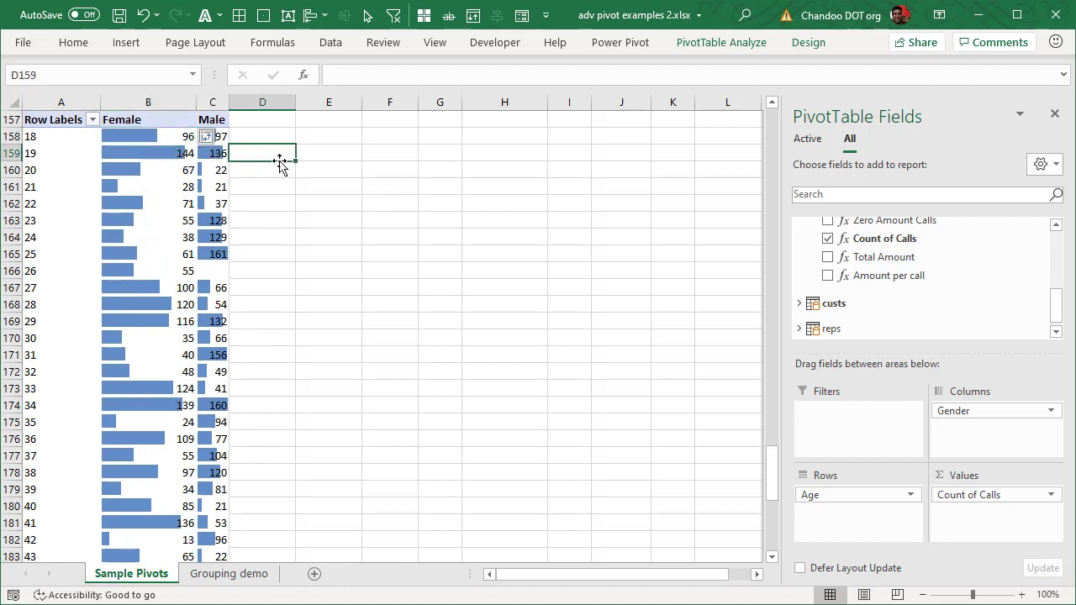
{"action": "left_click", "coordinate": [174, 155]}
{"action": "left_click", "coordinate": [332, 233]}
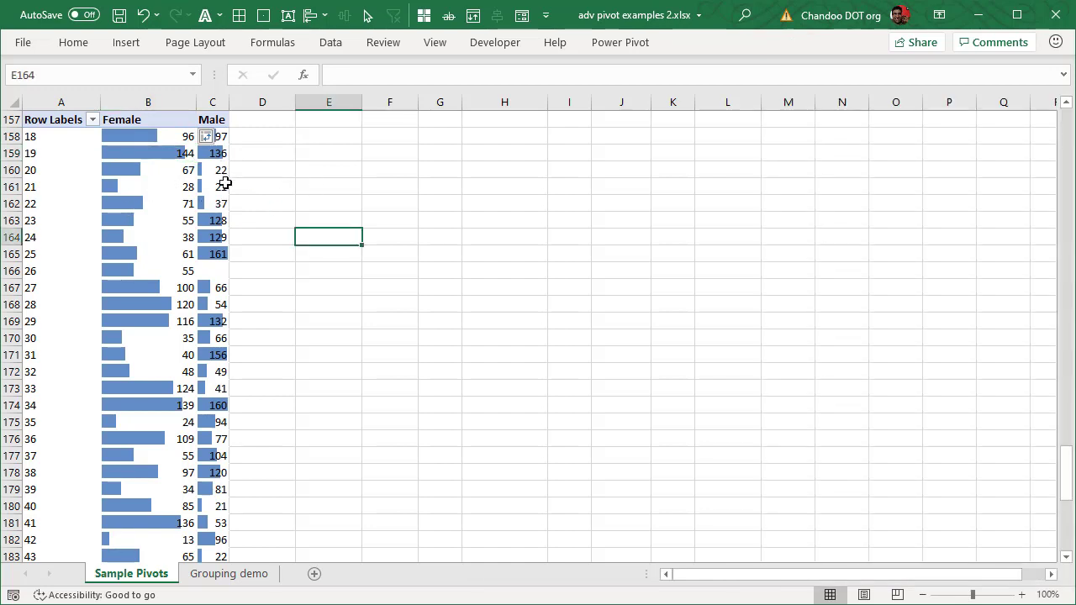
{"action": "left_click_drag", "start_coordinate": [217, 362], "coordinate": [123, 355]}
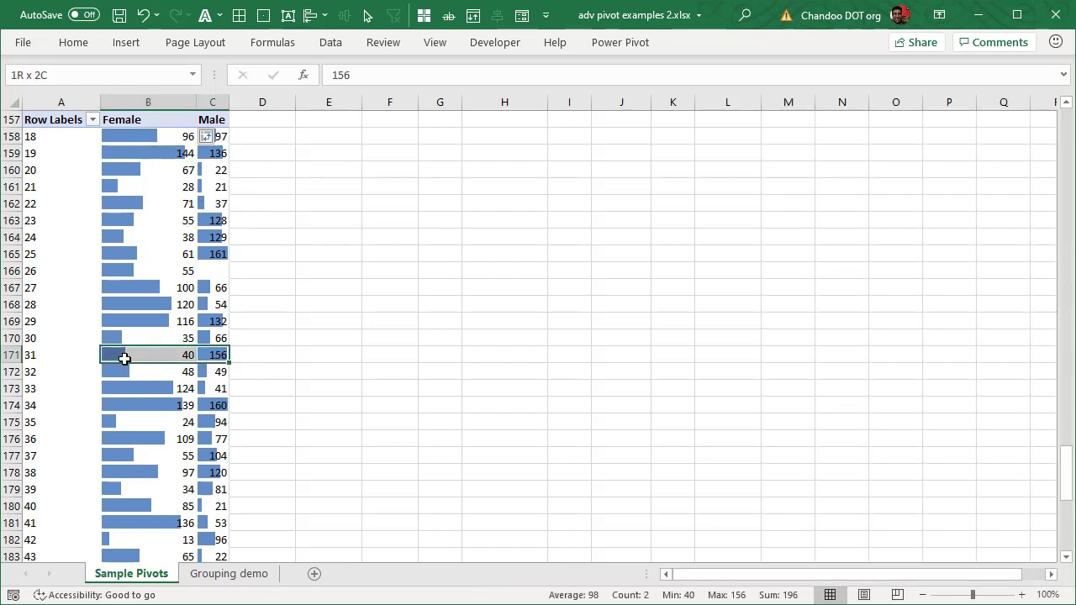
{"action": "left_click", "coordinate": [188, 354]}
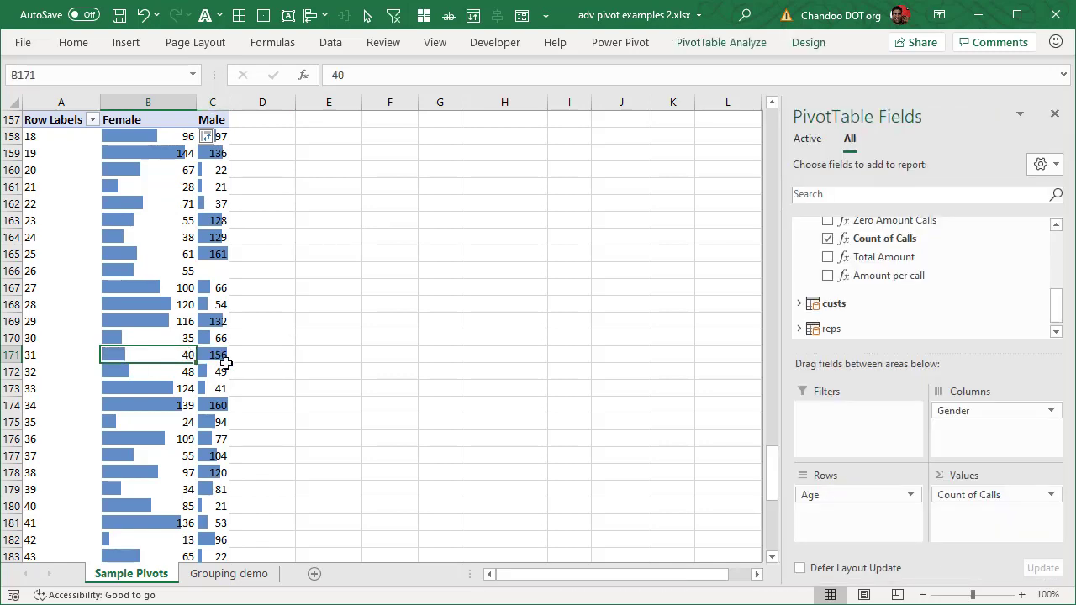
{"action": "left_click", "coordinate": [220, 360]}
{"action": "left_click", "coordinate": [109, 359]}
Widen the Female and Male columns (B and C) of the age and gender pivot to one equal width.
{"action": "mouse_move", "coordinate": [154, 353]}
{"action": "left_click_drag", "start_coordinate": [168, 103], "coordinate": [229, 103]}
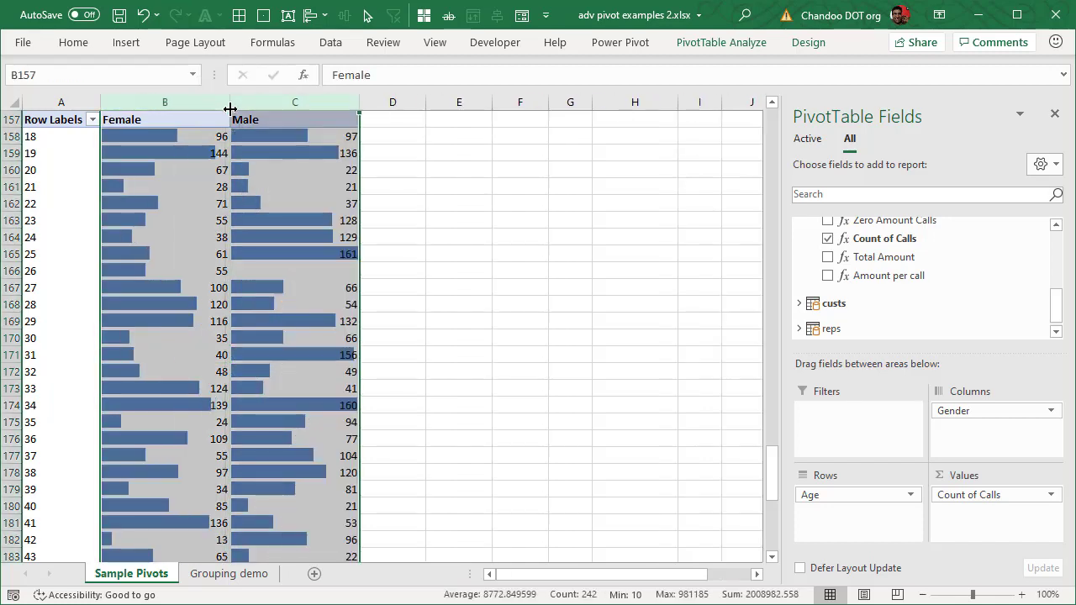
{"action": "left_click", "coordinate": [512, 323]}
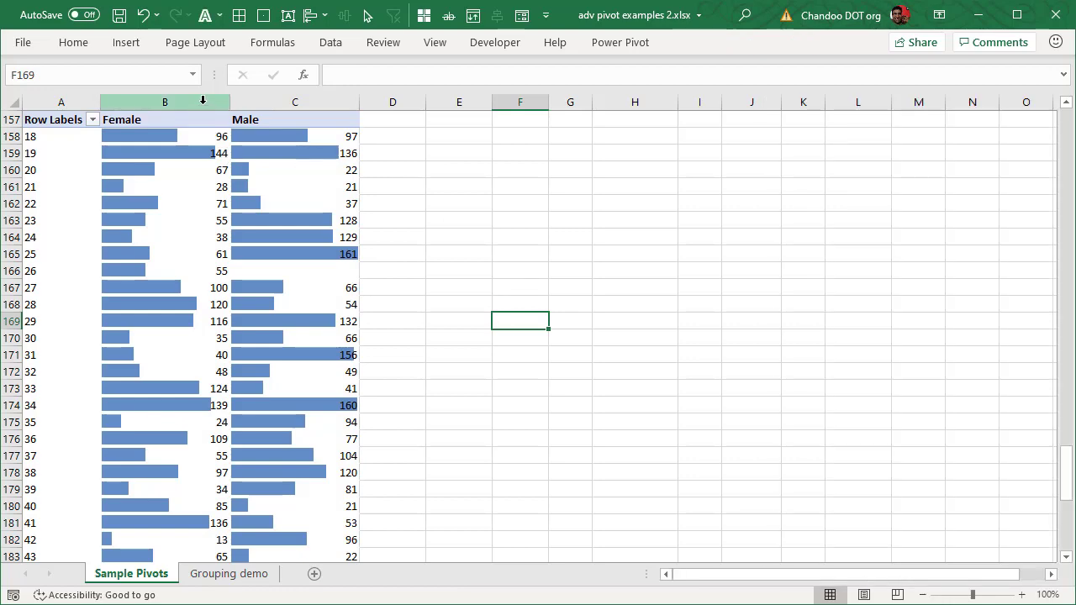
{"action": "left_click_drag", "start_coordinate": [202, 102], "coordinate": [283, 102]}
{"action": "left_click", "coordinate": [445, 315]}
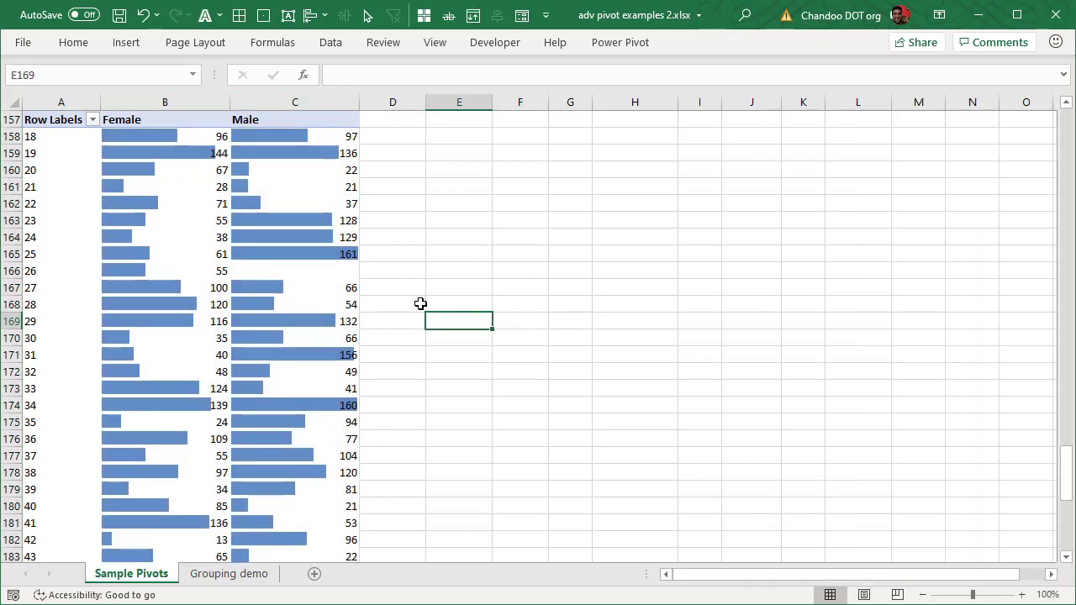
Examine the widened Female and Male data bars over the whole age range of the pivot.
{"action": "scroll", "coordinate": [255, 247], "scroll_direction": "down", "scroll_amount": 11}
{"action": "scroll", "coordinate": [255, 249], "scroll_direction": "up", "scroll_amount": 6}
{"action": "scroll", "coordinate": [255, 248], "scroll_direction": "up", "scroll_amount": 7}
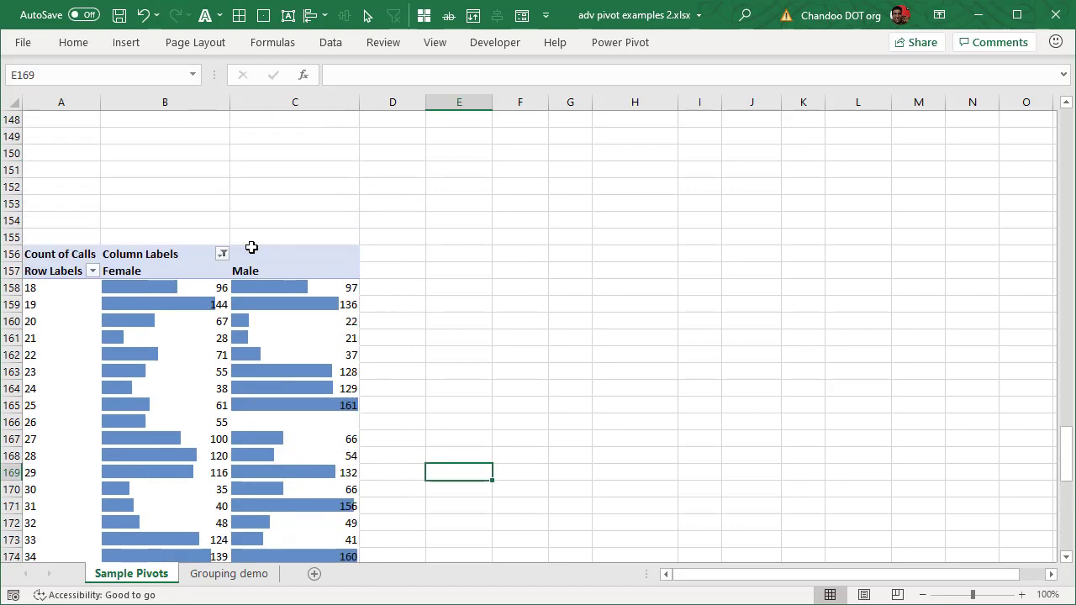
{"action": "scroll", "coordinate": [250, 247], "scroll_direction": "down", "scroll_amount": 5}
{"action": "scroll", "coordinate": [249, 247], "scroll_direction": "up", "scroll_amount": 5}
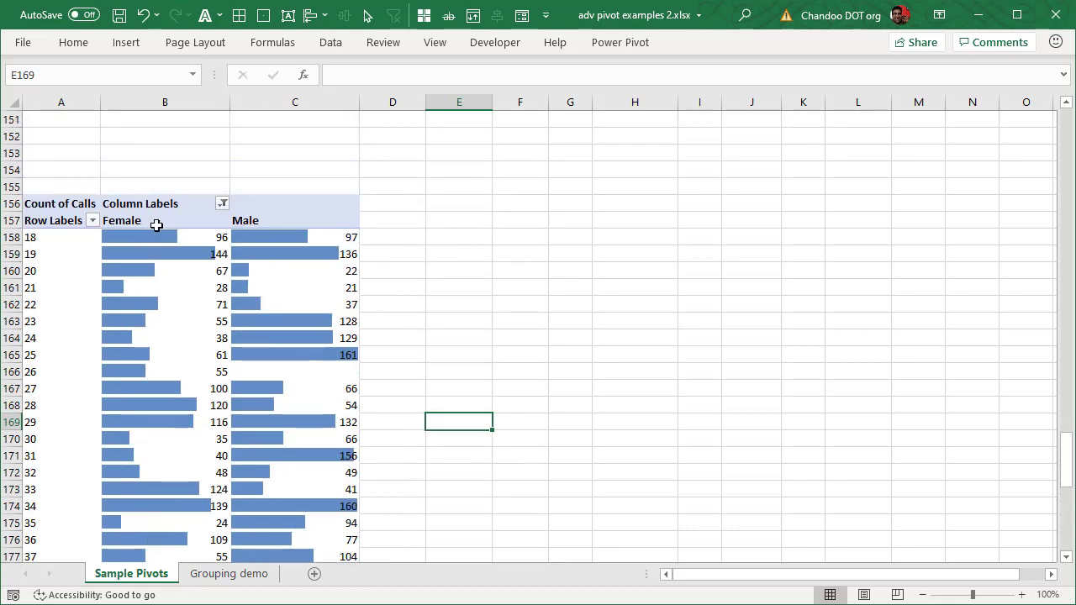
{"action": "scroll", "coordinate": [172, 394], "scroll_direction": "down", "scroll_amount": 6}
{"action": "scroll", "coordinate": [172, 394], "scroll_direction": "up", "scroll_amount": 6}
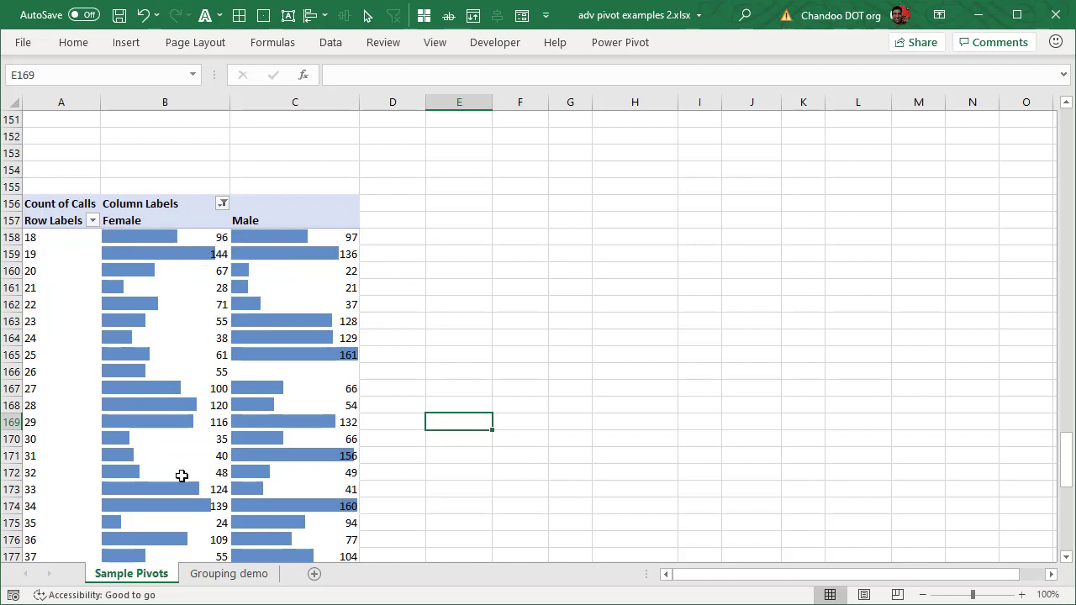
Open the pivot's data bar rule for editing from cell B158 and switch its scope to selected cells.
{"action": "left_click", "coordinate": [197, 235]}
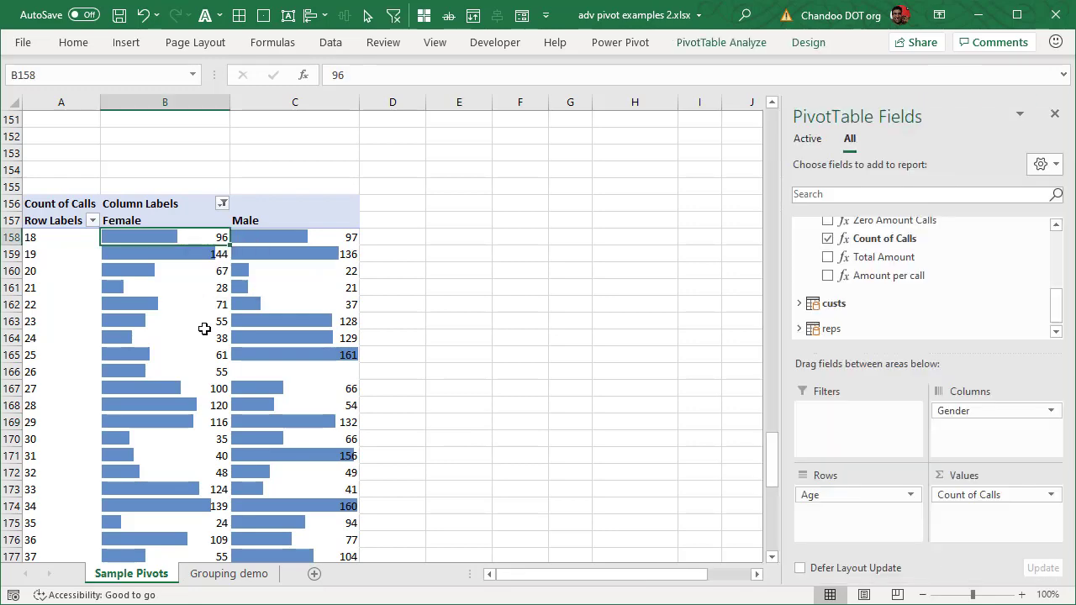
{"action": "scroll", "coordinate": [204, 329], "scroll_direction": "down", "scroll_amount": 7}
{"action": "scroll", "coordinate": [204, 329], "scroll_direction": "up", "scroll_amount": 8}
{"action": "scroll", "coordinate": [206, 333], "scroll_direction": "down", "scroll_amount": 5}
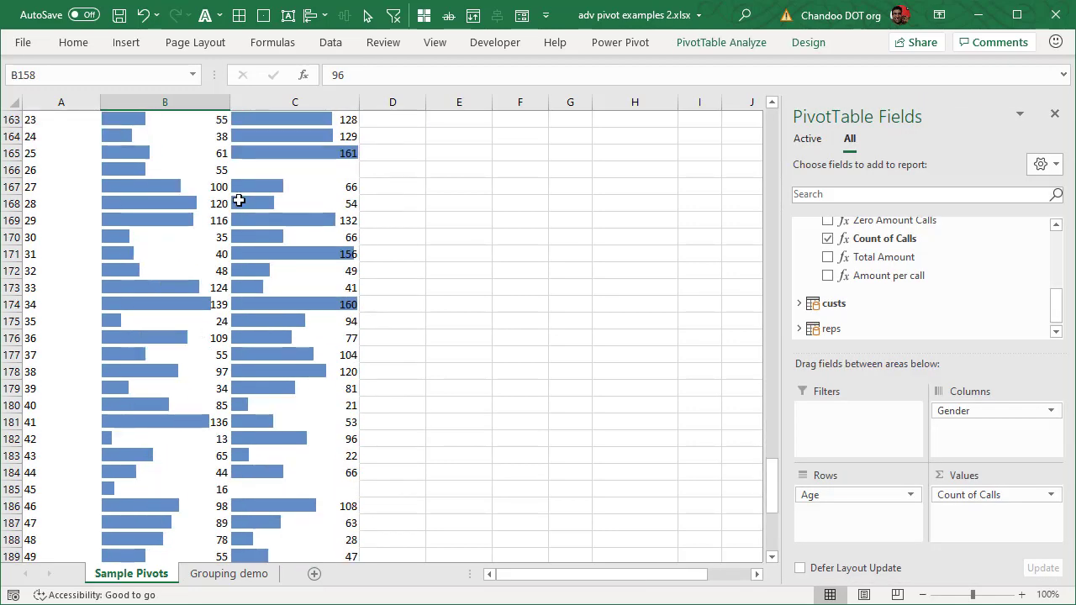
{"action": "left_click", "coordinate": [73, 42]}
{"action": "left_click", "coordinate": [582, 88]}
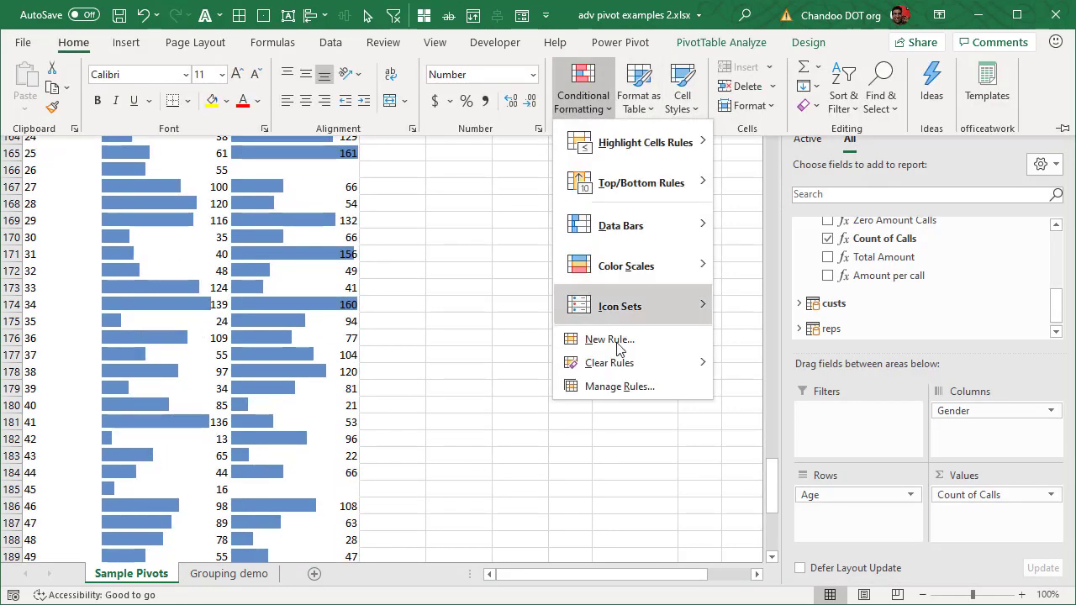
{"action": "left_click", "coordinate": [630, 384]}
{"action": "double_click", "coordinate": [414, 328]}
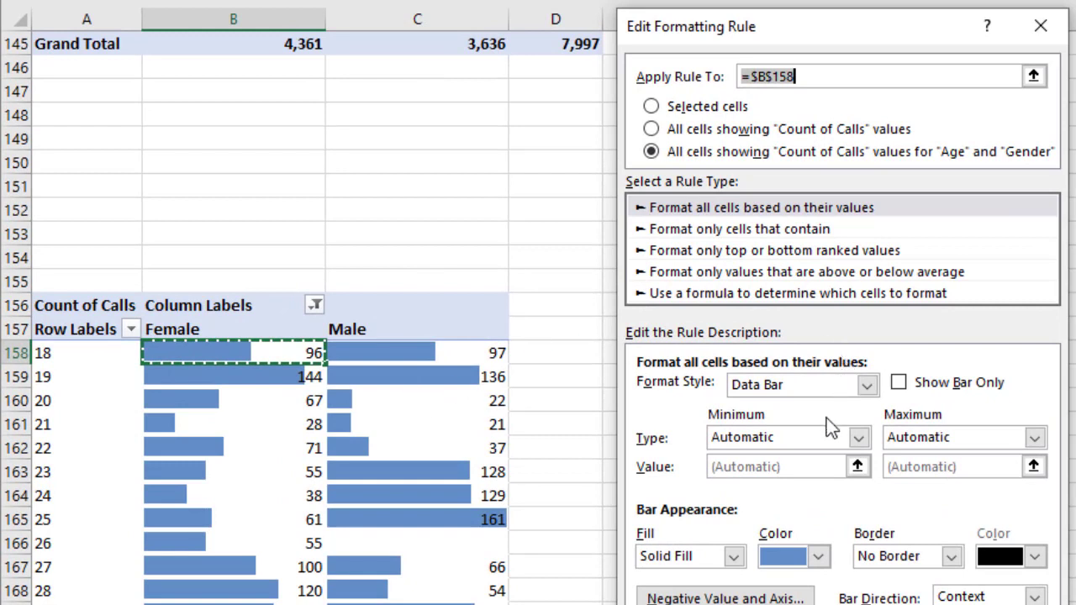
{"action": "left_click", "coordinate": [721, 109]}
{"action": "left_click", "coordinate": [825, 76]}
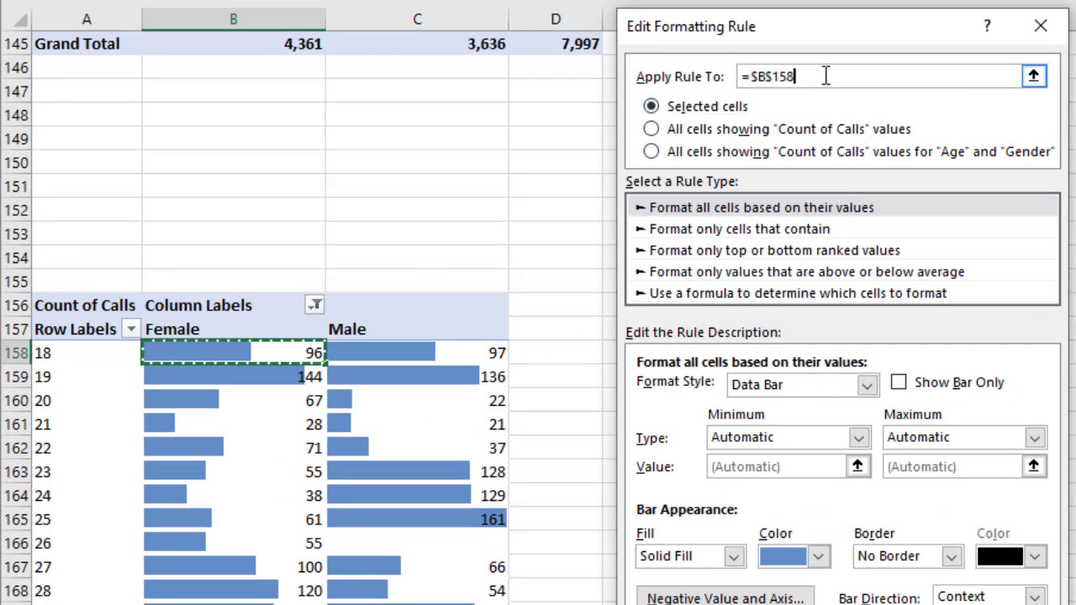
{"action": "type", "text": "+"}
{"action": "left_click_drag", "start_coordinate": [247, 350], "coordinate": [281, 331]}
{"action": "left_click_drag", "start_coordinate": [921, 75], "coordinate": [636, 81]}
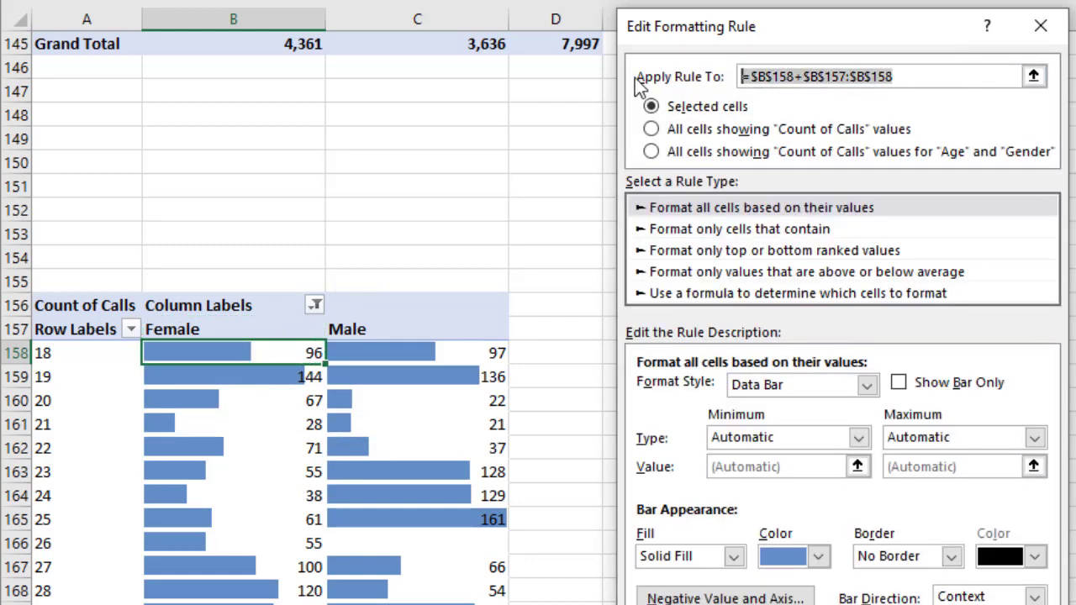
Set the data bar rule's range to the Female values =$B$158:$B$204 and its bar direction to Right-to-Left.
{"action": "key", "text": "Delete"}
{"action": "left_click_drag", "start_coordinate": [252, 353], "coordinate": [245, 604]}
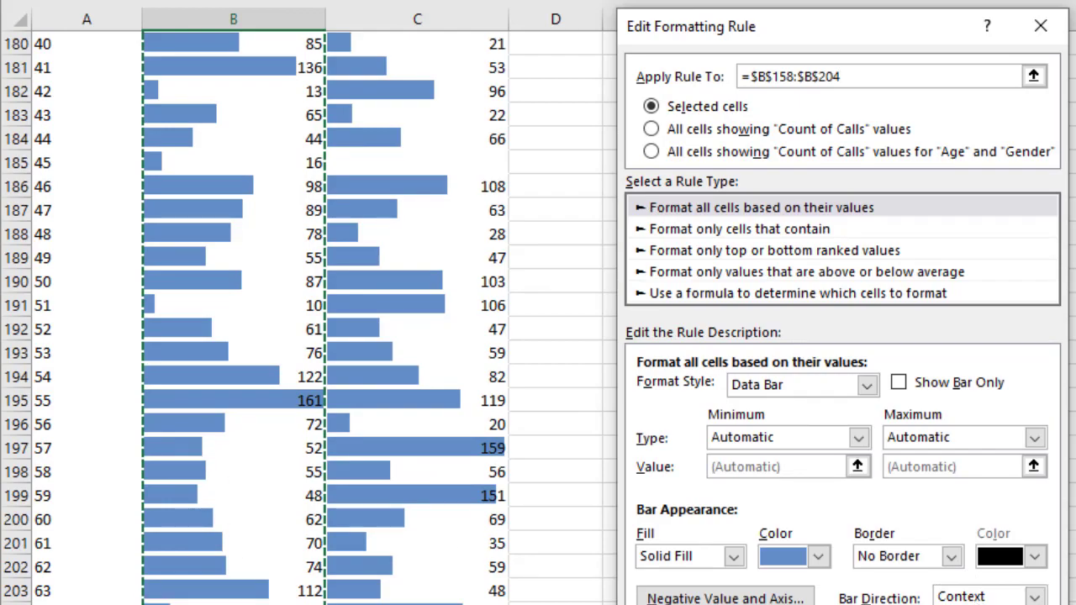
{"action": "left_click", "coordinate": [985, 597]}
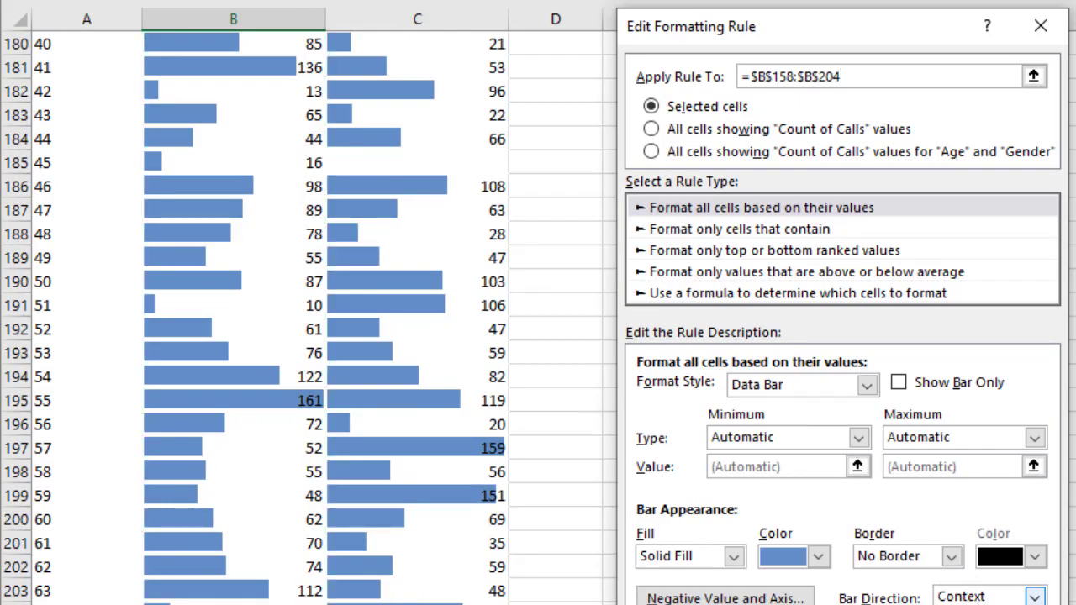
{"action": "key", "text": "alt+Down"}
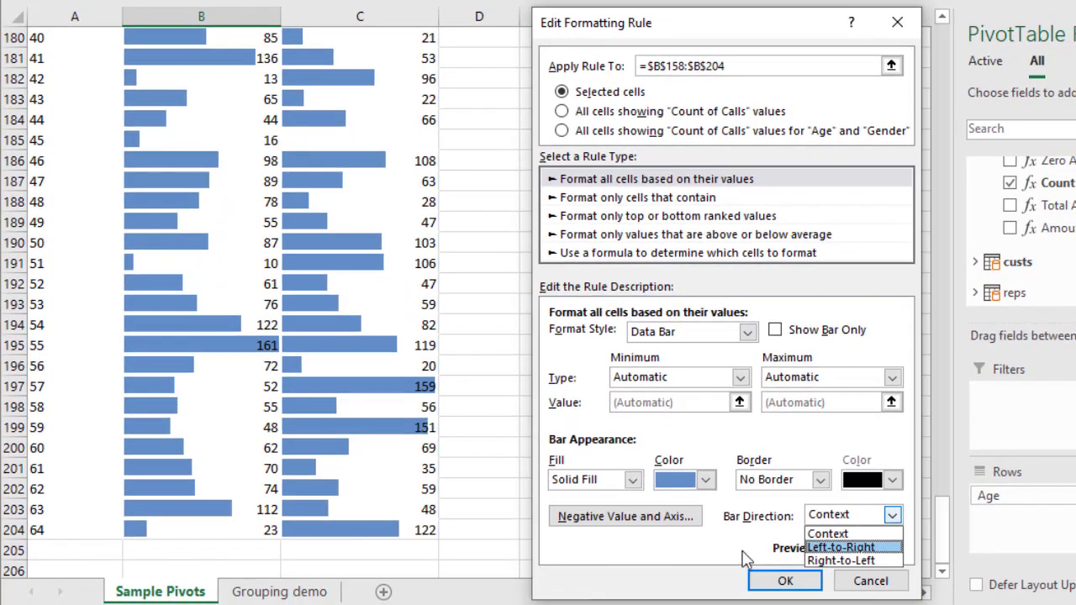
{"action": "left_click", "coordinate": [865, 560]}
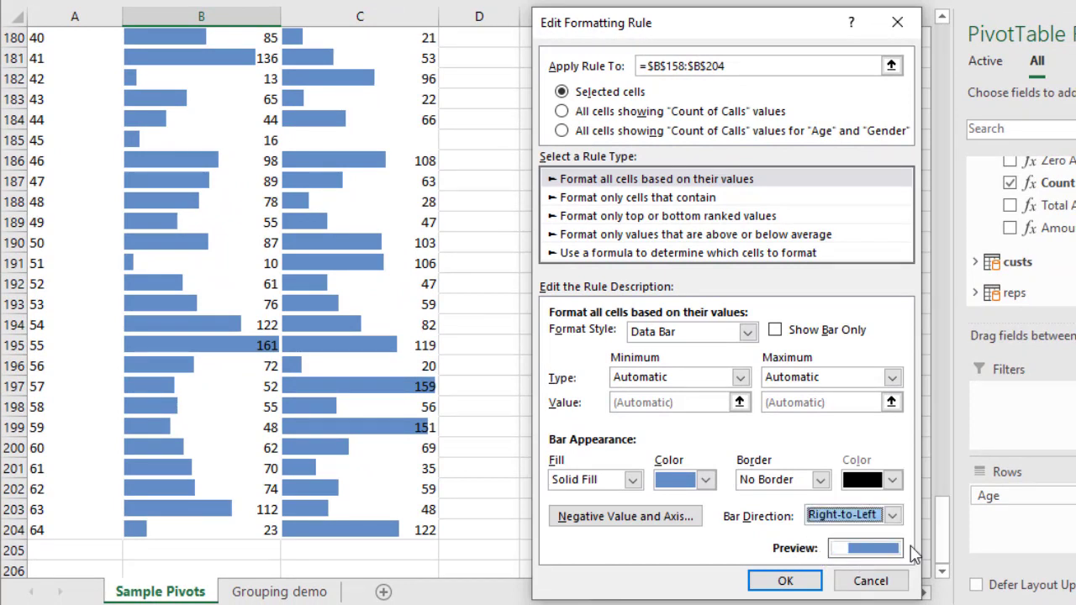
Change the Female data bars' fill color to theme orange and apply the edited rule to the pivot.
{"action": "left_click", "coordinate": [705, 479]}
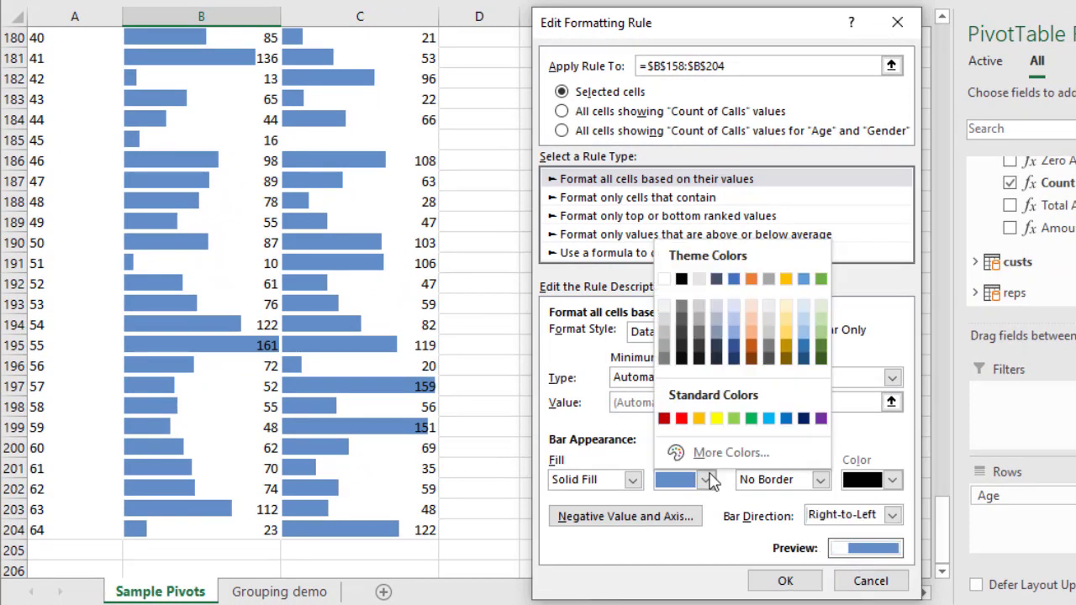
{"action": "left_click", "coordinate": [750, 279]}
{"action": "left_click", "coordinate": [785, 581]}
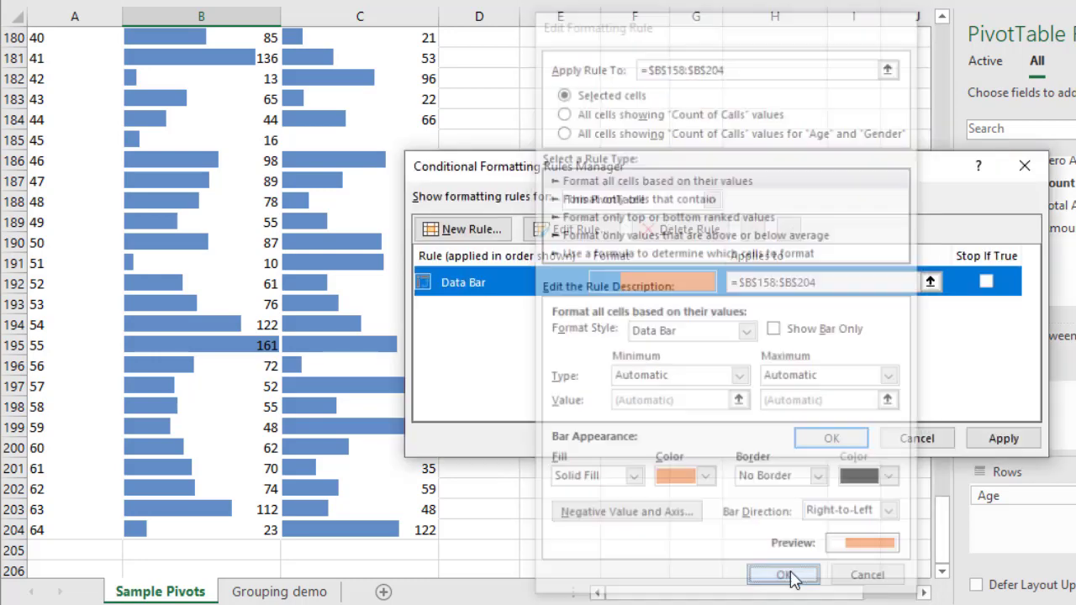
{"action": "left_click", "coordinate": [1002, 438]}
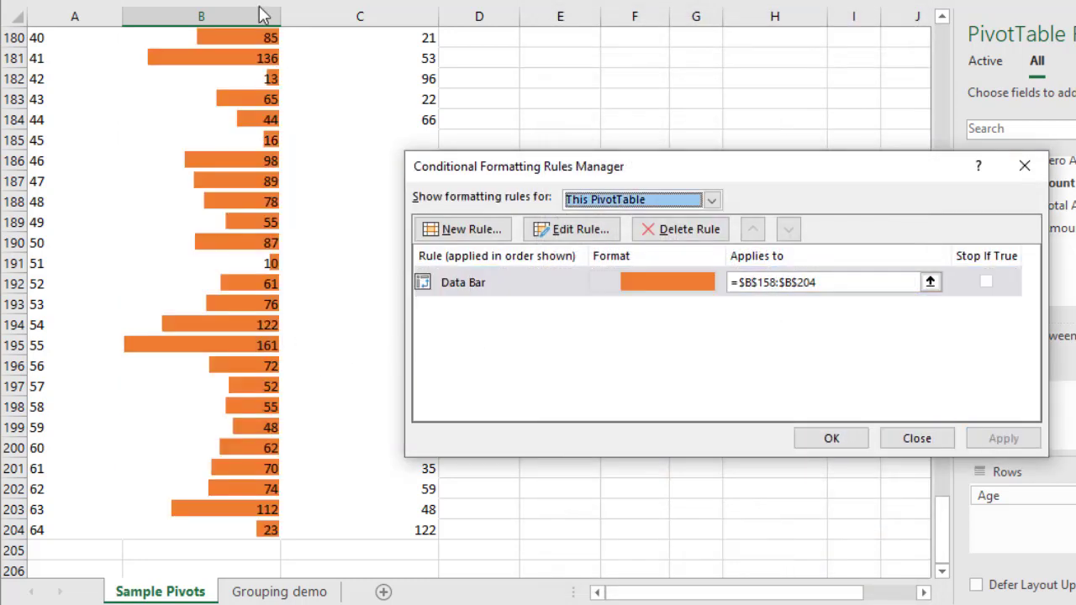
Start a new formatting rule for selected cells covering the Male values =$C$158:$C$204.
{"action": "left_click", "coordinate": [499, 234]}
{"action": "scroll", "coordinate": [331, 219], "scroll_direction": "up", "scroll_amount": 3}
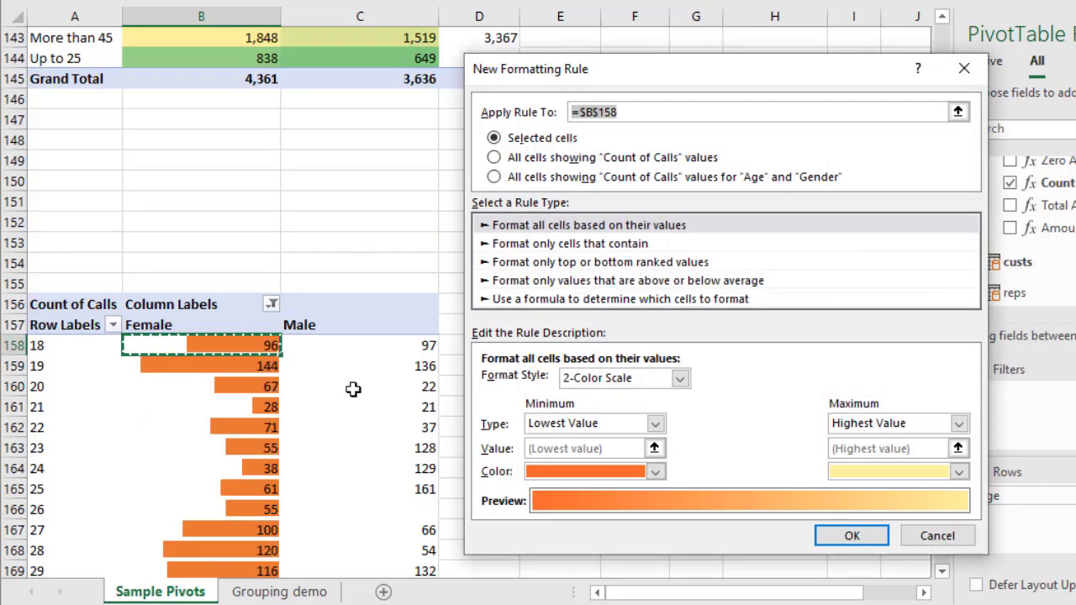
{"action": "left_click", "coordinate": [370, 338]}
{"action": "scroll", "coordinate": [374, 412], "scroll_direction": "down", "scroll_amount": 12}
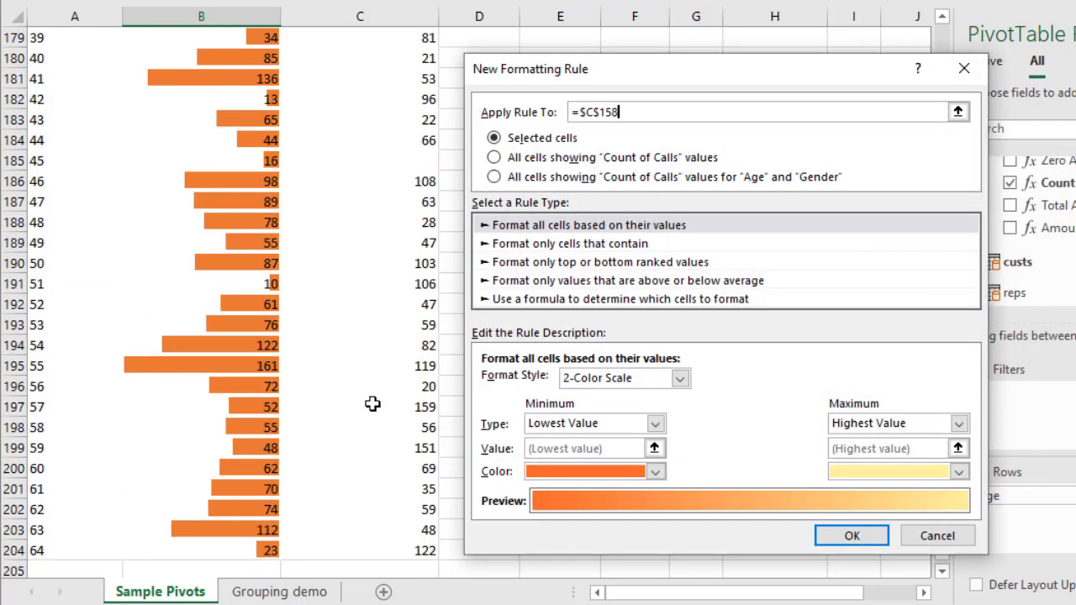
{"action": "left_click", "coordinate": [385, 551], "text": "shift"}
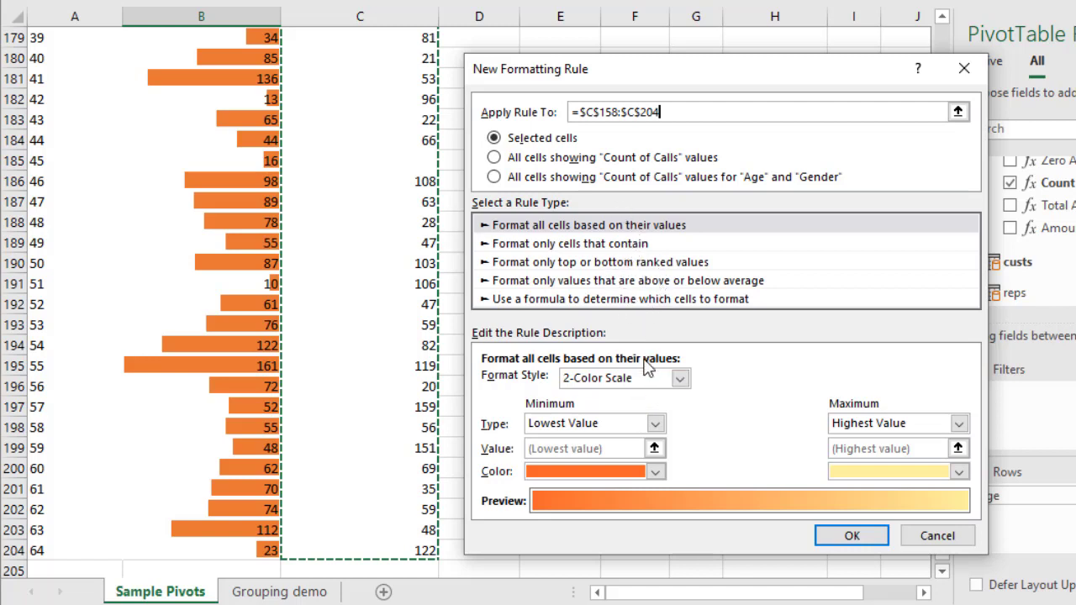
Give the Male values a Data Bar format with a light blue theme solid fill, and apply the rule.
{"action": "left_click", "coordinate": [679, 378]}
{"action": "left_click", "coordinate": [629, 425]}
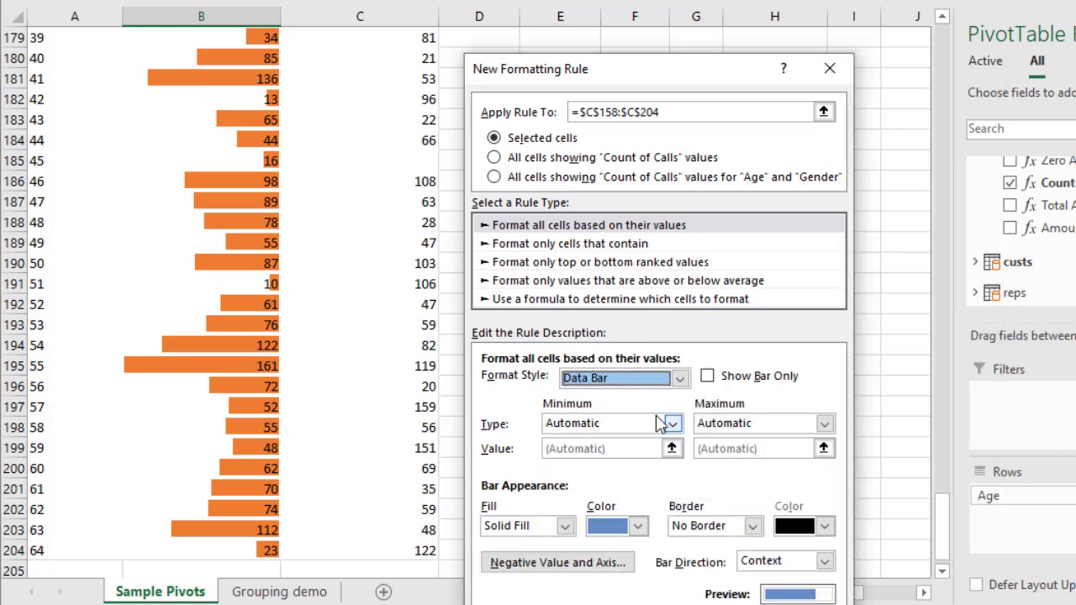
{"action": "left_click_drag", "start_coordinate": [663, 68], "coordinate": [752, 0]}
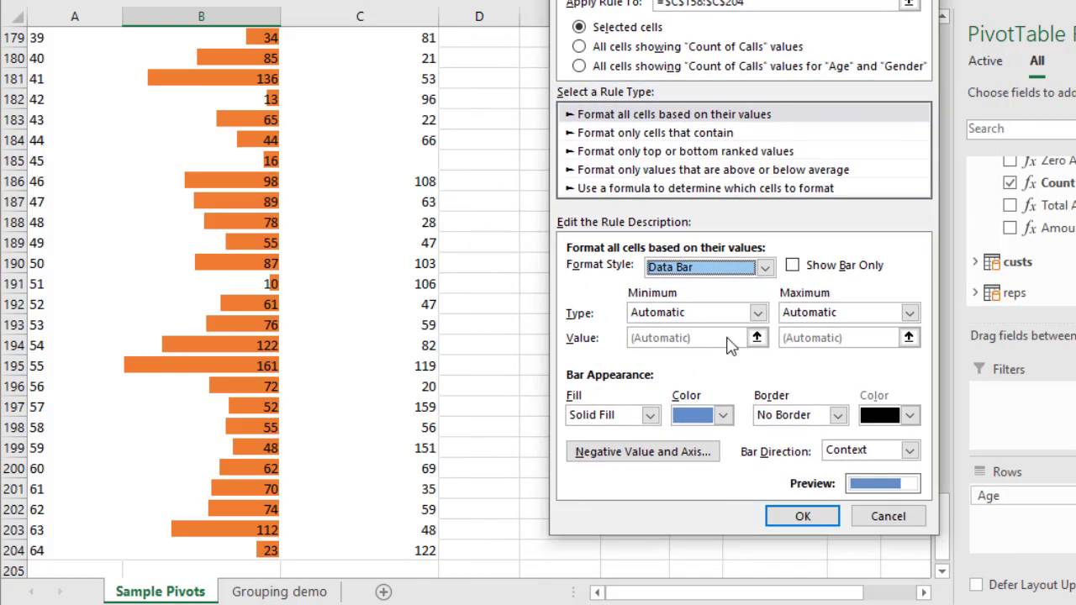
{"action": "left_click", "coordinate": [722, 415]}
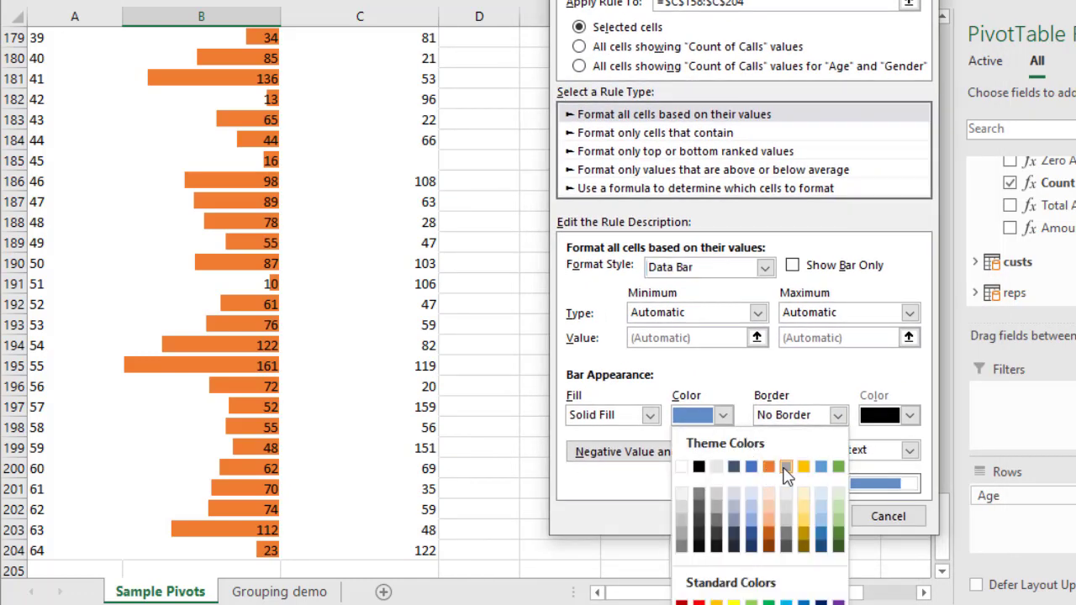
{"action": "left_click", "coordinate": [820, 467]}
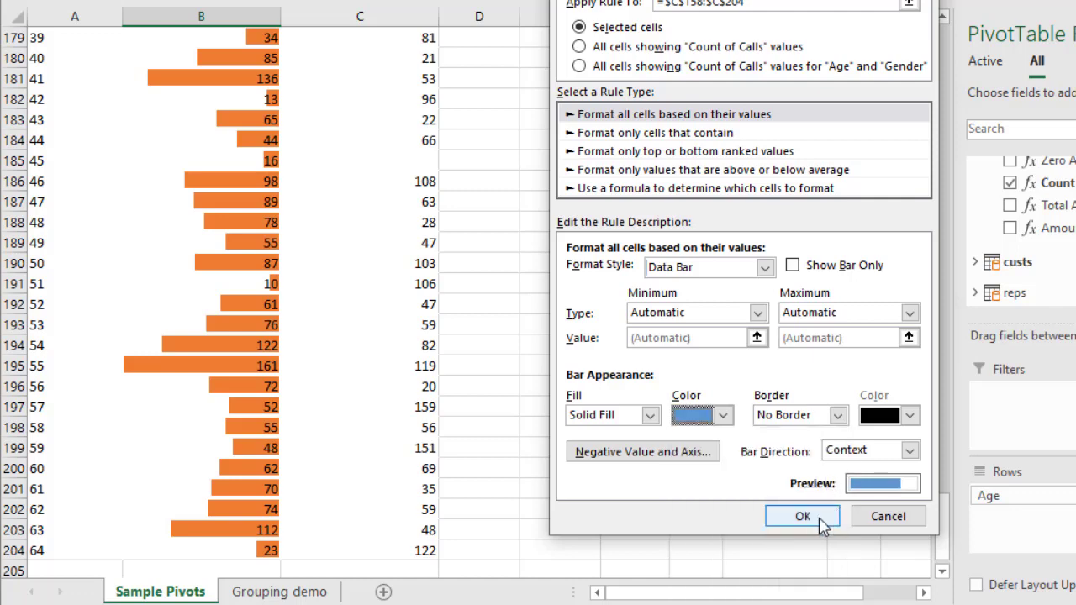
{"action": "left_click", "coordinate": [818, 517]}
{"action": "left_click", "coordinate": [996, 438]}
{"action": "left_click", "coordinate": [799, 438]}
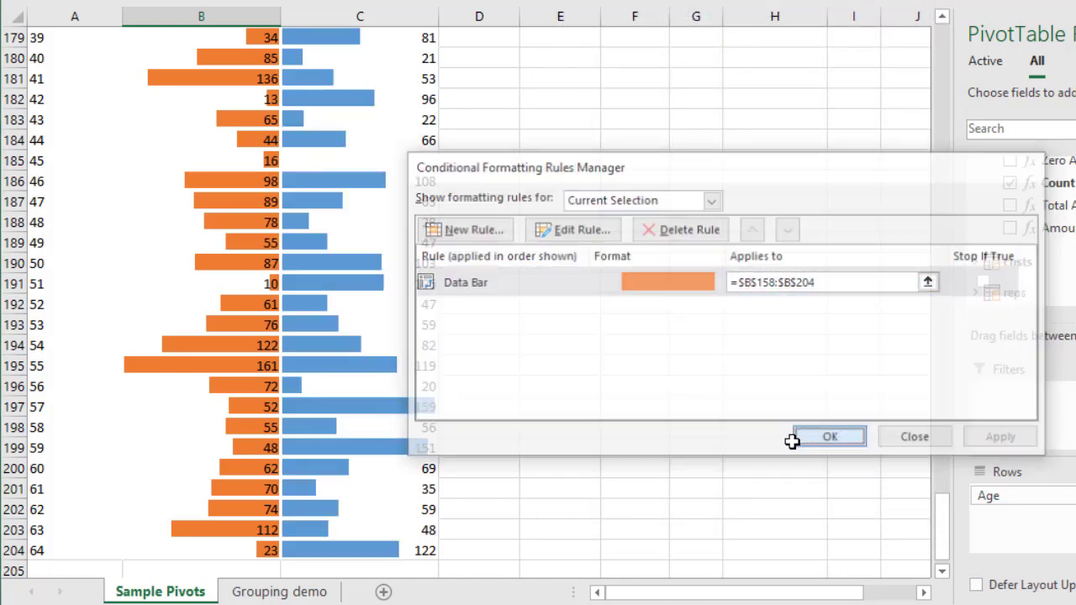
Review the orange Female and blue Male data bars back to back across the ages of the pivot.
{"action": "scroll", "coordinate": [653, 412], "scroll_direction": "up", "scroll_amount": 9}
{"action": "scroll", "coordinate": [656, 422], "scroll_direction": "down", "scroll_amount": 2}
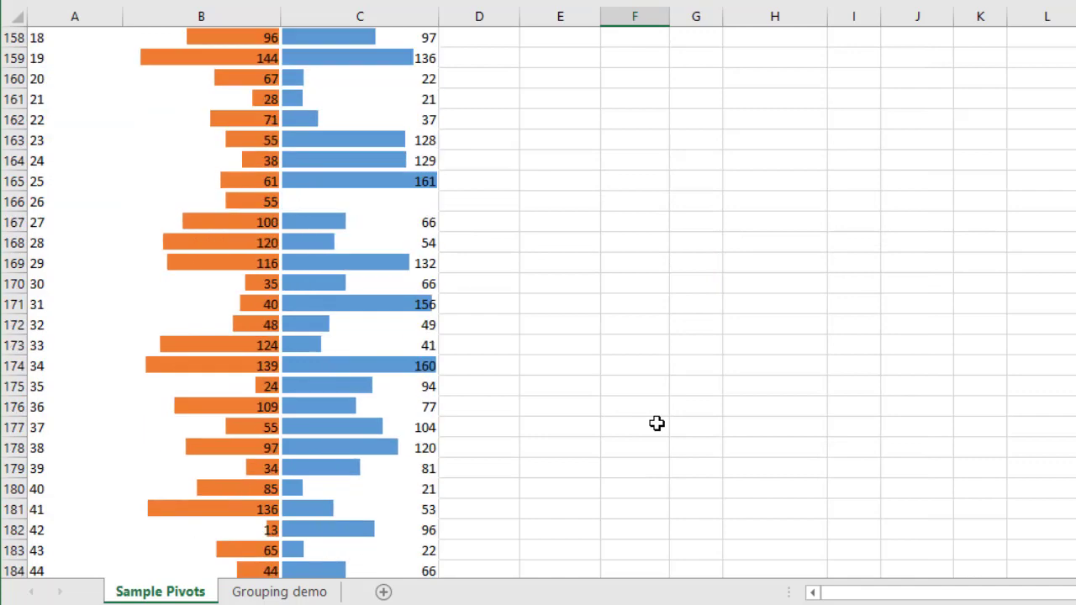
{"action": "scroll", "coordinate": [656, 423], "scroll_direction": "up", "scroll_amount": 2}
{"action": "scroll", "coordinate": [656, 423], "scroll_direction": "down", "scroll_amount": 4}
{"action": "scroll", "coordinate": [656, 423], "scroll_direction": "up", "scroll_amount": 4}
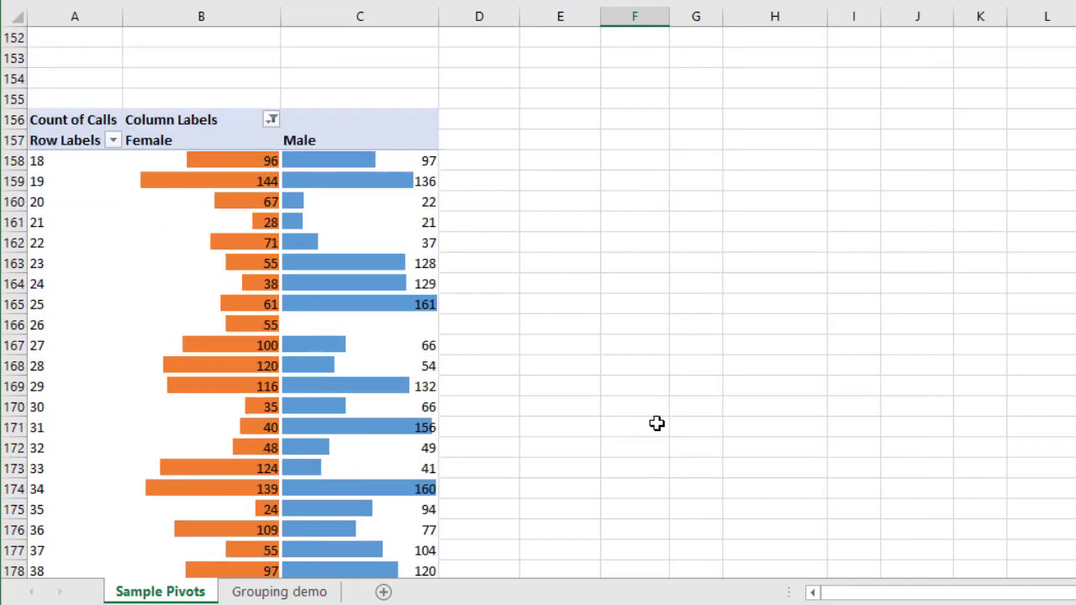
{"action": "left_click", "coordinate": [199, 168]}
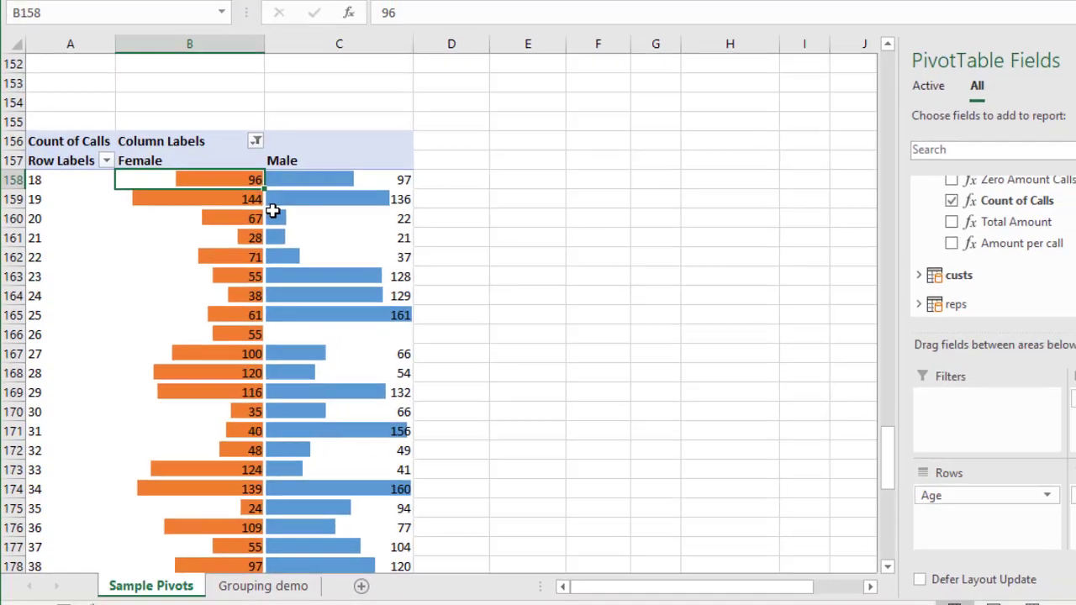
Examine the Female and Male data bars down to age 64 and the color-scaled age group pivot above them.
{"action": "scroll", "coordinate": [242, 279], "scroll_direction": "up", "scroll_amount": 3}
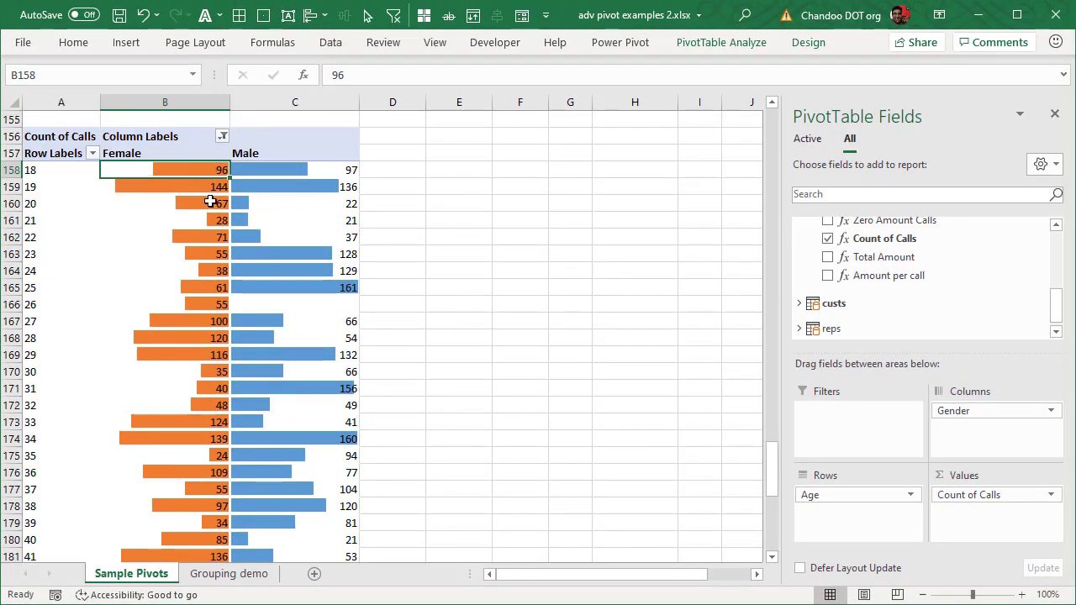
{"action": "scroll", "coordinate": [339, 390], "scroll_direction": "down", "scroll_amount": 12}
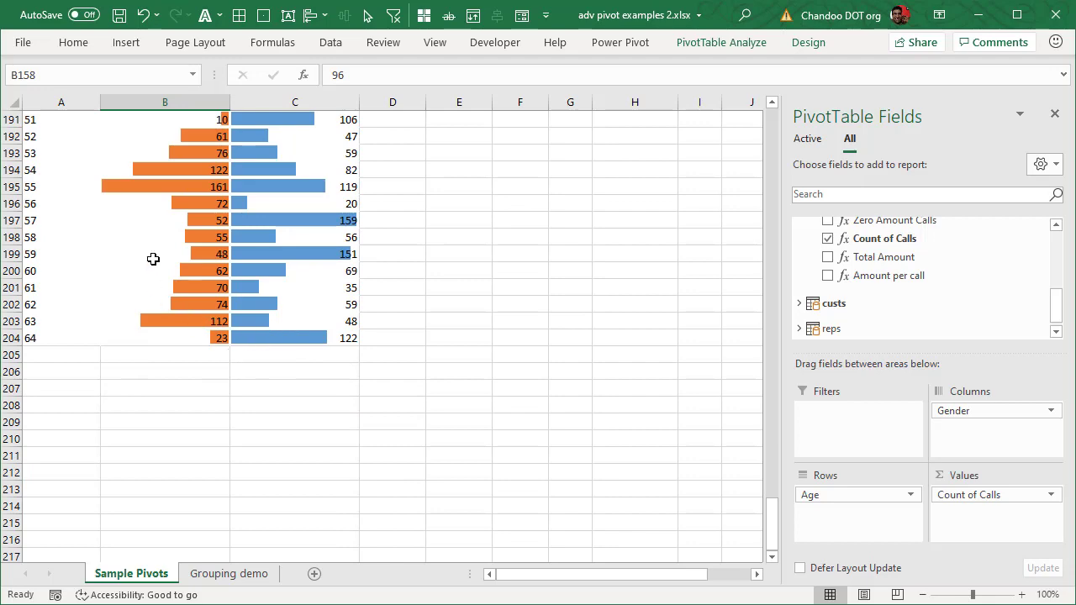
{"action": "scroll", "coordinate": [314, 357], "scroll_direction": "up", "scroll_amount": 8}
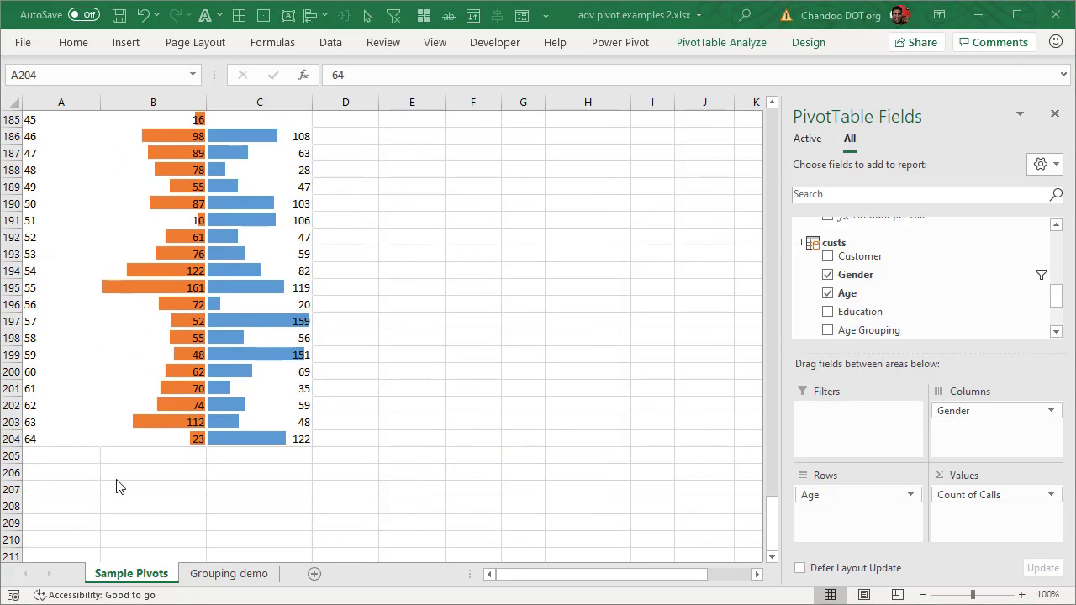
{"action": "scroll", "coordinate": [127, 455], "scroll_direction": "up", "scroll_amount": 9}
{"action": "scroll", "coordinate": [127, 455], "scroll_direction": "up", "scroll_amount": 7}
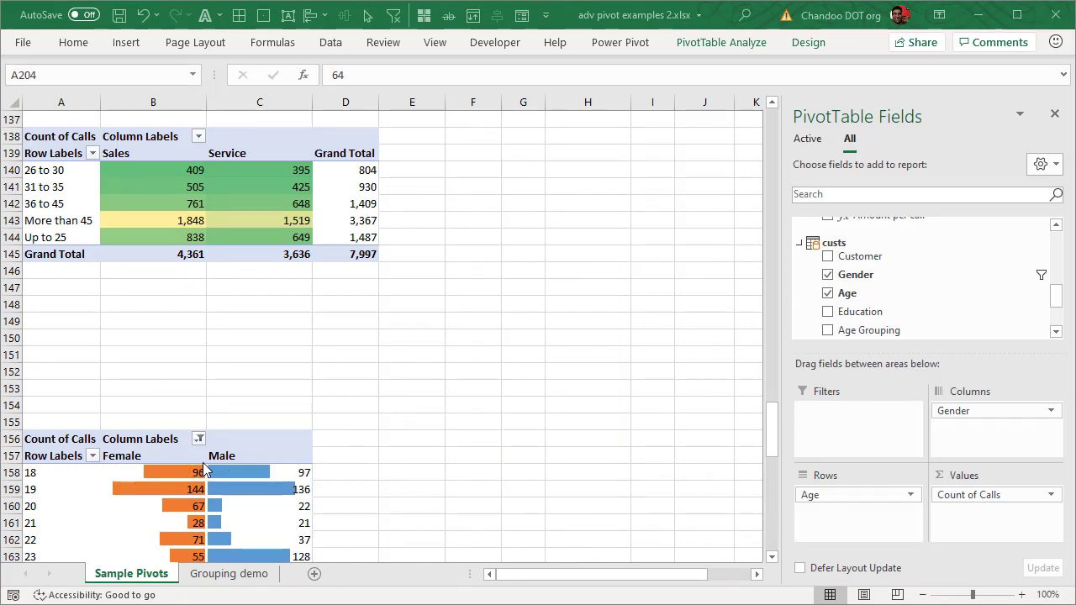
{"action": "scroll", "coordinate": [203, 463], "scroll_direction": "down", "scroll_amount": 17}
{"action": "scroll", "coordinate": [204, 464], "scroll_direction": "down", "scroll_amount": 4}
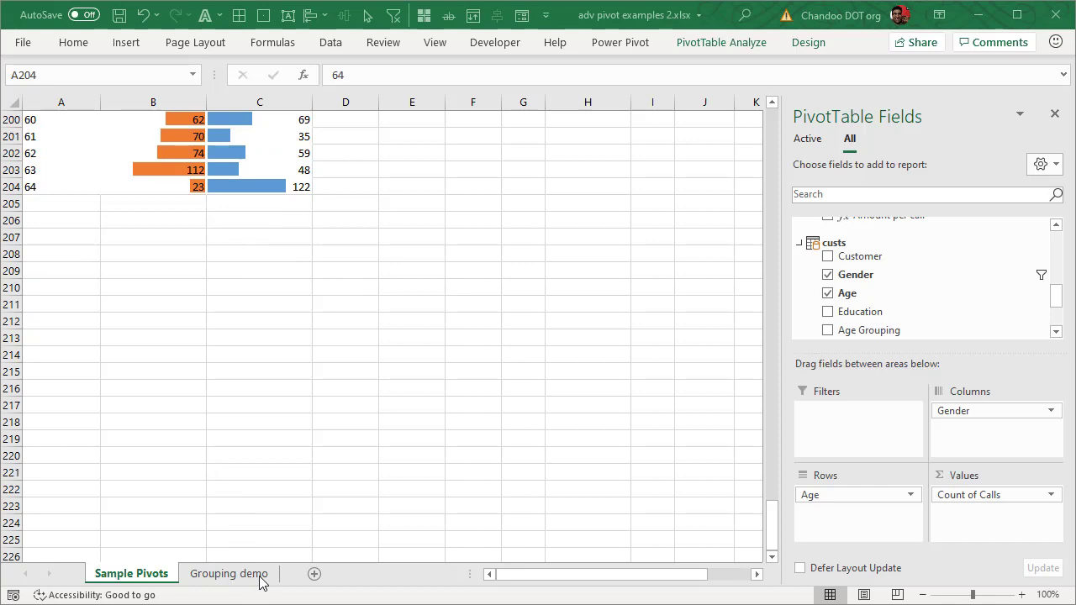
Add a new worksheet and name it CF demo.
{"action": "left_click", "coordinate": [314, 573]}
{"action": "double_click", "coordinate": [206, 574]}
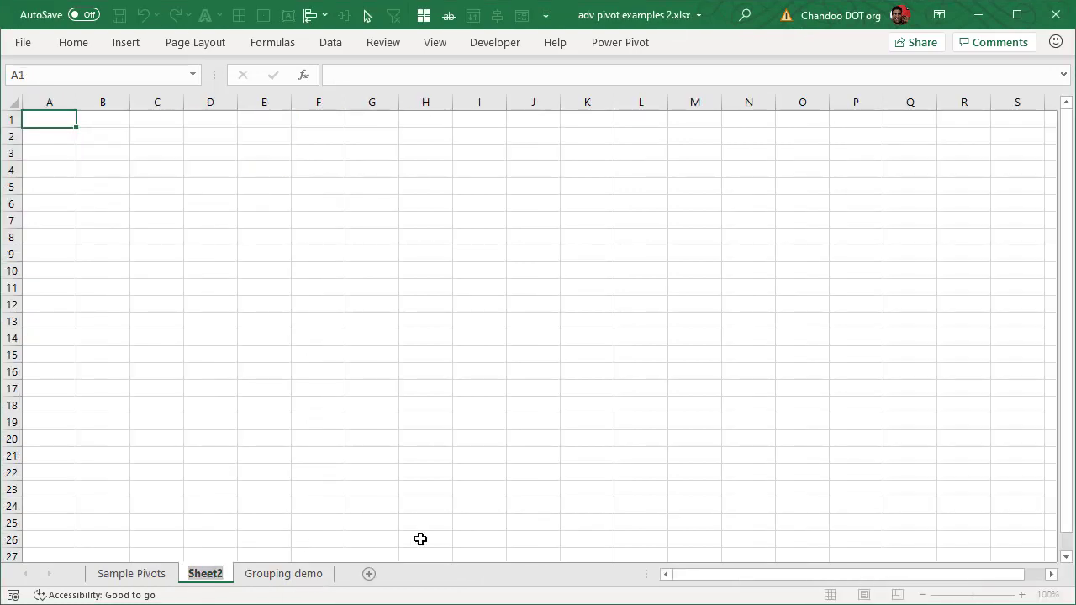
{"action": "type", "text": "CF demo"}
{"action": "key", "text": "Return"}
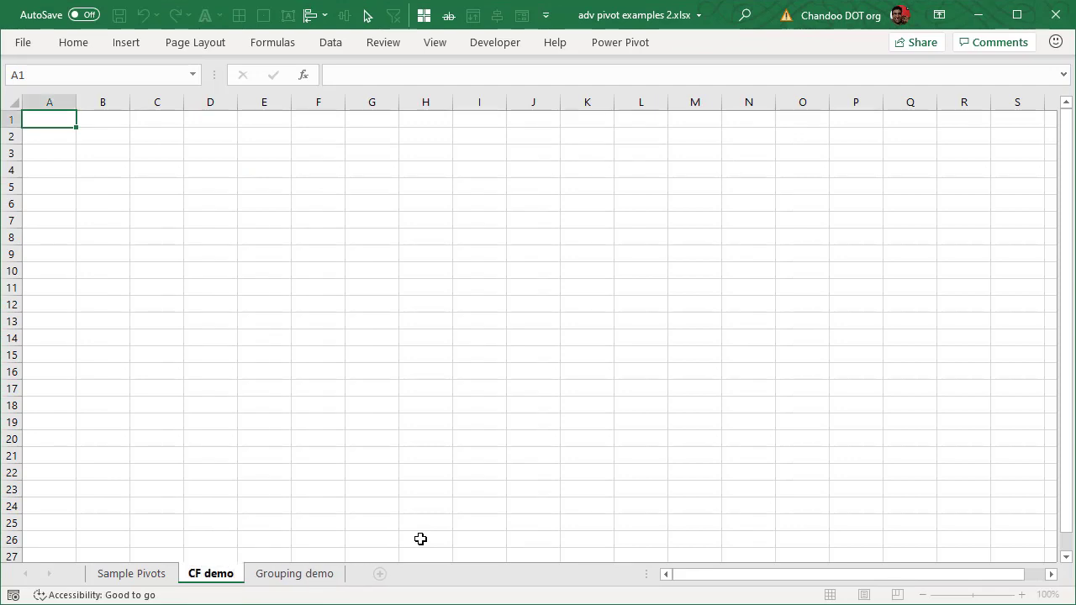
Insert a PivotTable from the workbook's Data Model at cell B2 of the CF demo sheet.
{"action": "left_click", "coordinate": [94, 133]}
{"action": "left_click", "coordinate": [139, 42]}
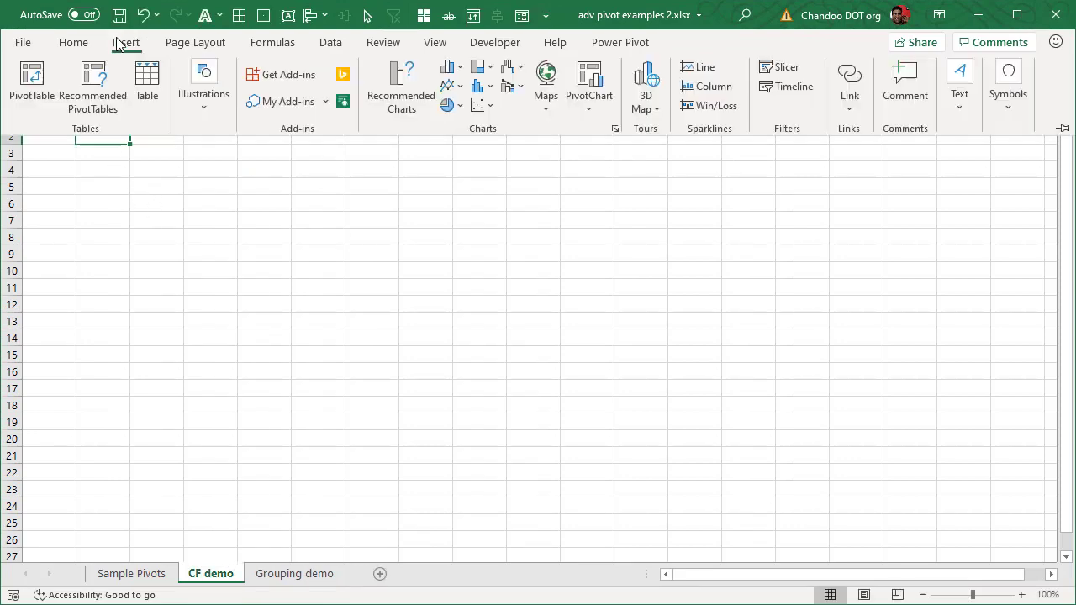
{"action": "left_click", "coordinate": [35, 79]}
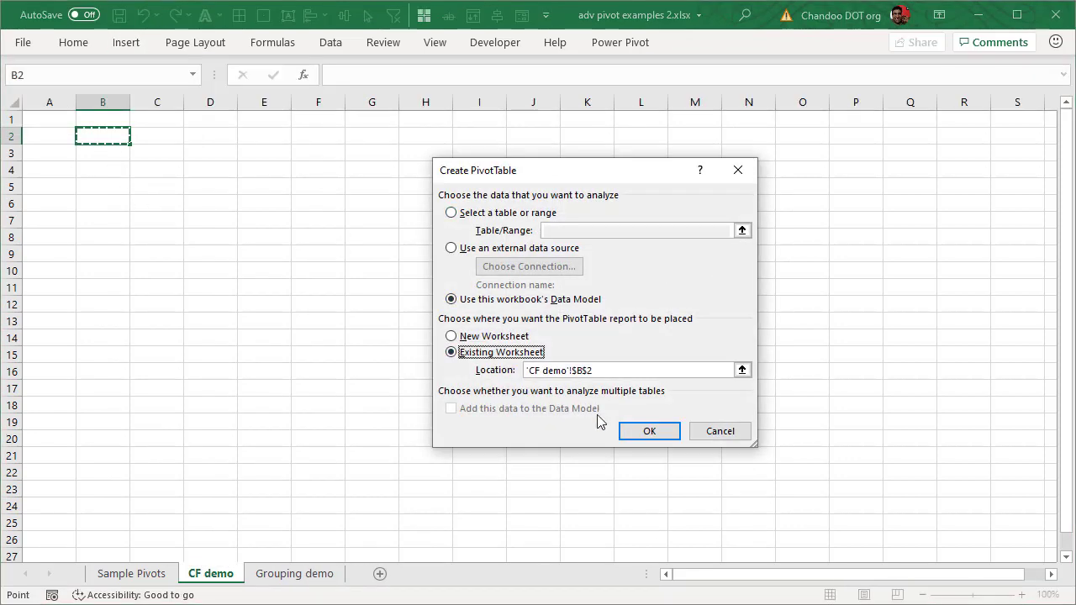
{"action": "left_click", "coordinate": [644, 431]}
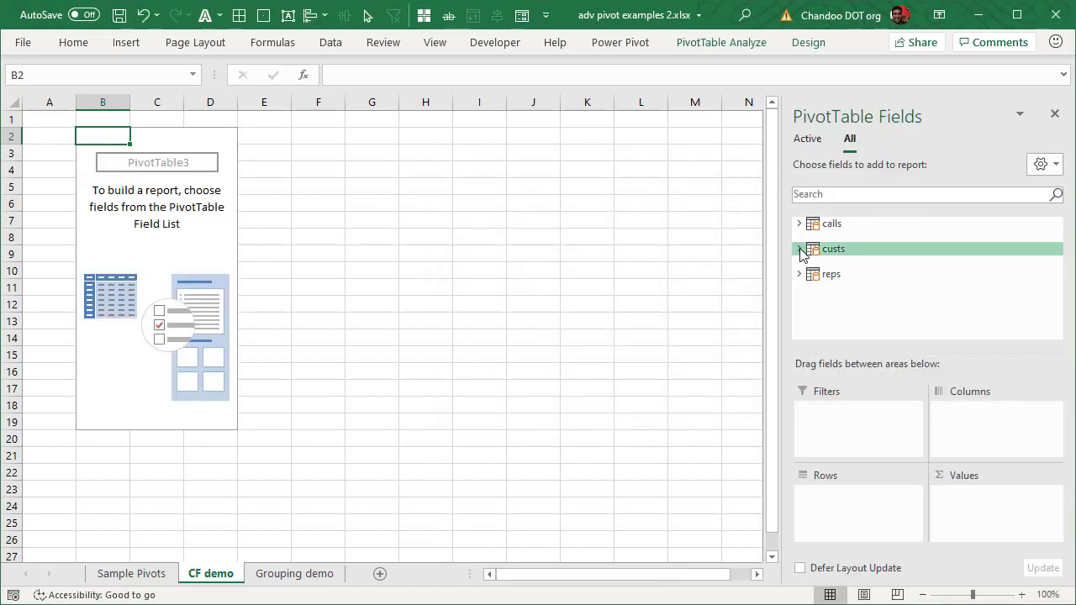
Add Department and Rep from the reps table as the pivot's row fields, with Rep nested under Department.
{"action": "left_click", "coordinate": [799, 249]}
{"action": "left_click", "coordinate": [799, 243]}
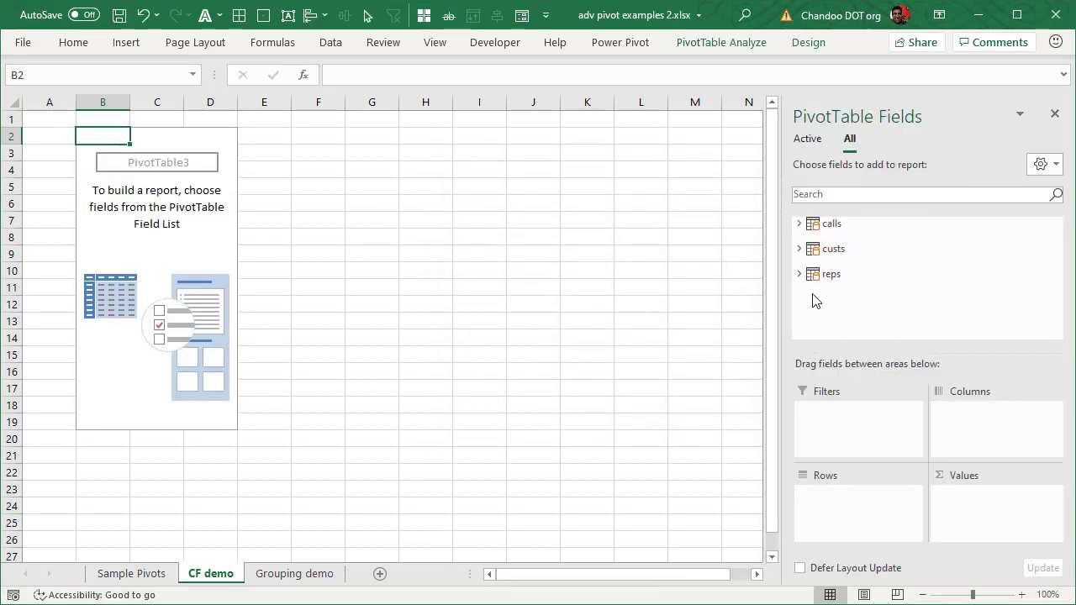
{"action": "left_click", "coordinate": [799, 274]}
{"action": "left_click_drag", "start_coordinate": [855, 306], "coordinate": [874, 520]}
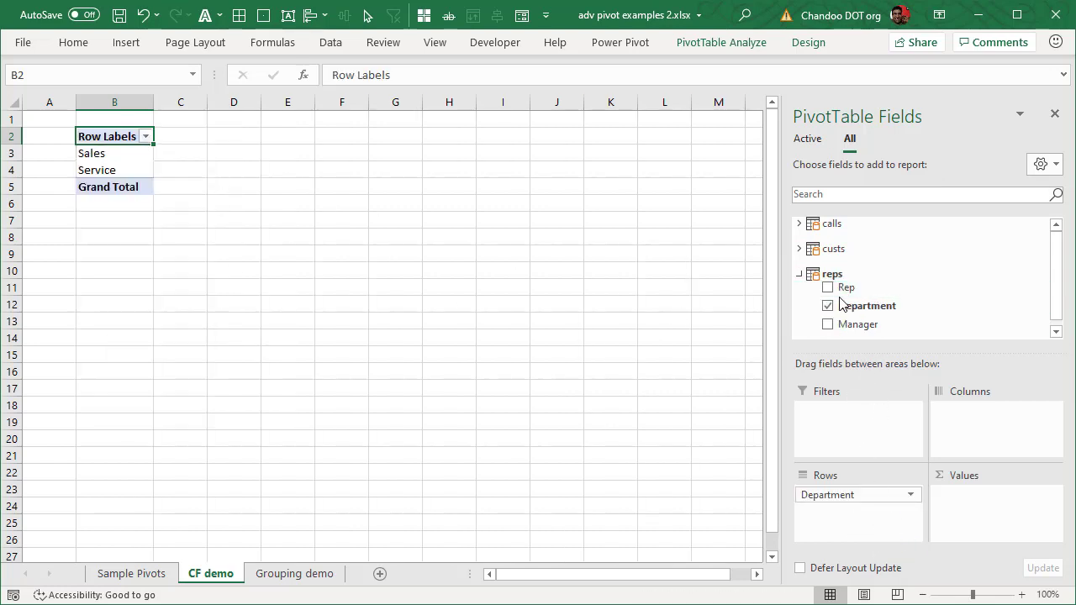
{"action": "left_click_drag", "start_coordinate": [844, 288], "coordinate": [860, 525]}
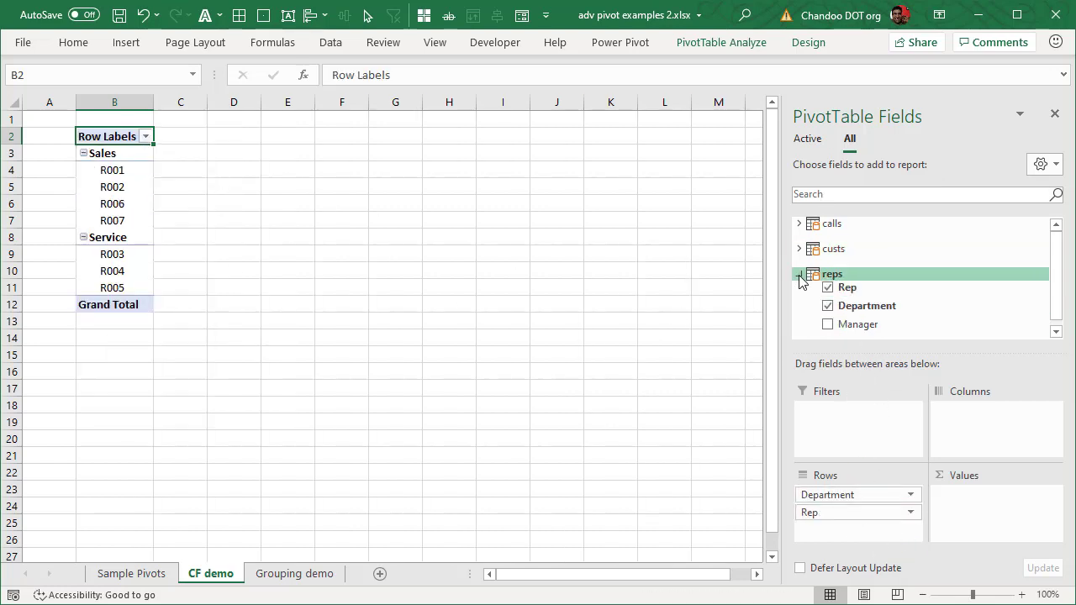
Add the Count of Calls and Amount per call measures from the calls table to the pivot's values.
{"action": "left_click", "coordinate": [799, 274]}
{"action": "left_click", "coordinate": [799, 224]}
{"action": "scroll", "coordinate": [886, 273], "scroll_direction": "down", "scroll_amount": 4}
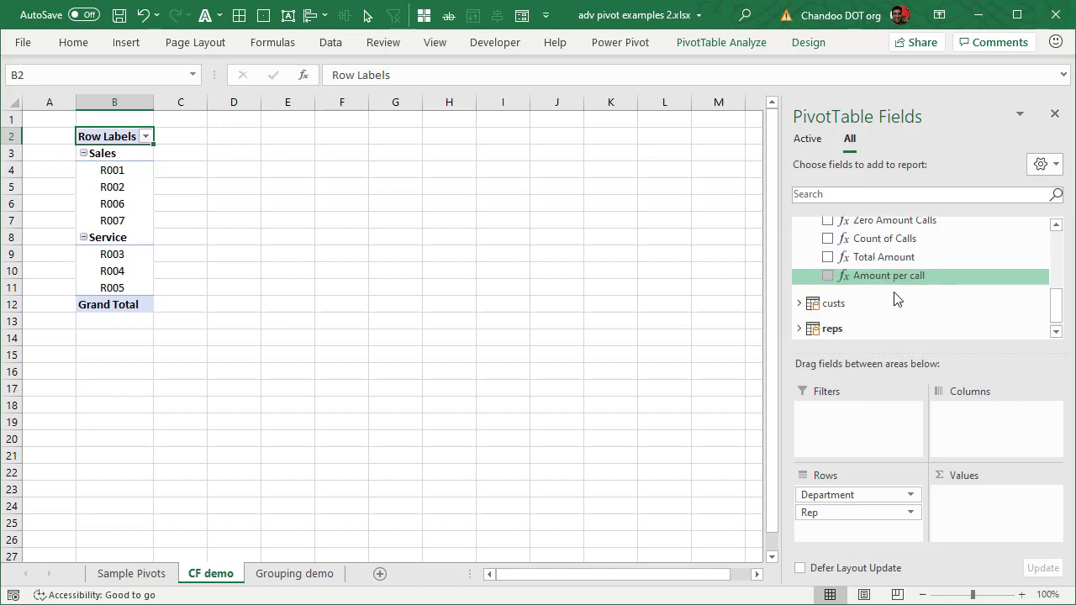
{"action": "scroll", "coordinate": [915, 302], "scroll_direction": "up", "scroll_amount": 1}
{"action": "left_click_drag", "start_coordinate": [889, 279], "coordinate": [1004, 524]}
{"action": "left_click_drag", "start_coordinate": [846, 318], "coordinate": [1025, 524]}
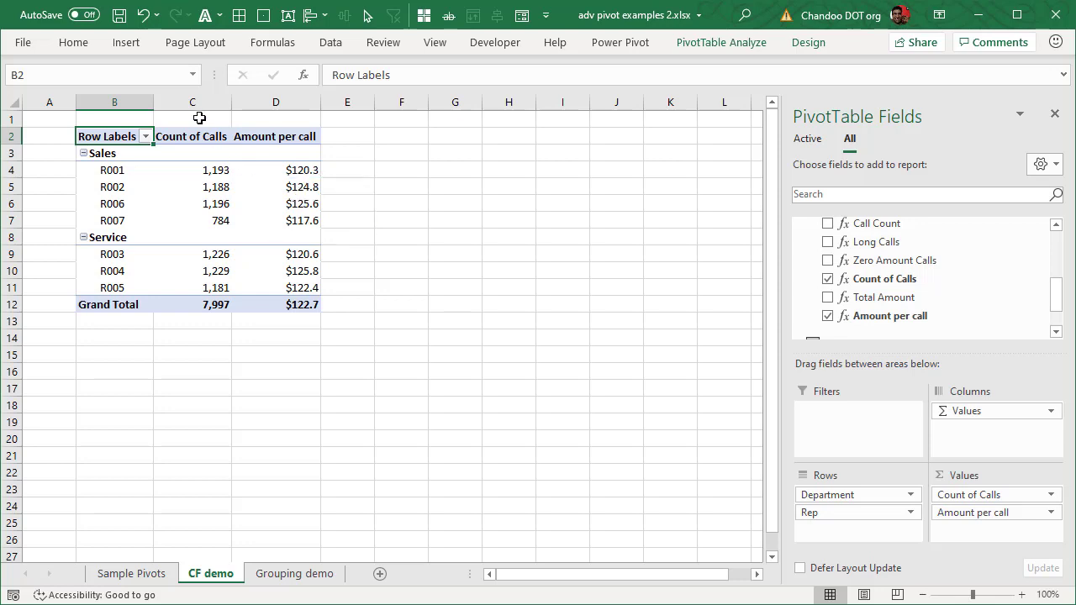
Move the pivot's Values field from columns to rows below Rep, and widen column B.
{"action": "left_click", "coordinate": [210, 171]}
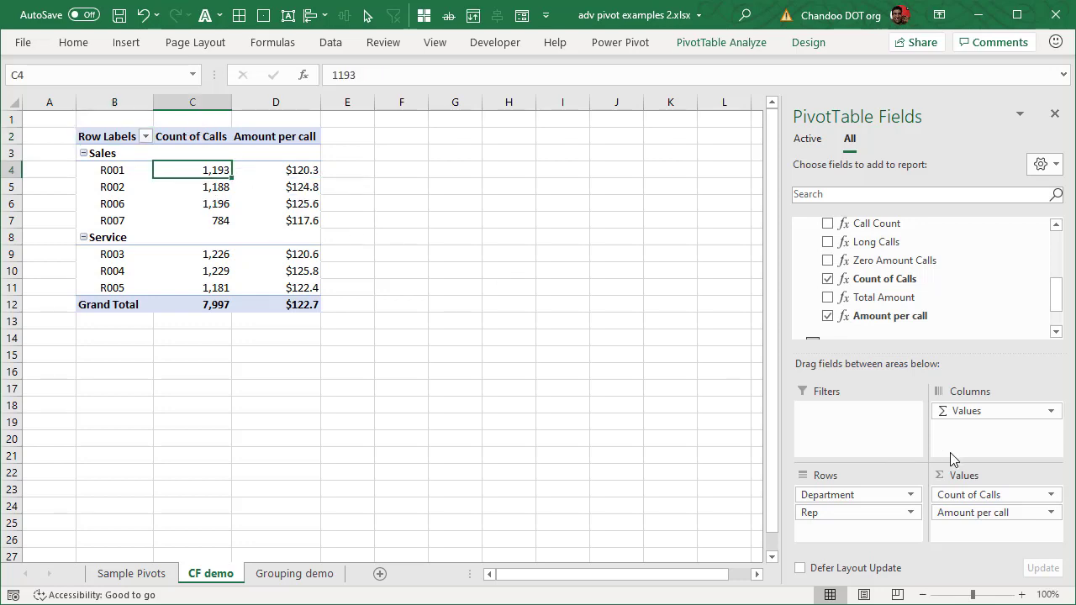
{"action": "left_click_drag", "start_coordinate": [977, 411], "coordinate": [882, 530]}
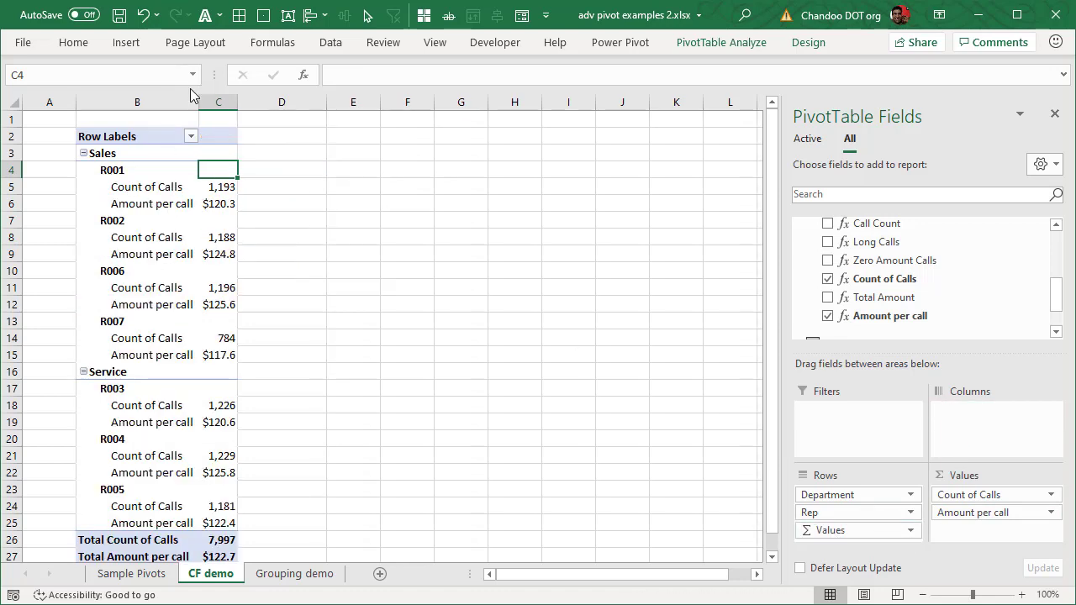
{"action": "left_click_drag", "start_coordinate": [198, 102], "coordinate": [218, 101]}
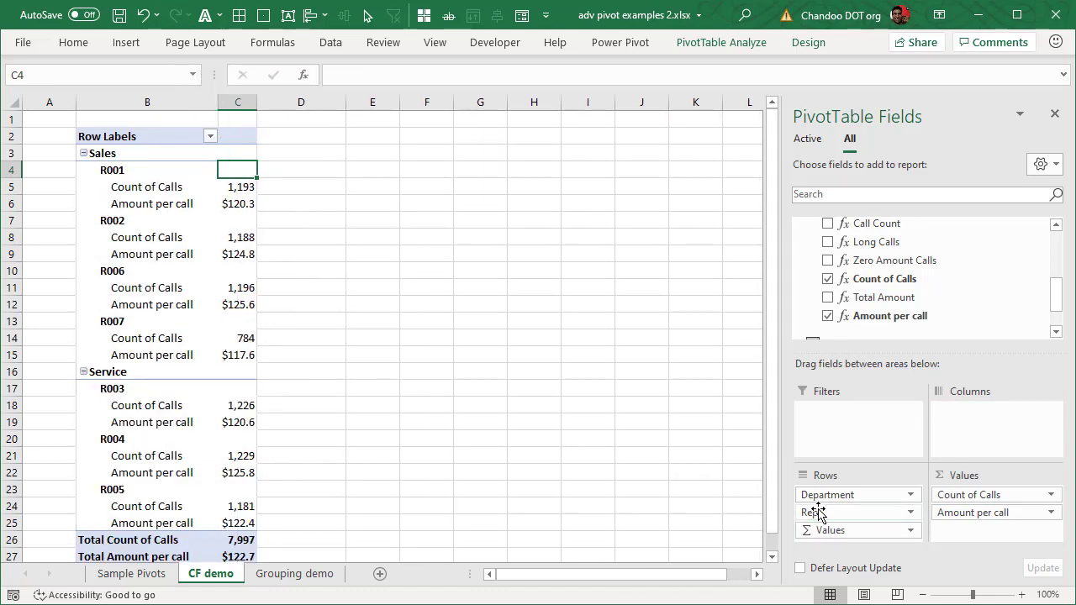
Try Department as the pivot's column field, return it above Rep in the rows, and widen column B again.
{"action": "left_click_drag", "start_coordinate": [832, 496], "coordinate": [1000, 446]}
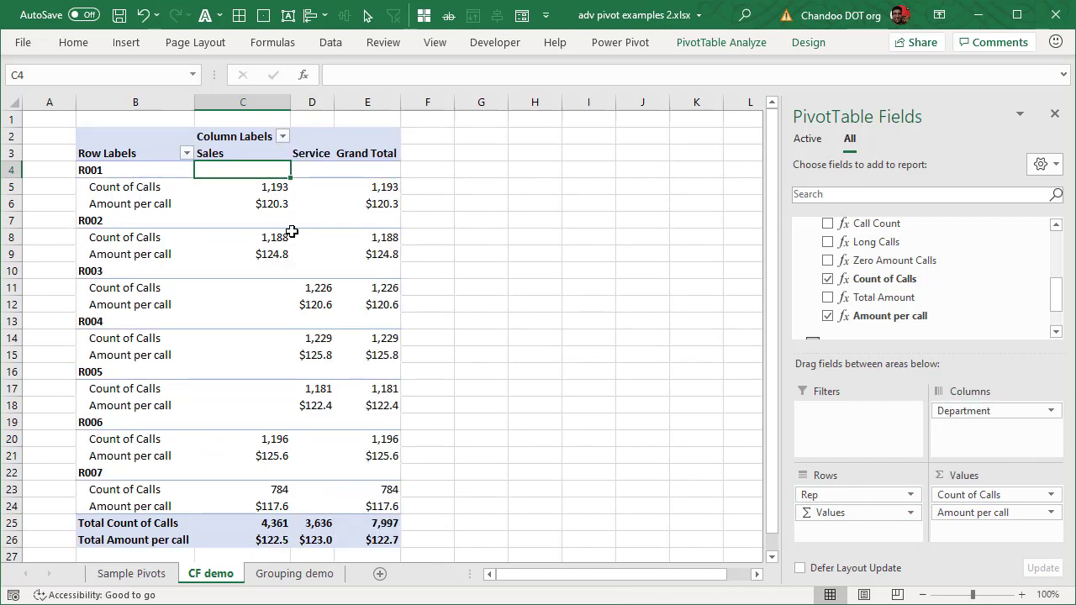
{"action": "left_click_drag", "start_coordinate": [977, 410], "coordinate": [827, 492]}
{"action": "left_click_drag", "start_coordinate": [201, 95], "coordinate": [220, 99]}
{"action": "scroll", "coordinate": [327, 275], "scroll_direction": "down", "scroll_amount": 3}
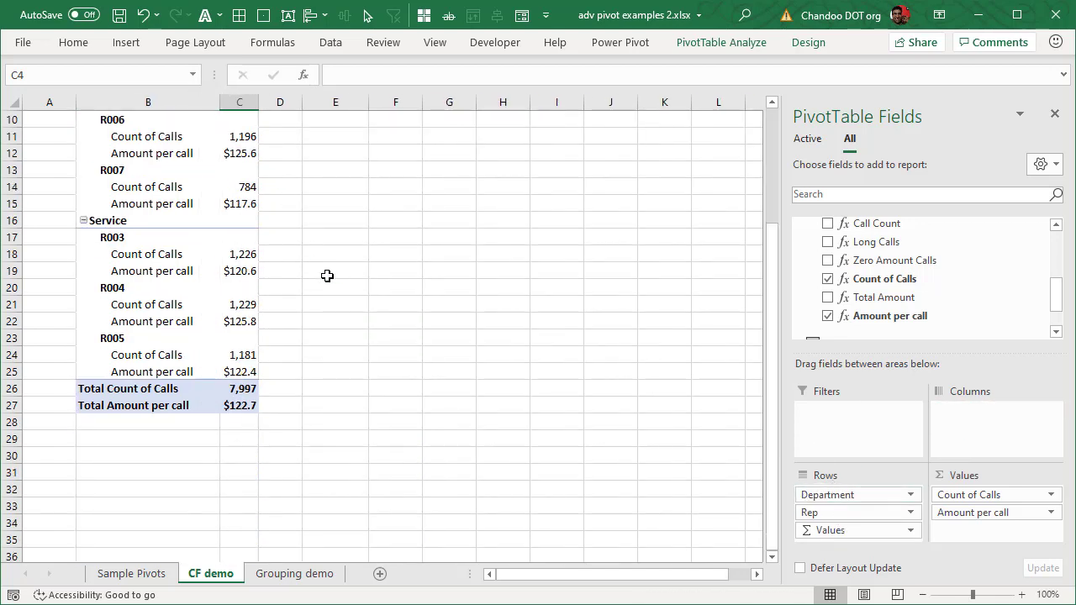
{"action": "scroll", "coordinate": [327, 275], "scroll_direction": "up", "scroll_amount": 3}
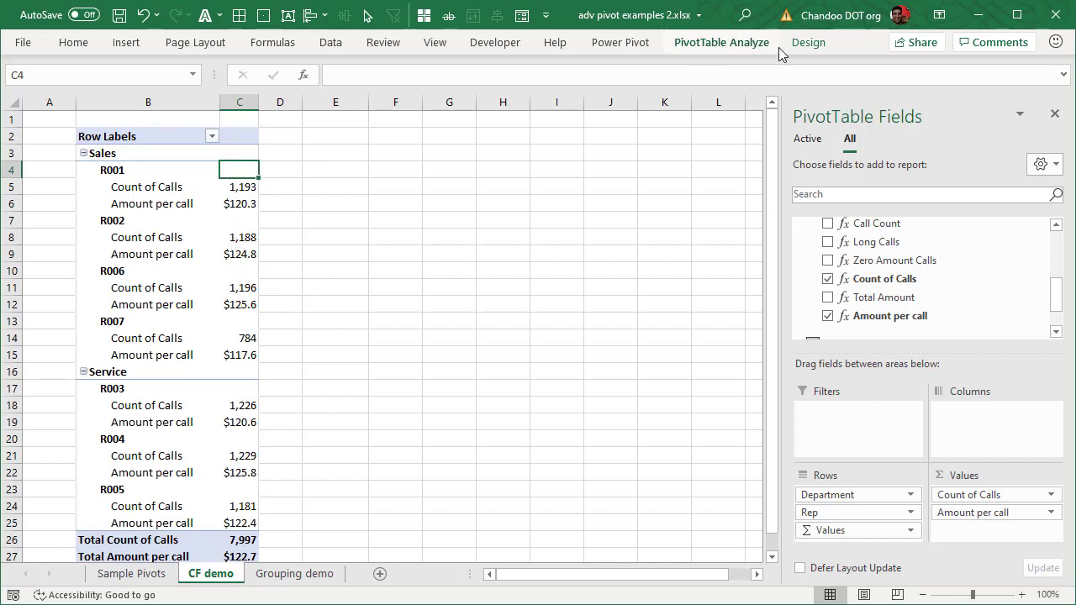
Show the pivot in tabular form with all item labels repeated.
{"action": "left_click", "coordinate": [805, 43]}
{"action": "left_click", "coordinate": [124, 99]}
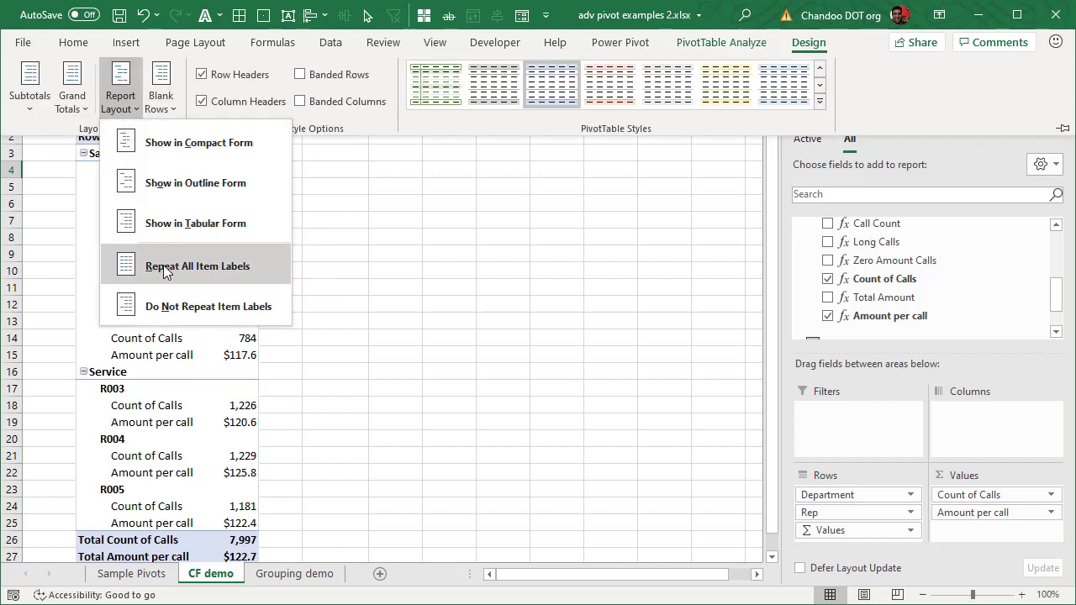
{"action": "left_click", "coordinate": [152, 222]}
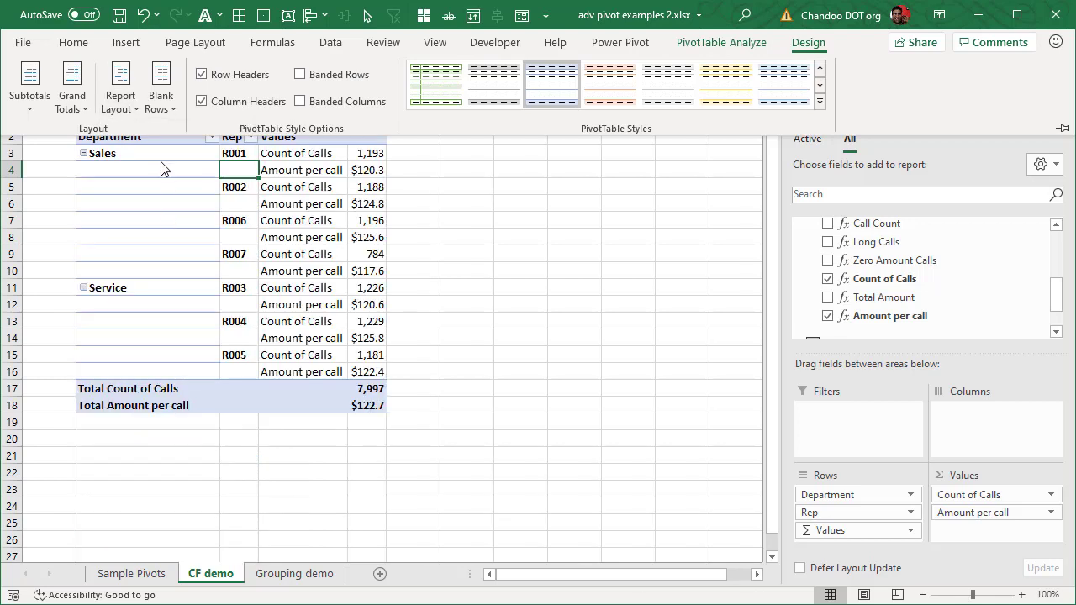
{"action": "left_click", "coordinate": [120, 102]}
{"action": "left_click", "coordinate": [132, 266]}
Turn off the pivot's grand totals for rows and columns, and hide its subtotals.
{"action": "left_click", "coordinate": [73, 97]}
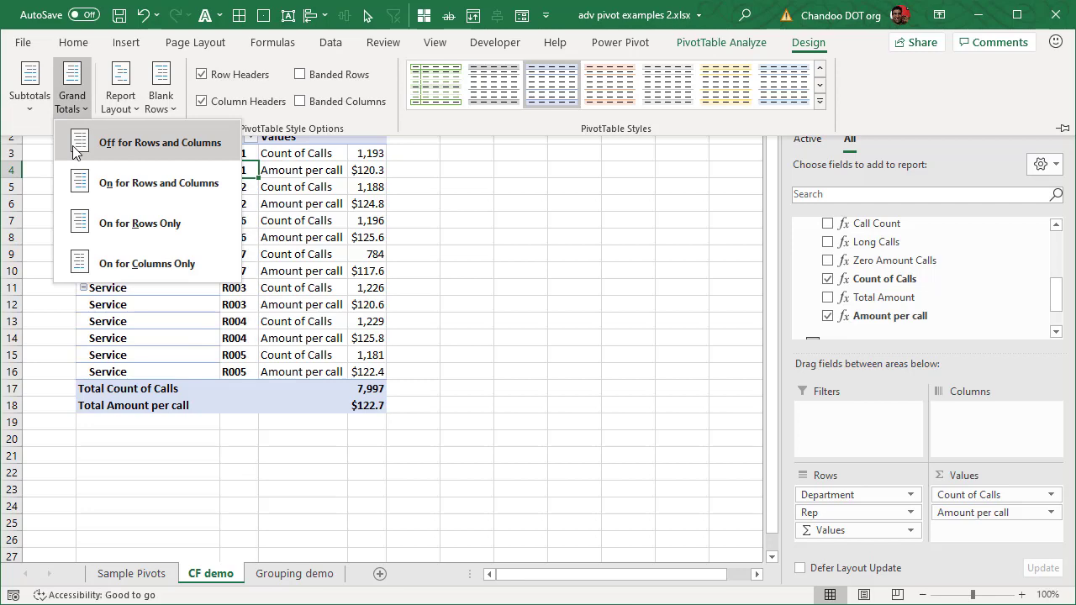
{"action": "left_click", "coordinate": [73, 144]}
{"action": "left_click", "coordinate": [40, 108]}
{"action": "left_click", "coordinate": [37, 144]}
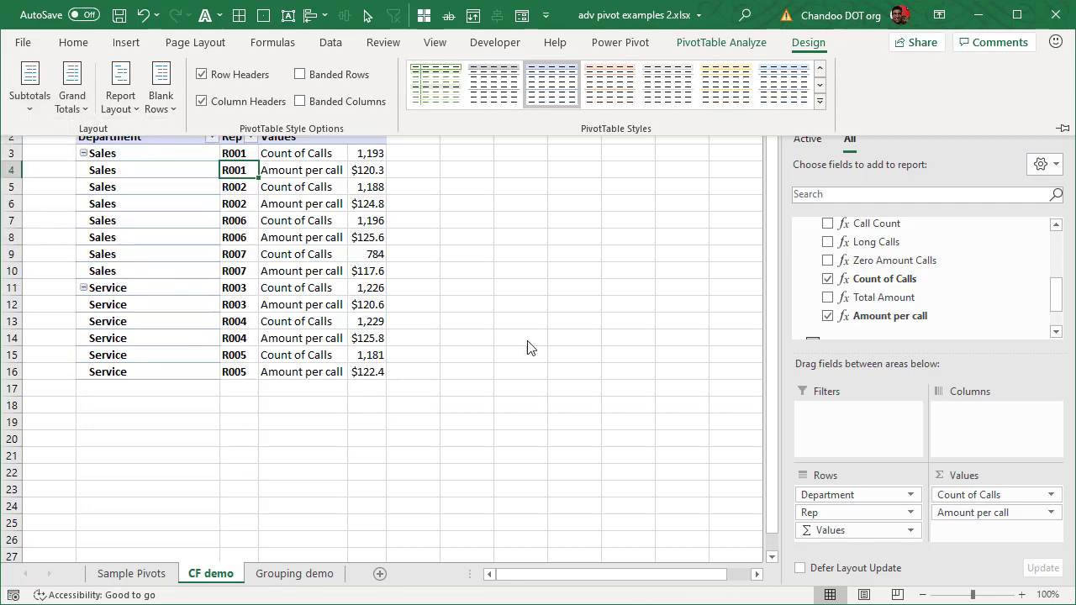
{"action": "left_click", "coordinate": [531, 342]}
{"action": "left_click", "coordinate": [338, 215]}
{"action": "scroll", "coordinate": [409, 216], "scroll_direction": "down", "scroll_amount": 4}
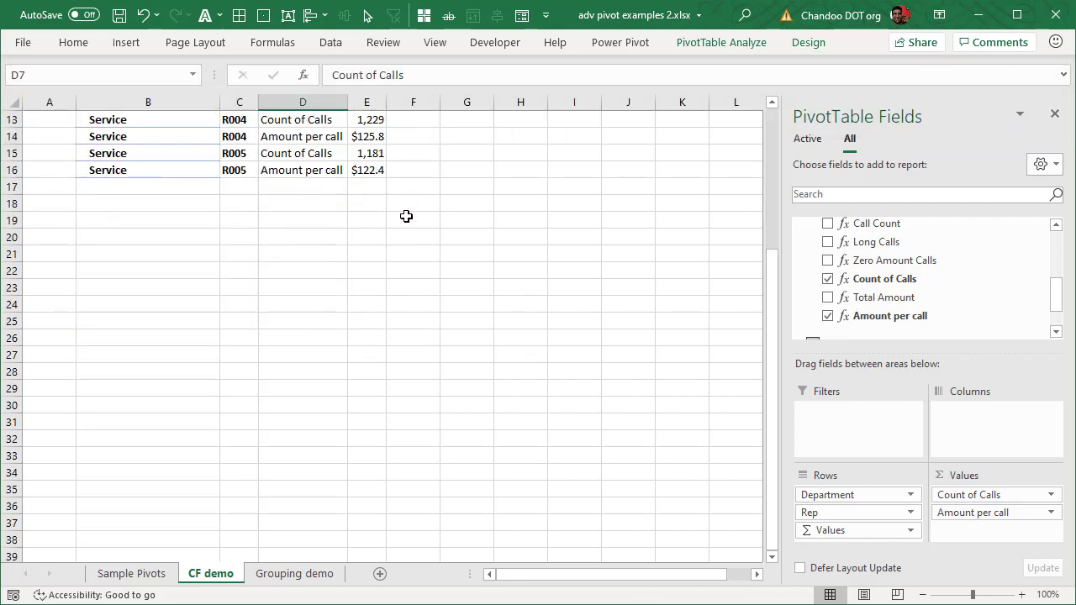
{"action": "scroll", "coordinate": [405, 214], "scroll_direction": "up", "scroll_amount": 4}
Widen column E and give R001's Amount per call value in E4 an orange solid-fill data bar.
{"action": "left_click", "coordinate": [371, 168]}
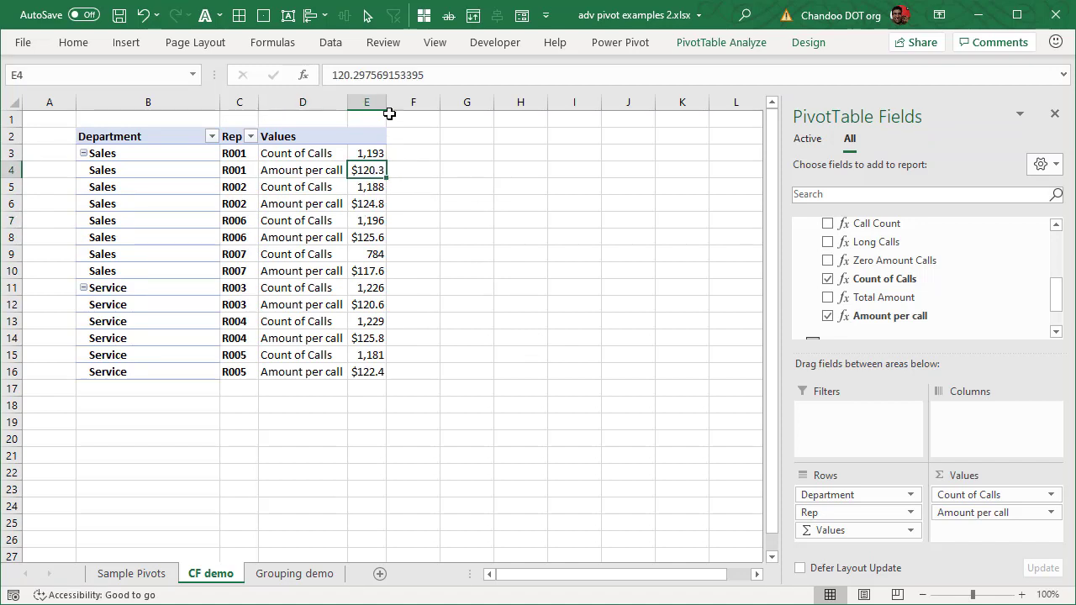
{"action": "left_click_drag", "start_coordinate": [386, 102], "coordinate": [424, 102]}
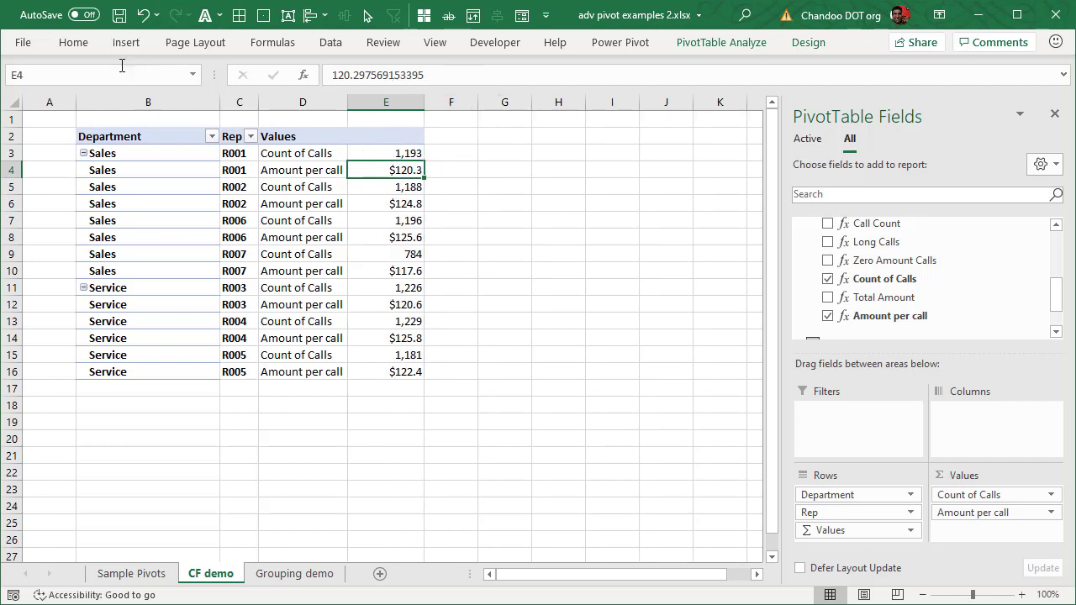
{"action": "left_click", "coordinate": [81, 50]}
{"action": "left_click", "coordinate": [590, 99]}
{"action": "mouse_move", "coordinate": [658, 227]}
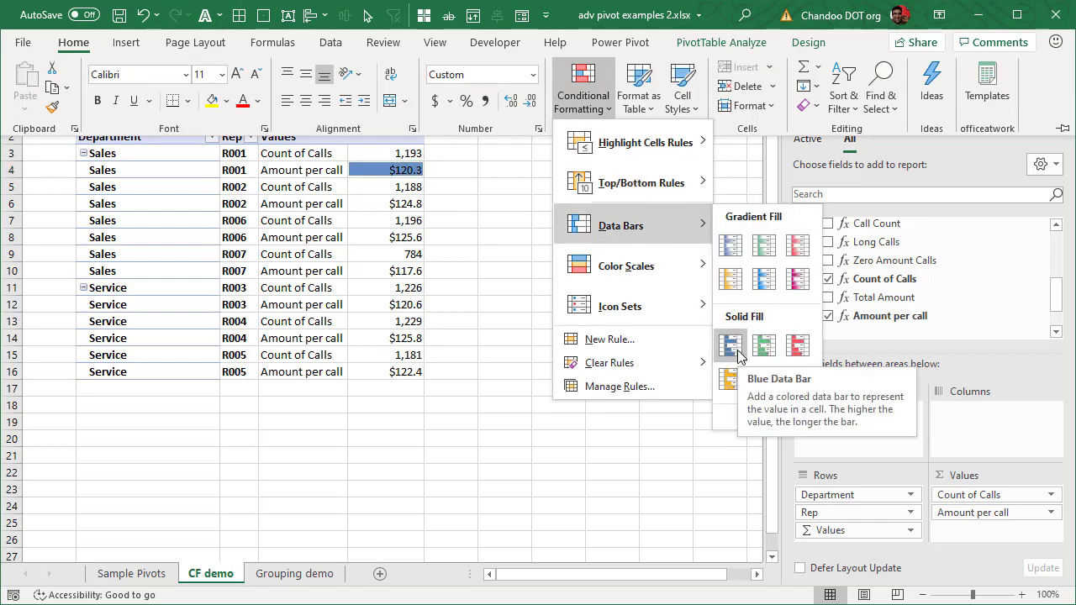
{"action": "left_click", "coordinate": [729, 380]}
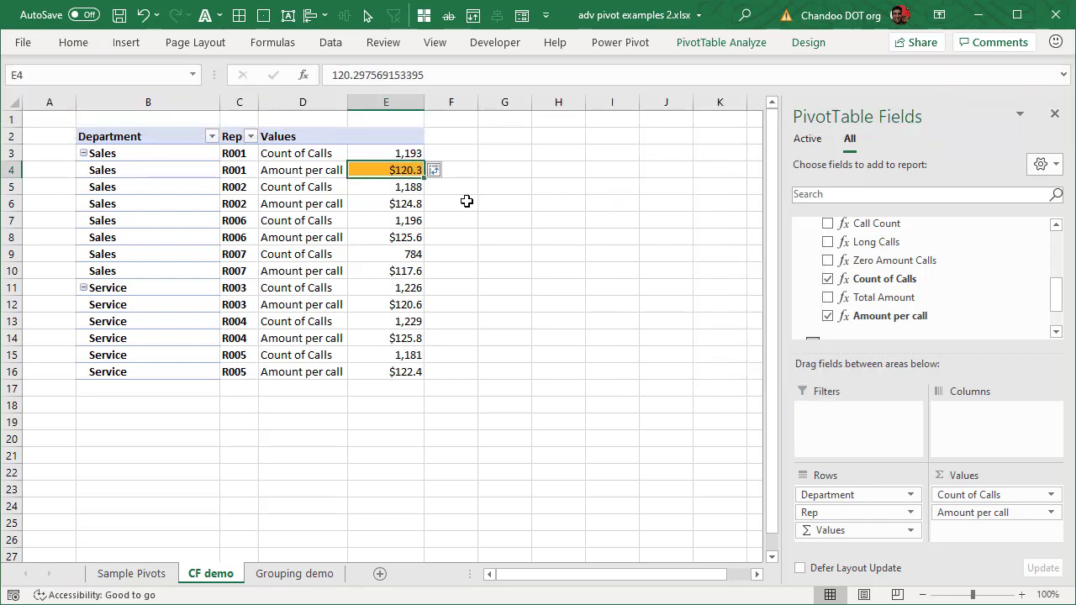
Extend the data bar rule to all cells showing "Amount per call" values for "Rep".
{"action": "left_click", "coordinate": [435, 169]}
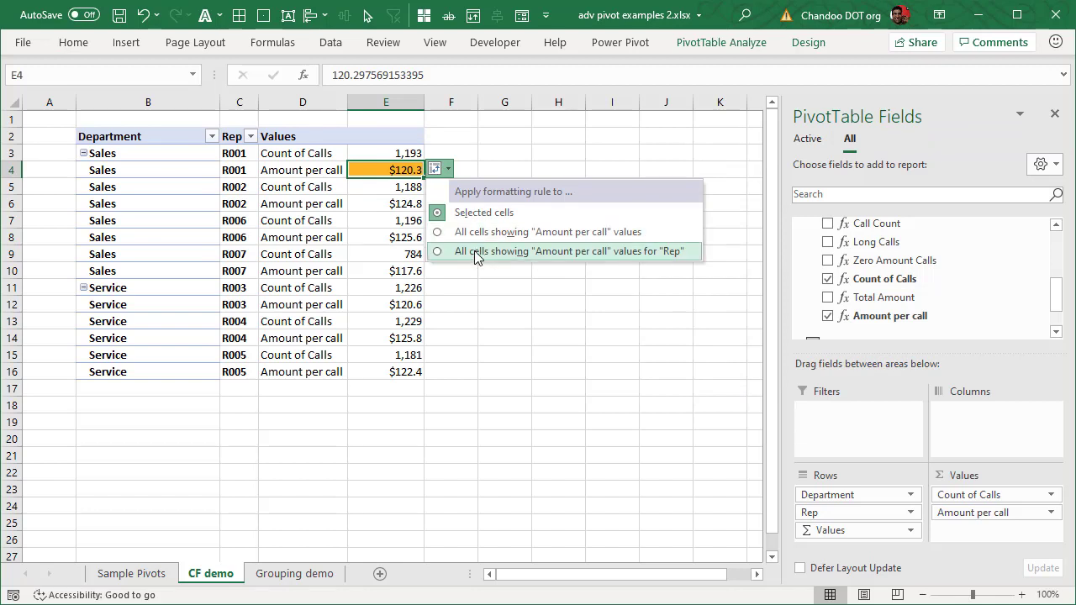
{"action": "left_click", "coordinate": [474, 250]}
{"action": "left_click", "coordinate": [545, 238]}
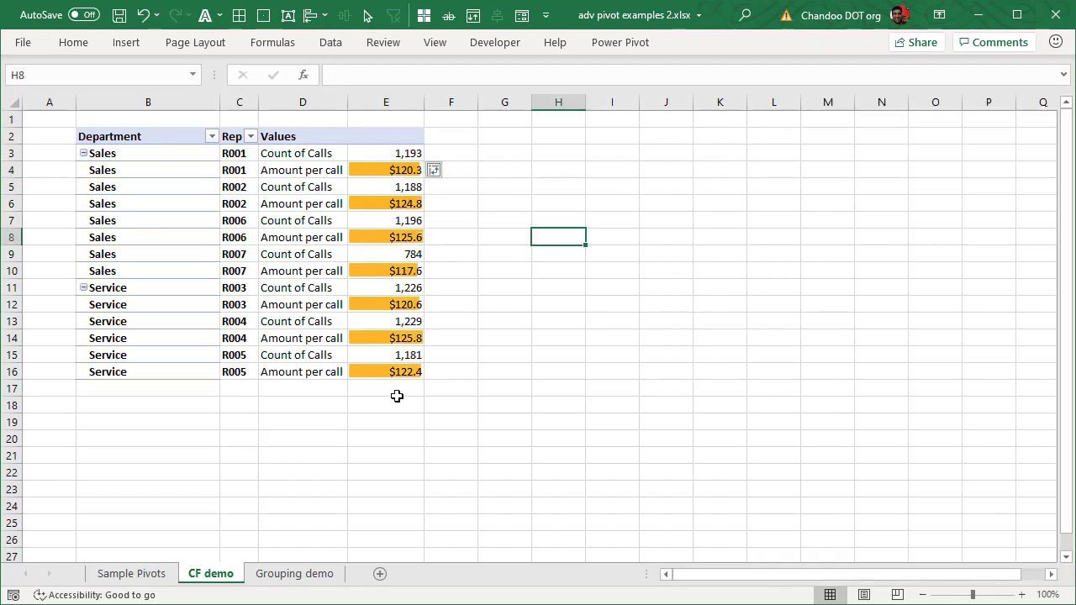
Add a slicer for the Education field of the custs table and move it clear of the pivot.
{"action": "left_click", "coordinate": [310, 254]}
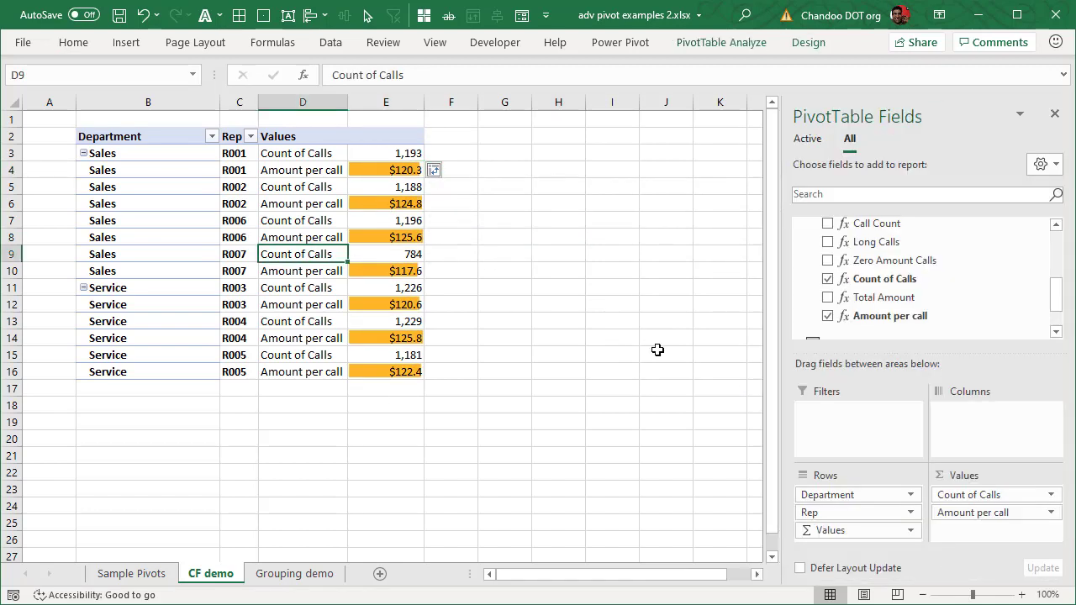
{"action": "scroll", "coordinate": [858, 294], "scroll_direction": "up", "scroll_amount": 5}
{"action": "left_click", "coordinate": [799, 225]}
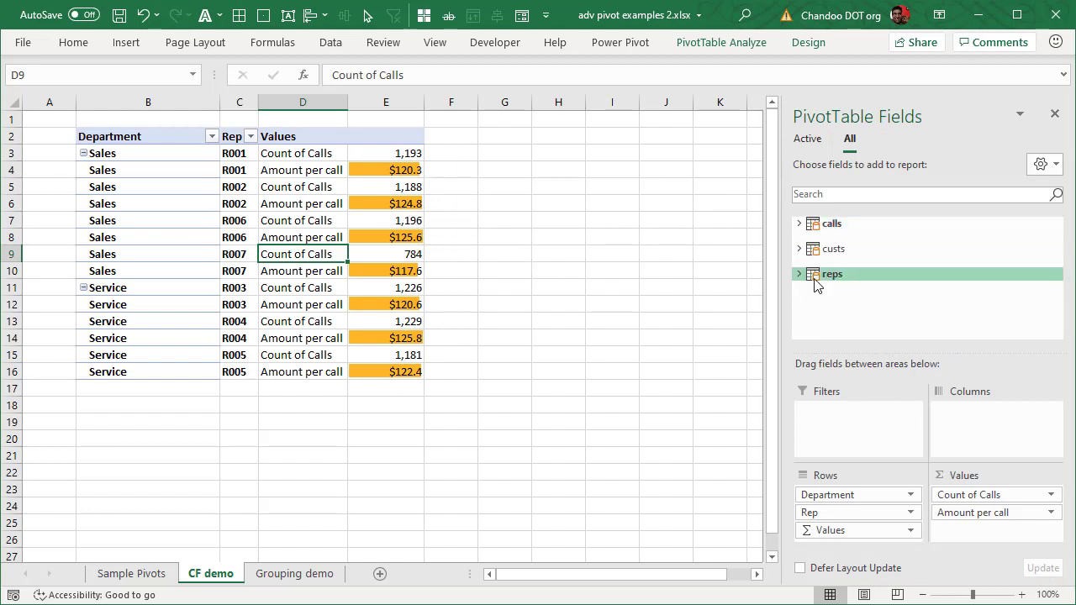
{"action": "left_click", "coordinate": [799, 249]}
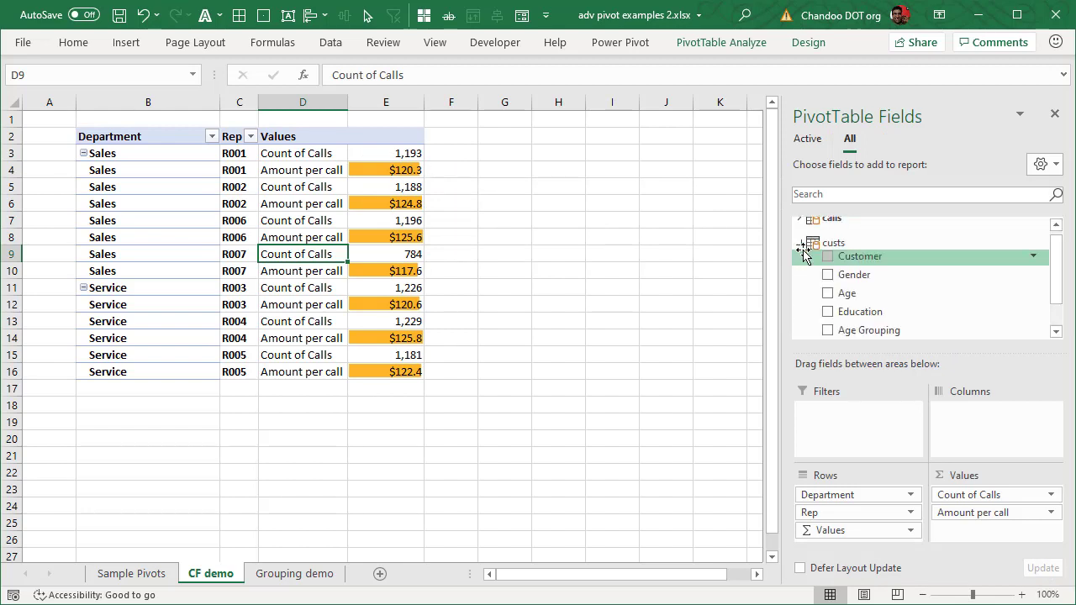
{"action": "right_click", "coordinate": [877, 317]}
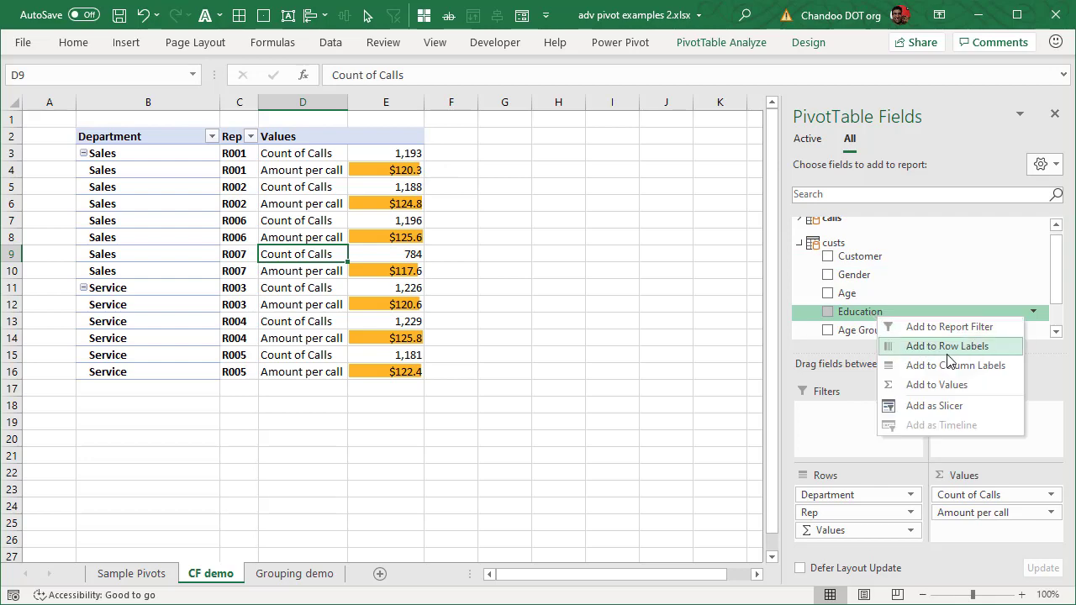
{"action": "left_click", "coordinate": [947, 406]}
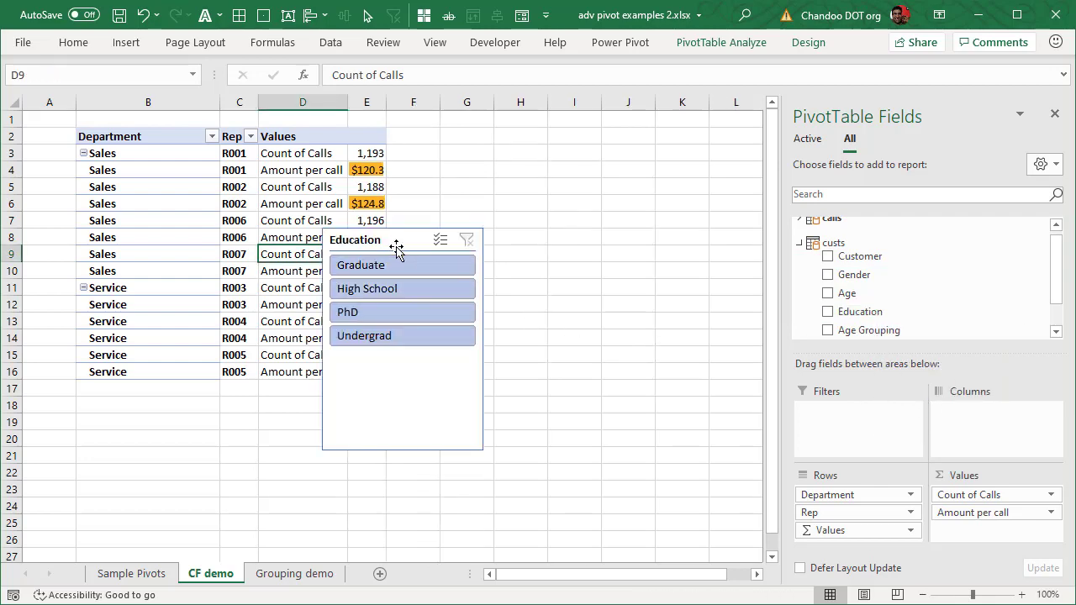
{"action": "left_click_drag", "start_coordinate": [392, 241], "coordinate": [708, 176]}
Turn off autofitting column widths on update in the pivot's options and widen column E to lengthen the data bars.
{"action": "left_click", "coordinate": [340, 192]}
{"action": "left_click", "coordinate": [720, 42]}
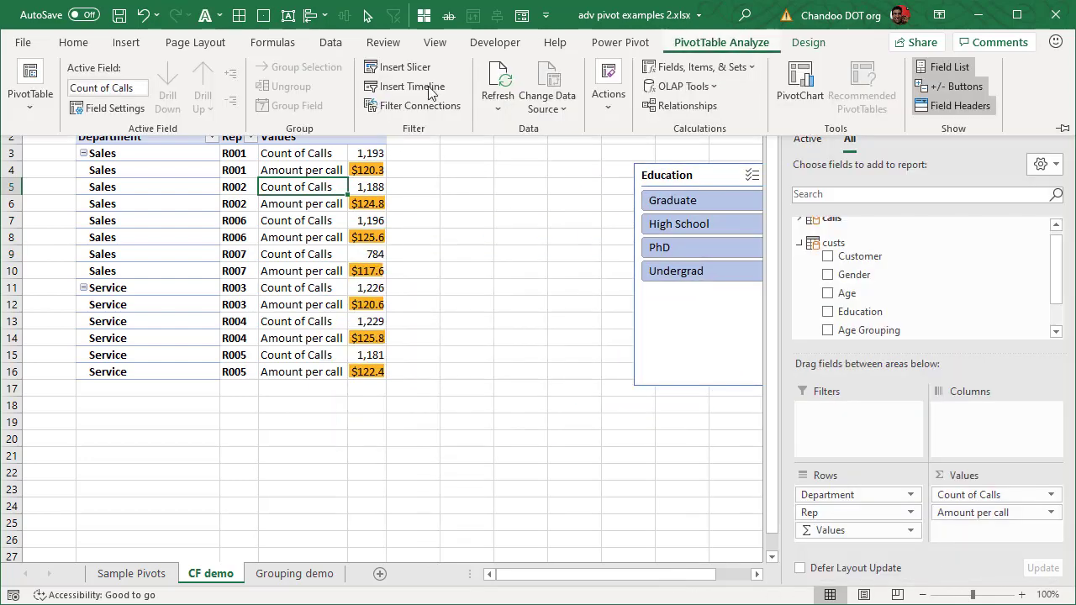
{"action": "left_click", "coordinate": [30, 85]}
{"action": "left_click", "coordinate": [38, 186]}
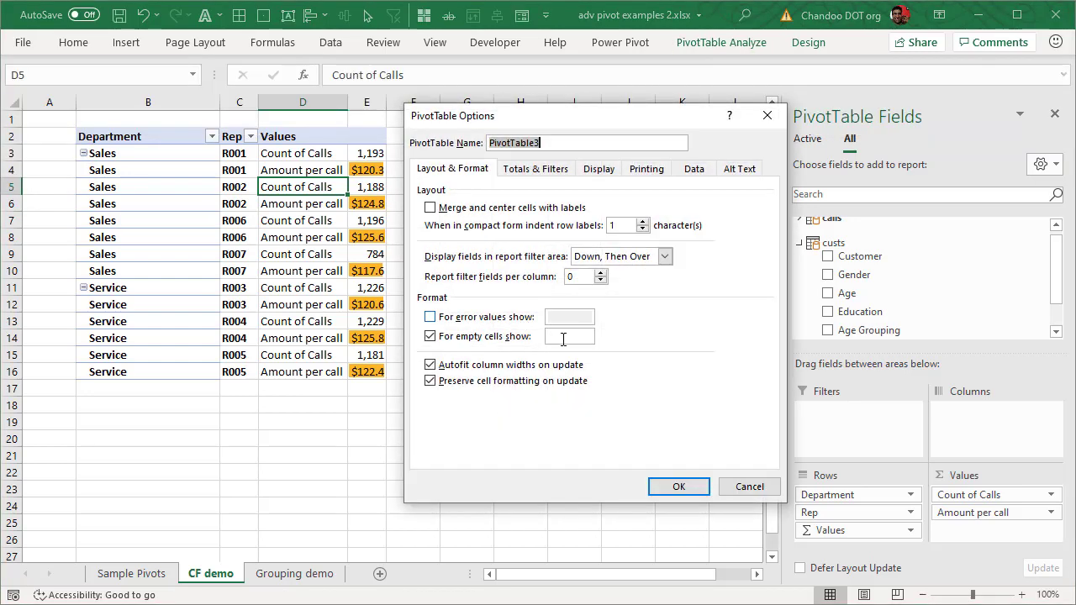
{"action": "left_click", "coordinate": [547, 368]}
{"action": "left_click", "coordinate": [679, 487]}
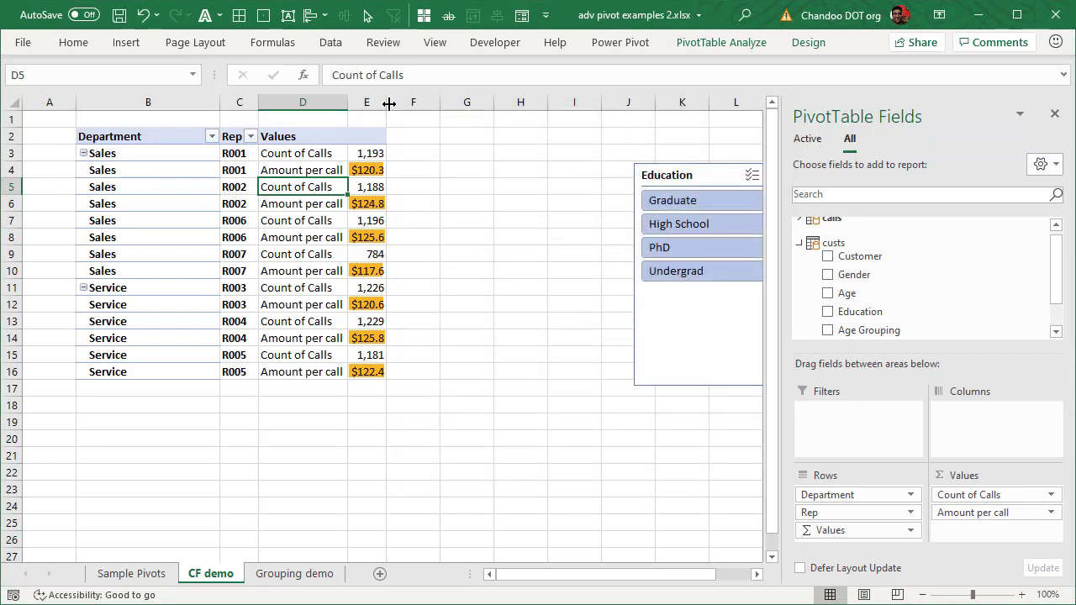
{"action": "left_click_drag", "start_coordinate": [386, 103], "coordinate": [445, 105]}
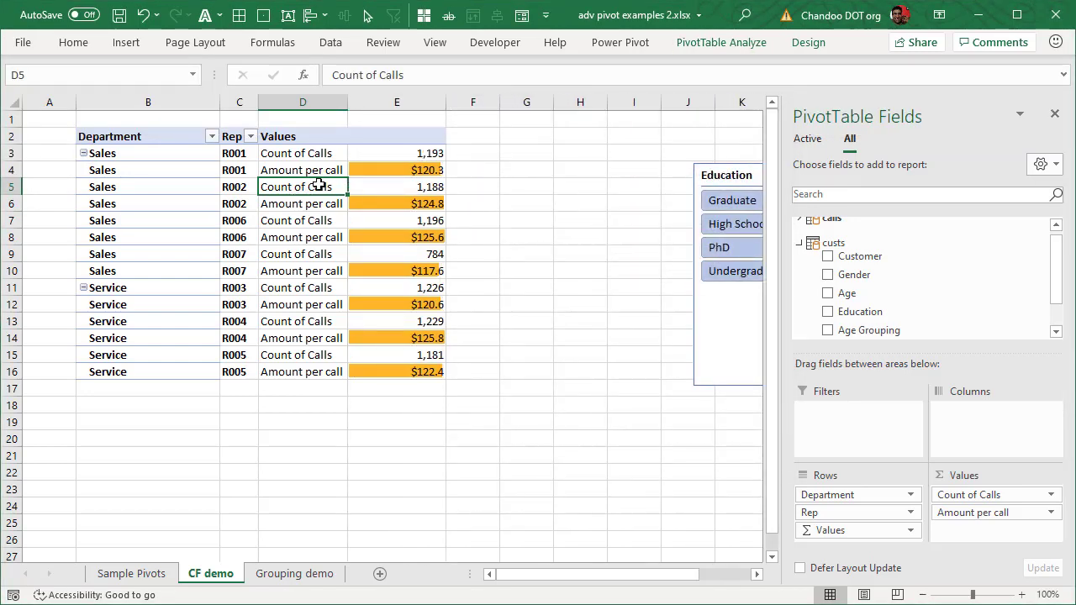
Move the Education slicer closer to the pivot, over columns H to J starting near row 2.
{"action": "left_click", "coordinate": [379, 166]}
{"action": "left_click_drag", "start_coordinate": [727, 172], "coordinate": [586, 173]}
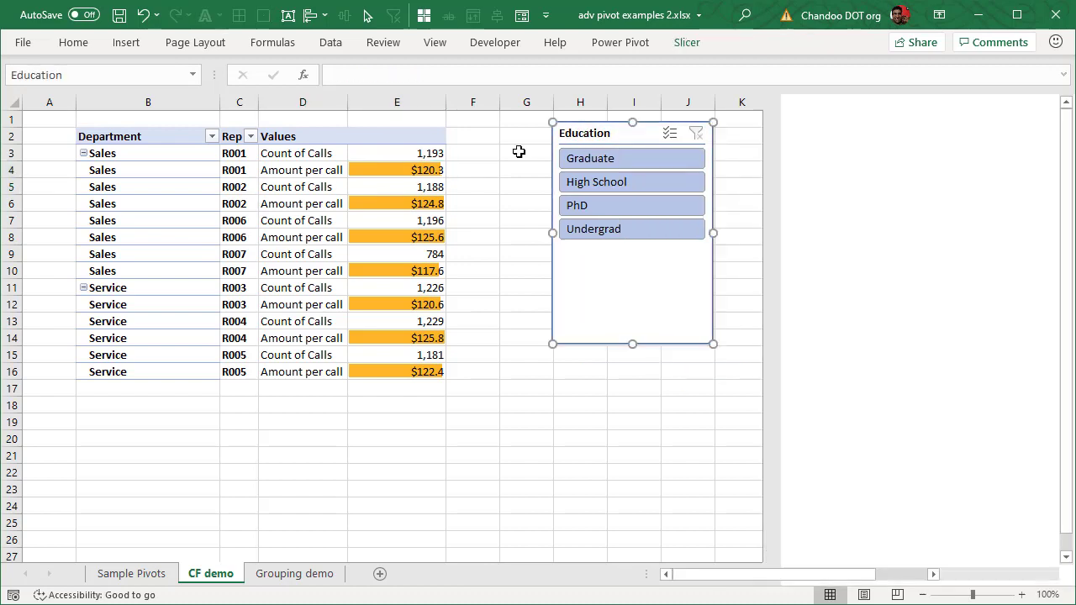
{"action": "left_click", "coordinate": [435, 151]}
{"action": "left_click", "coordinate": [429, 171]}
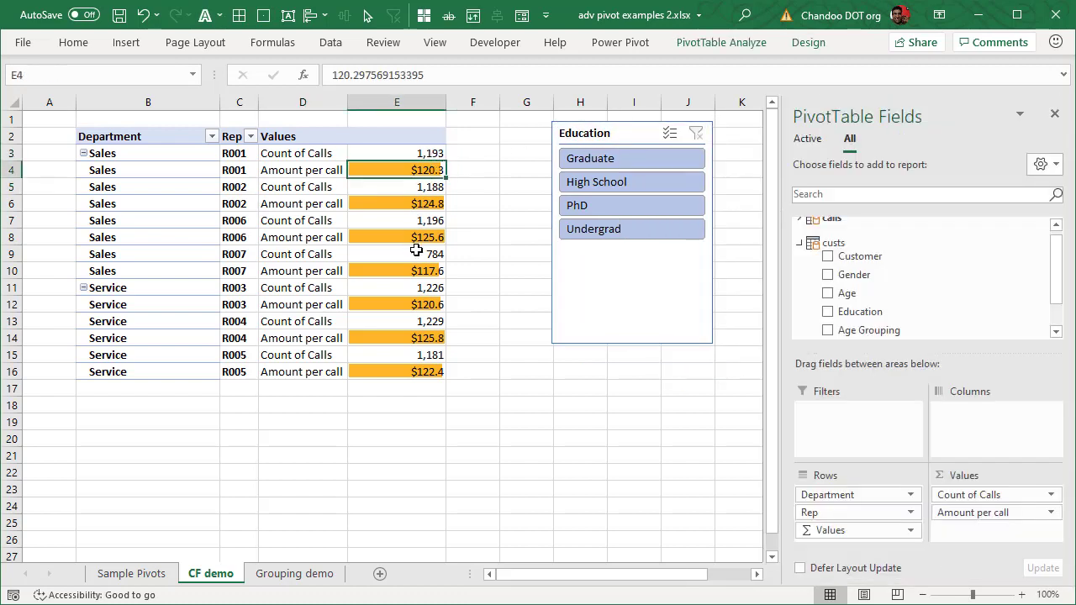
Filter the pivot by education through PhD and Undergrad, ending on High School.
{"action": "left_click", "coordinate": [616, 210]}
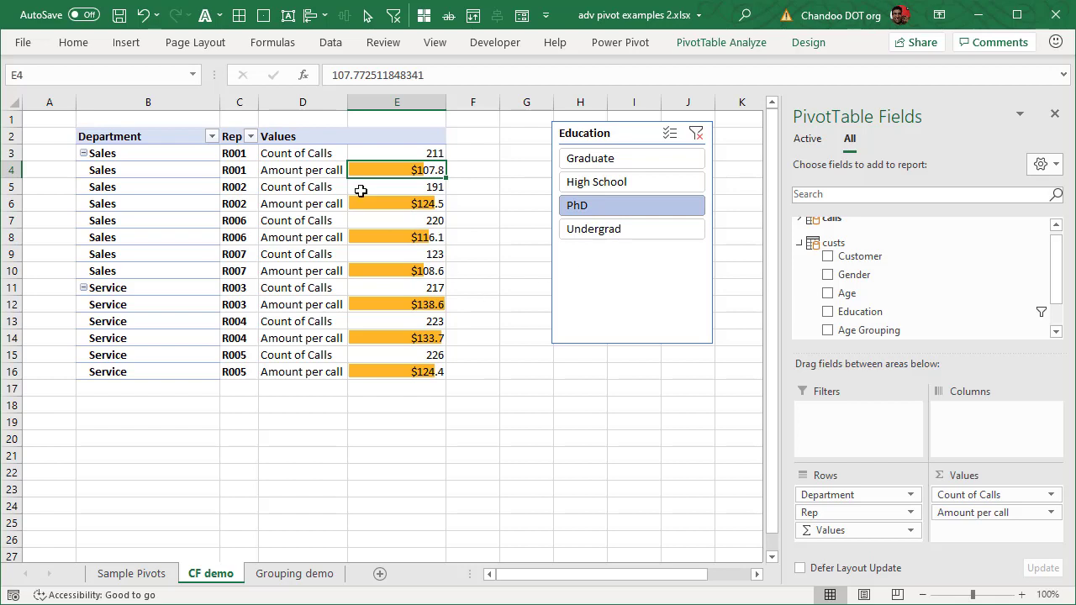
{"action": "left_click", "coordinate": [636, 230]}
{"action": "left_click", "coordinate": [648, 180]}
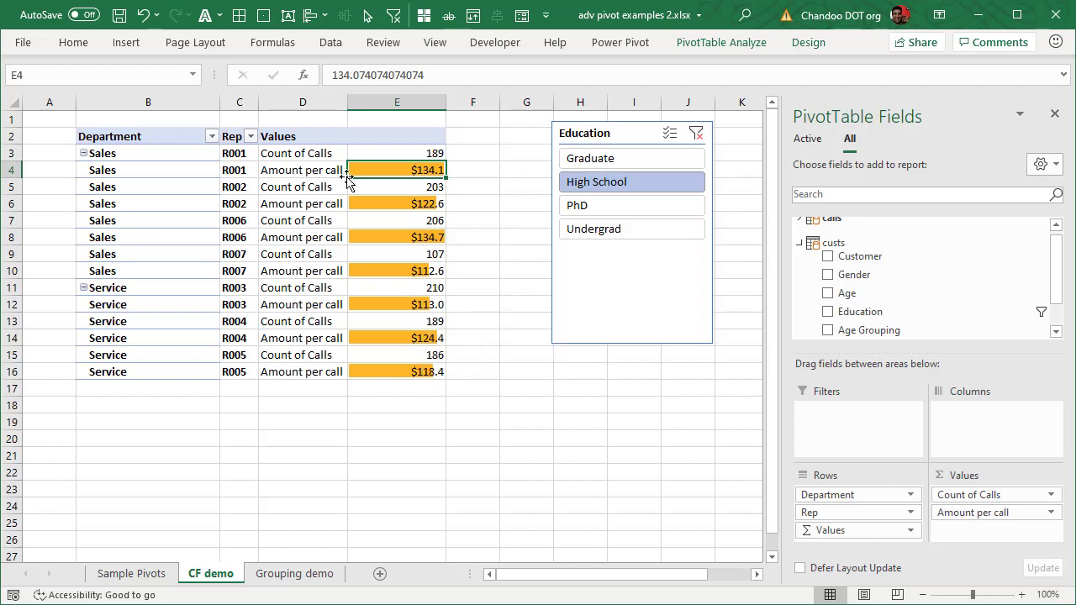
{"action": "left_click", "coordinate": [314, 157]}
{"action": "left_click", "coordinate": [292, 168]}
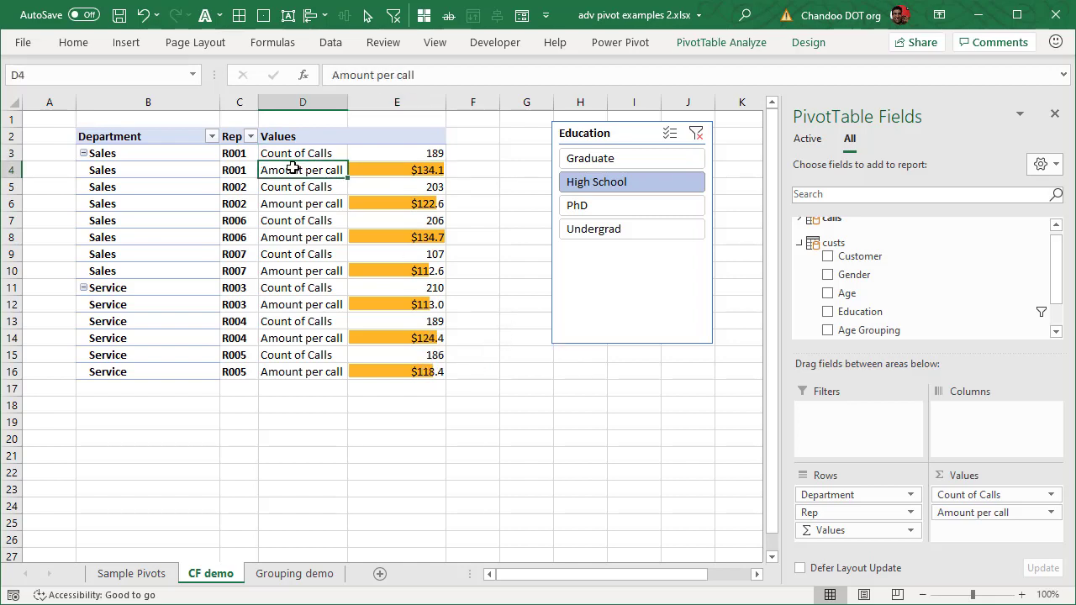
Edit the pivot's Amount per call data bar rule to show the bar only.
{"action": "left_click", "coordinate": [400, 183]}
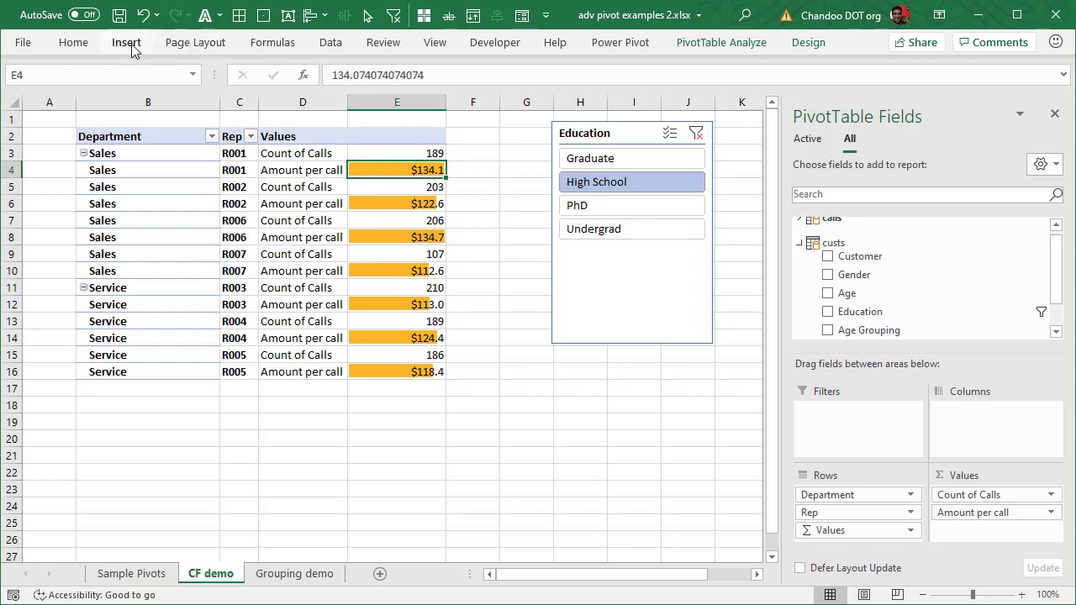
{"action": "left_click", "coordinate": [59, 44]}
{"action": "left_click", "coordinate": [581, 107]}
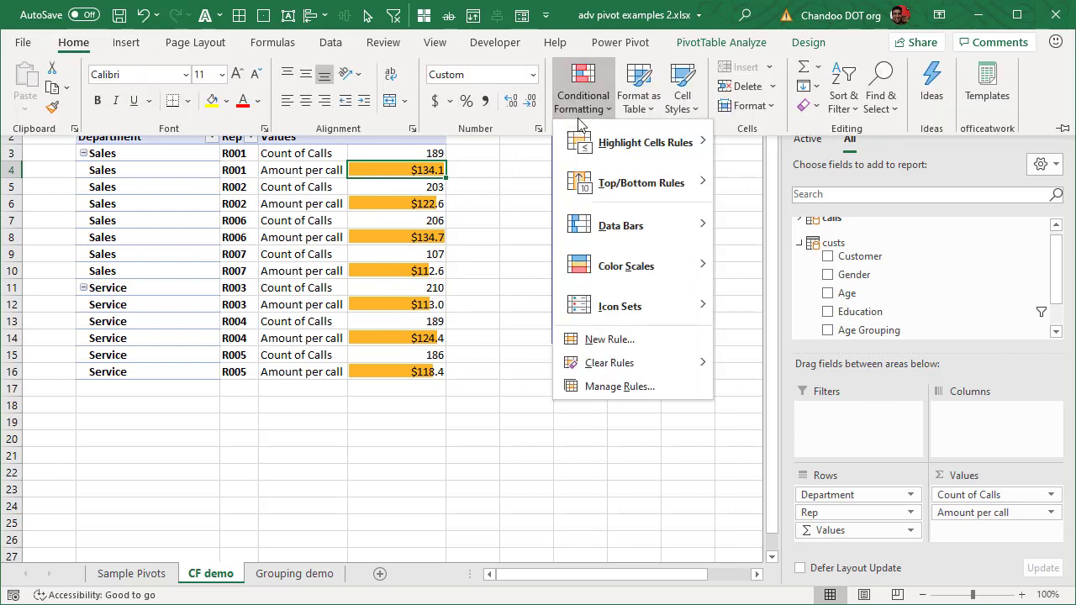
{"action": "left_click", "coordinate": [618, 386]}
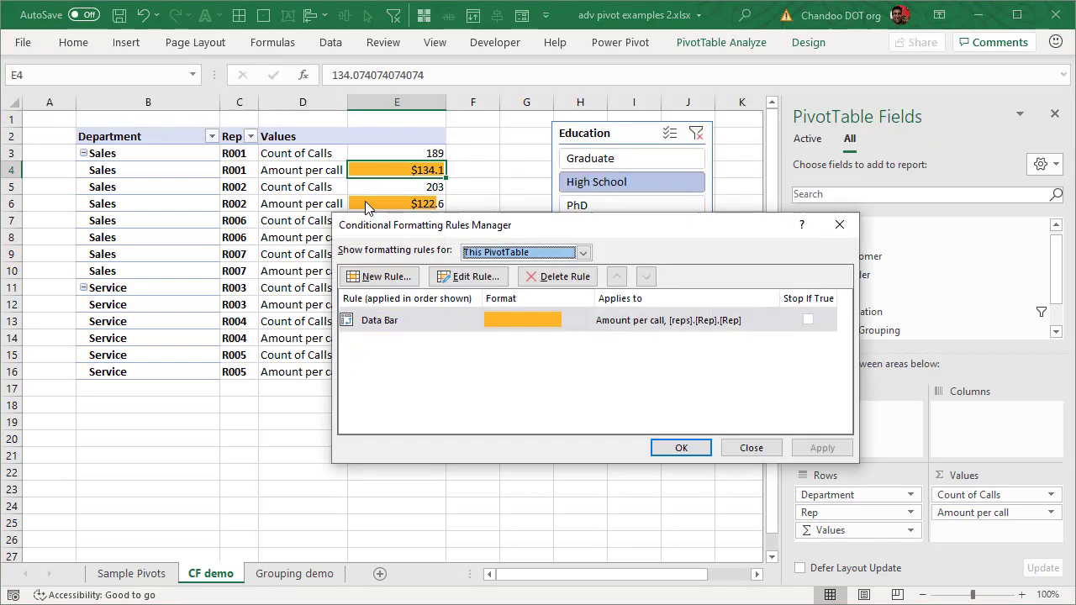
{"action": "double_click", "coordinate": [425, 328]}
{"action": "left_click", "coordinate": [658, 360]}
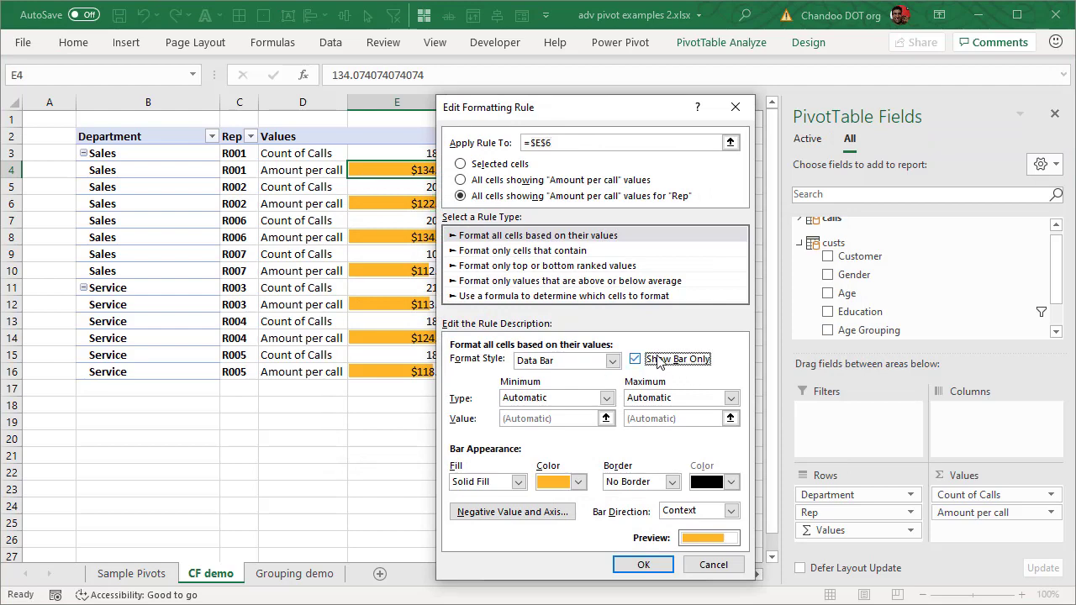
{"action": "left_click", "coordinate": [642, 564]}
{"action": "left_click", "coordinate": [695, 449]}
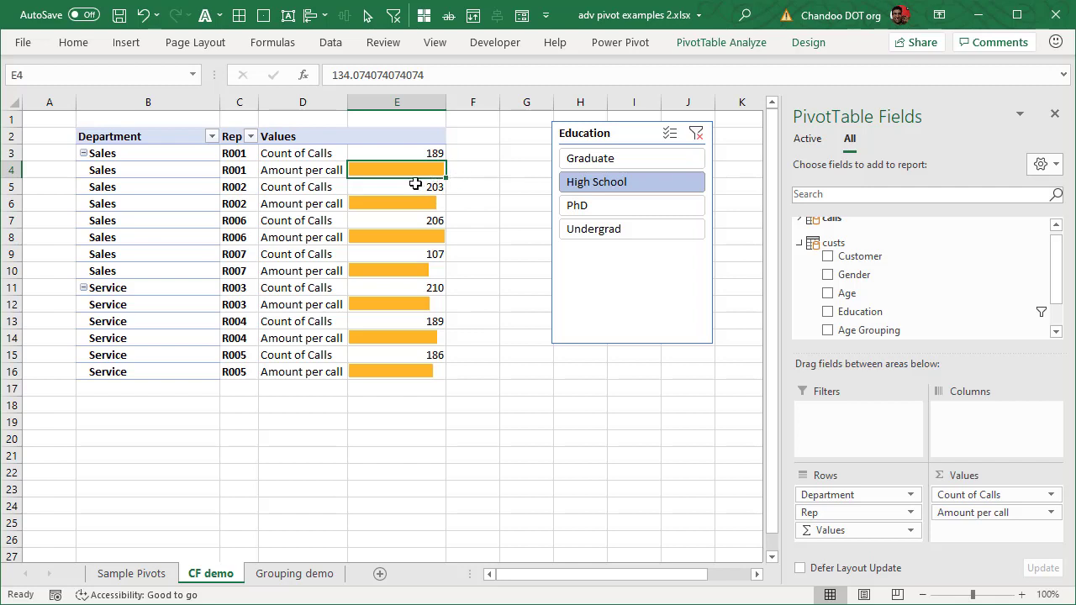
Shrink all Amount per call rows (4, 6, 8, 10, 12, 14 and 16) together to a thin row height.
{"action": "left_click", "coordinate": [13, 170]}
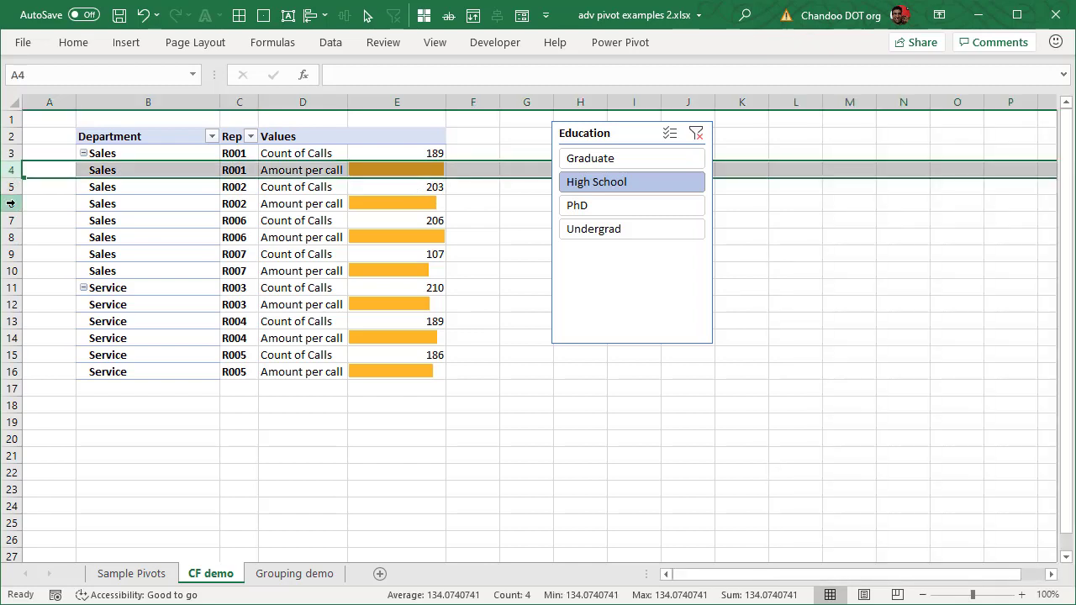
{"action": "left_click", "coordinate": [10, 203], "text": "ctrl"}
{"action": "left_click", "coordinate": [10, 237], "text": "ctrl"}
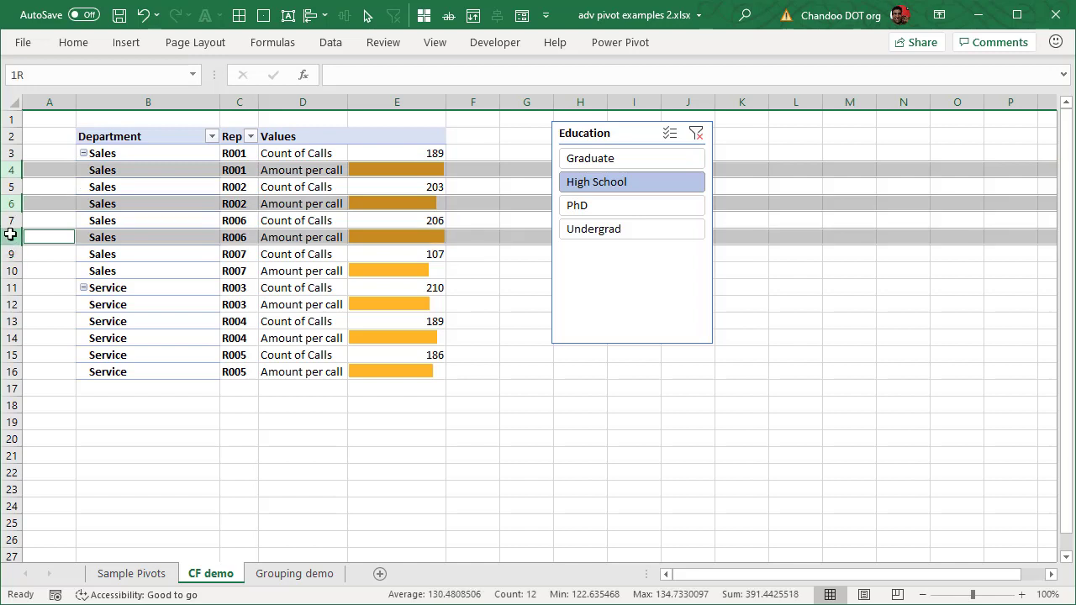
{"action": "left_click", "coordinate": [10, 270], "text": "ctrl"}
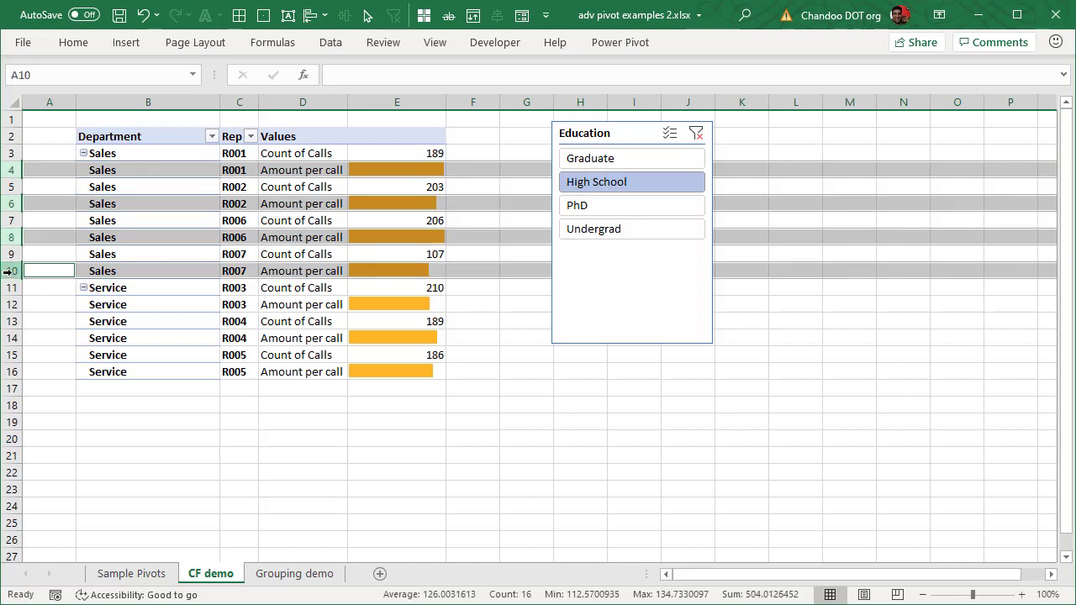
{"action": "left_click", "coordinate": [10, 304], "text": "ctrl"}
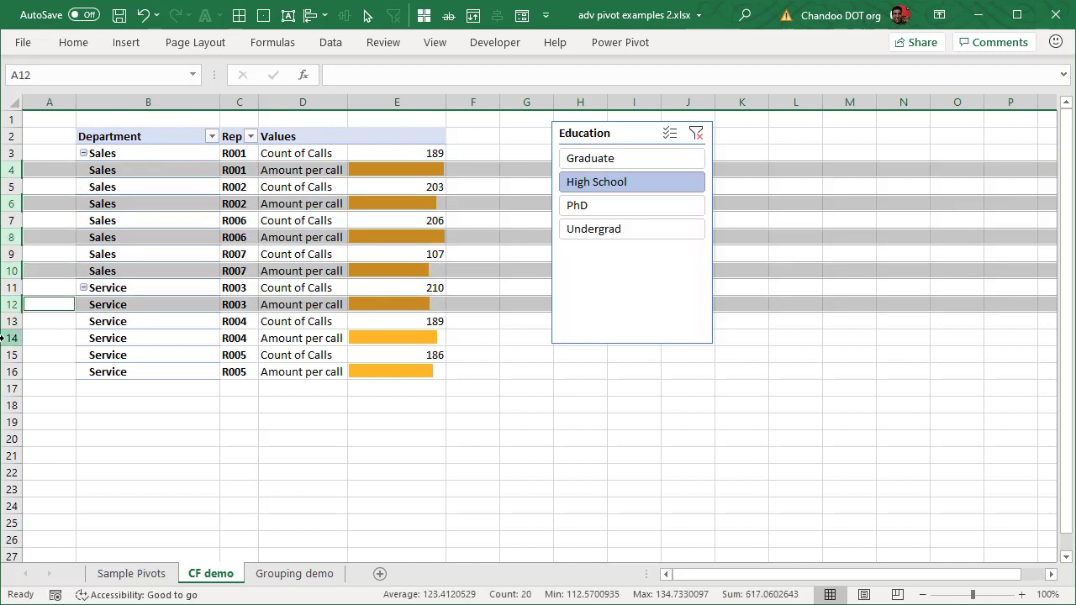
{"action": "left_click", "coordinate": [10, 337], "text": "ctrl"}
{"action": "left_click", "coordinate": [11, 372], "text": "ctrl"}
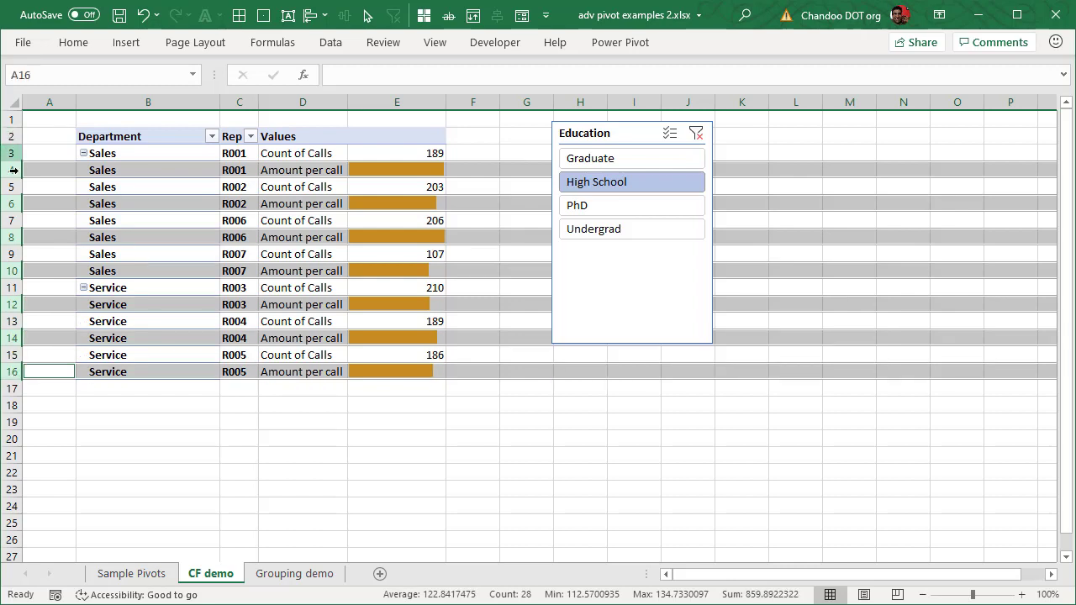
{"action": "left_click_drag", "start_coordinate": [16, 178], "coordinate": [16, 165]}
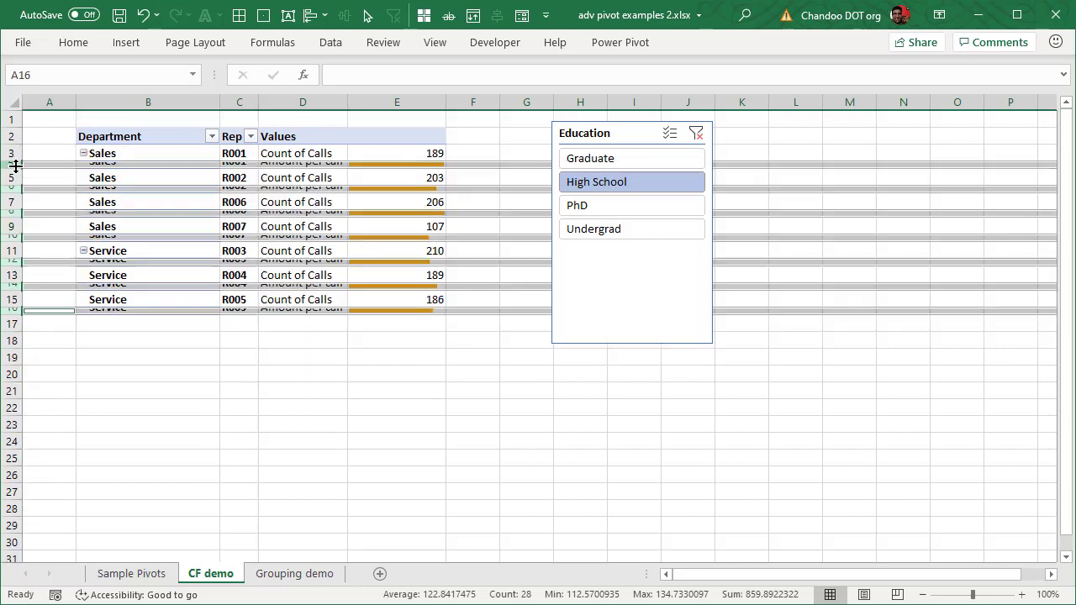
{"action": "left_click", "coordinate": [517, 443]}
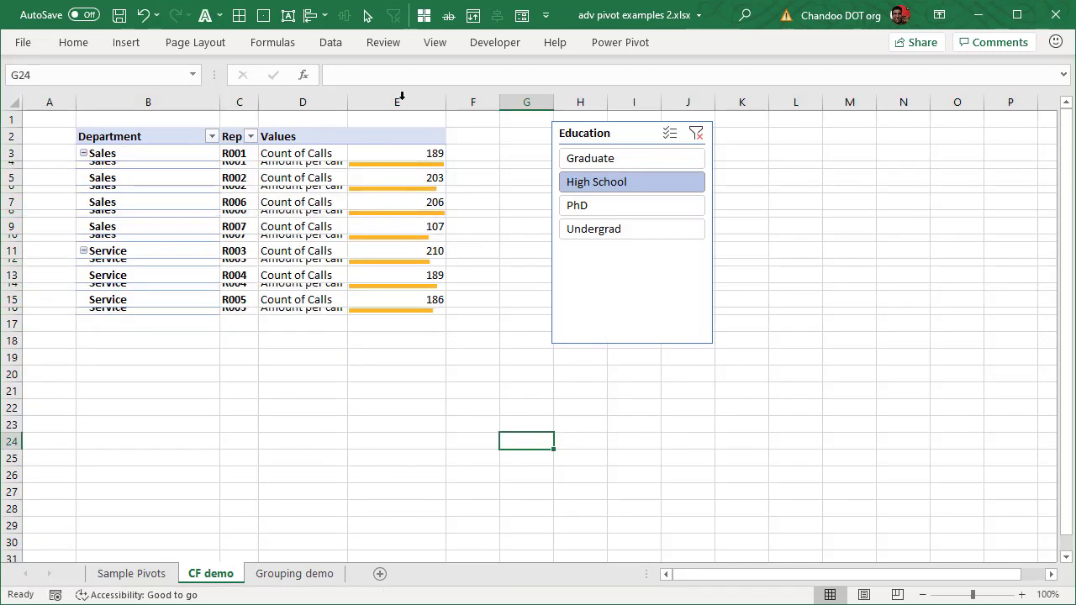
Hide the gridlines on the CF demo sheet.
{"action": "left_click", "coordinate": [436, 46]}
{"action": "left_click", "coordinate": [217, 101]}
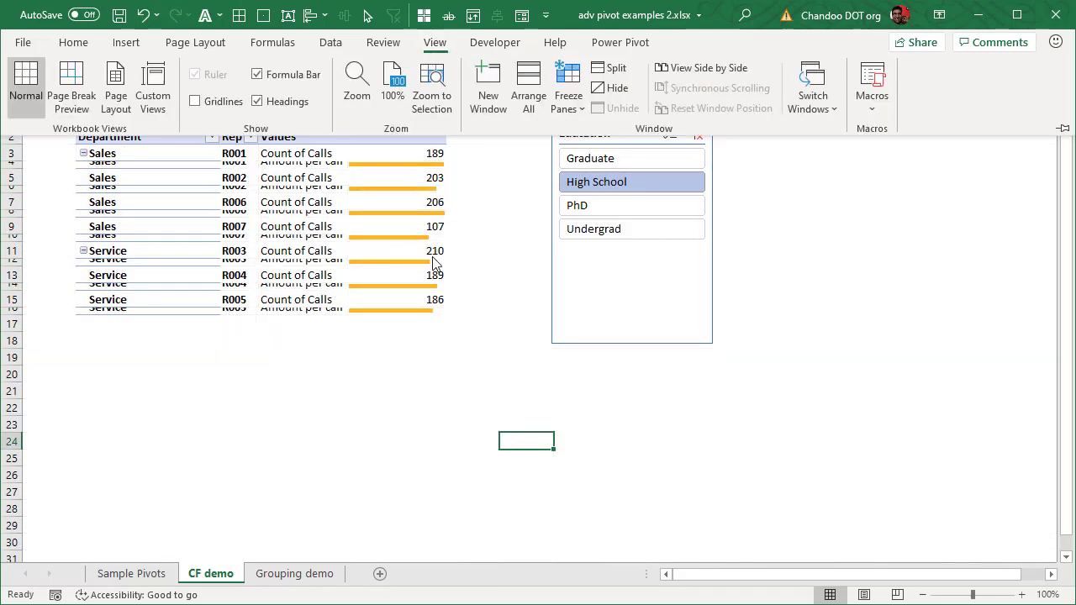
{"action": "left_click", "coordinate": [408, 312]}
Replace the Amount per call label in D4 with a blank name.
{"action": "left_click", "coordinate": [282, 168]}
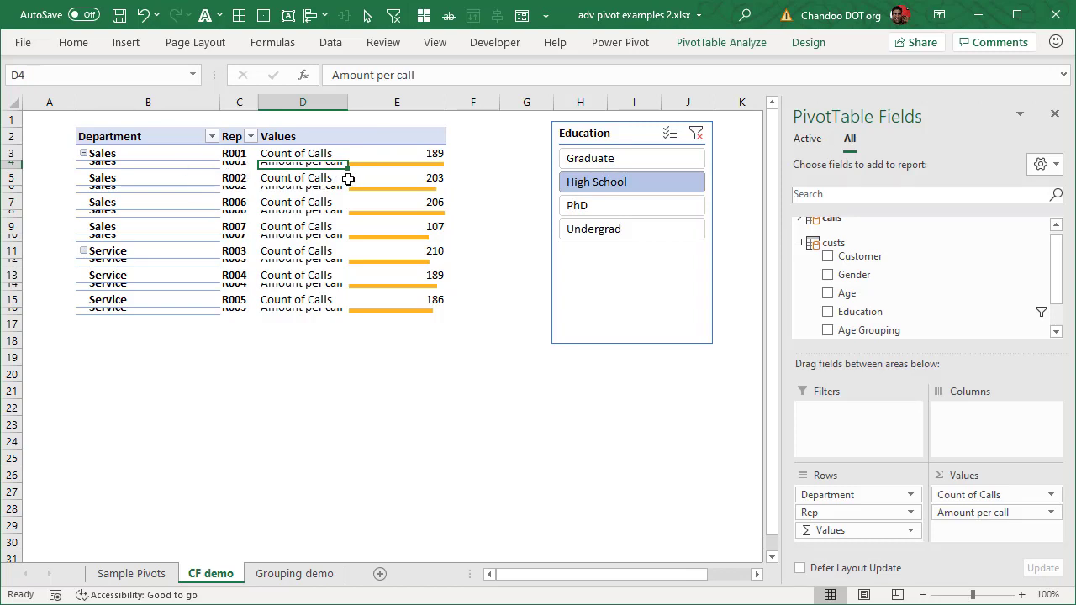
{"action": "left_click", "coordinate": [302, 402]}
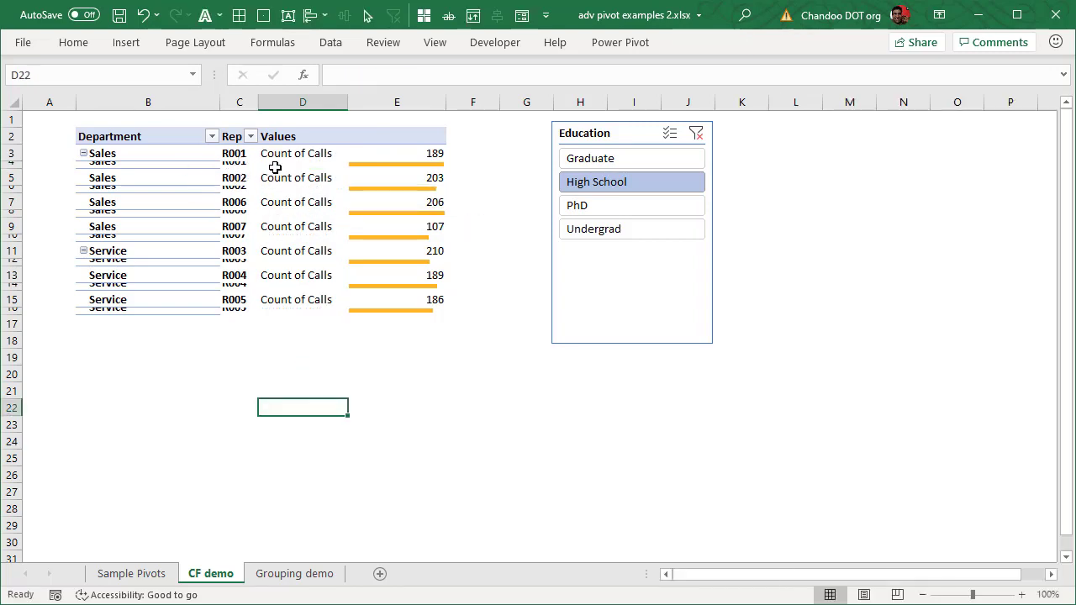
{"action": "left_click", "coordinate": [307, 163]}
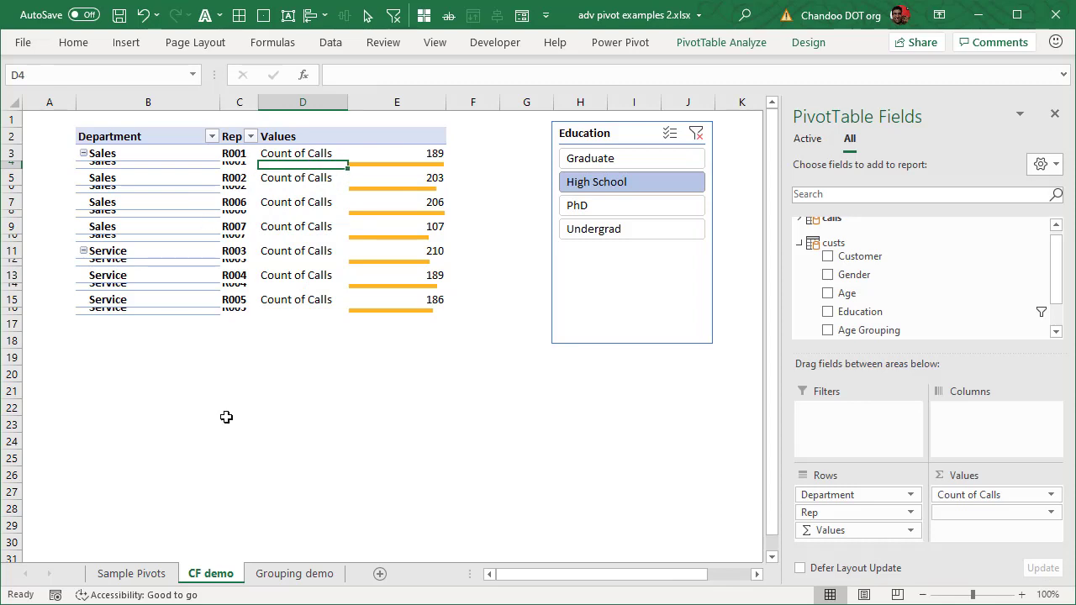
Stop repeating the item labels for Department and Rep in the pivot's report layout.
{"action": "left_click", "coordinate": [259, 278]}
{"action": "left_click", "coordinate": [240, 161]}
{"action": "left_click", "coordinate": [240, 163]}
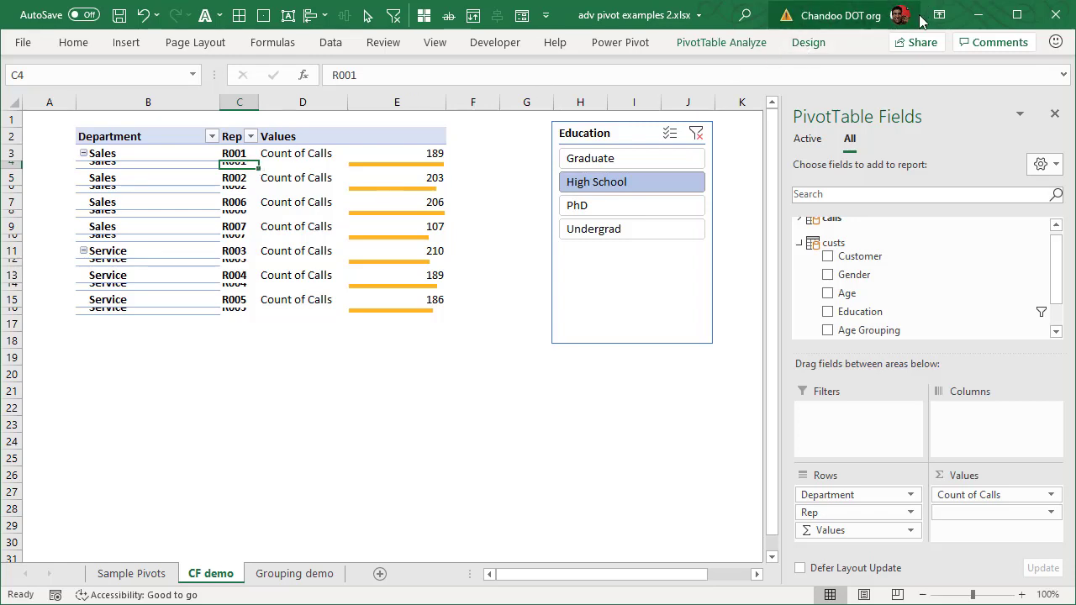
{"action": "left_click", "coordinate": [739, 46]}
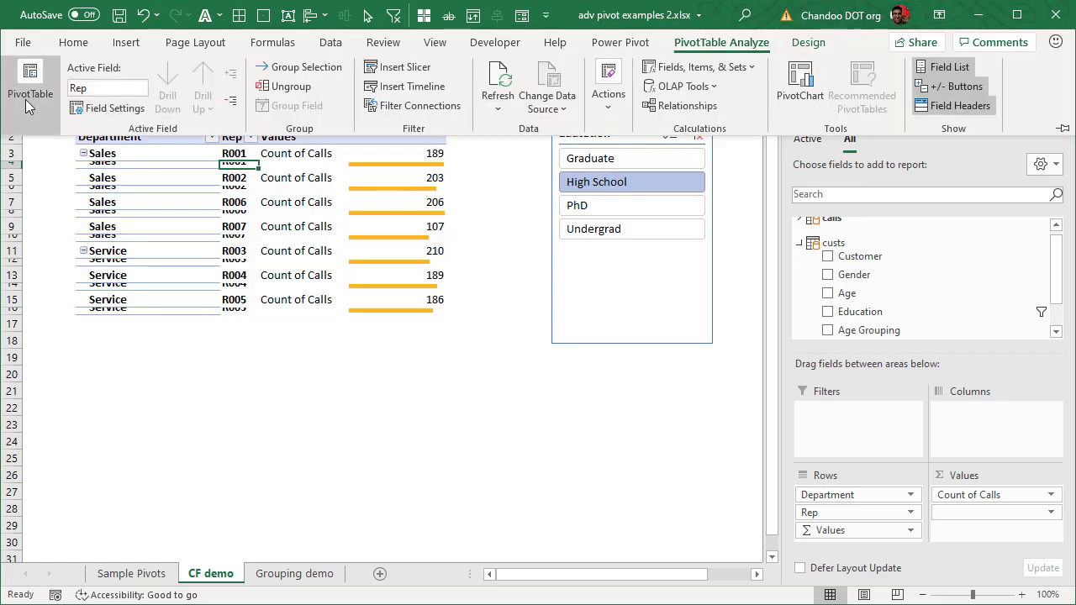
{"action": "left_click", "coordinate": [808, 44]}
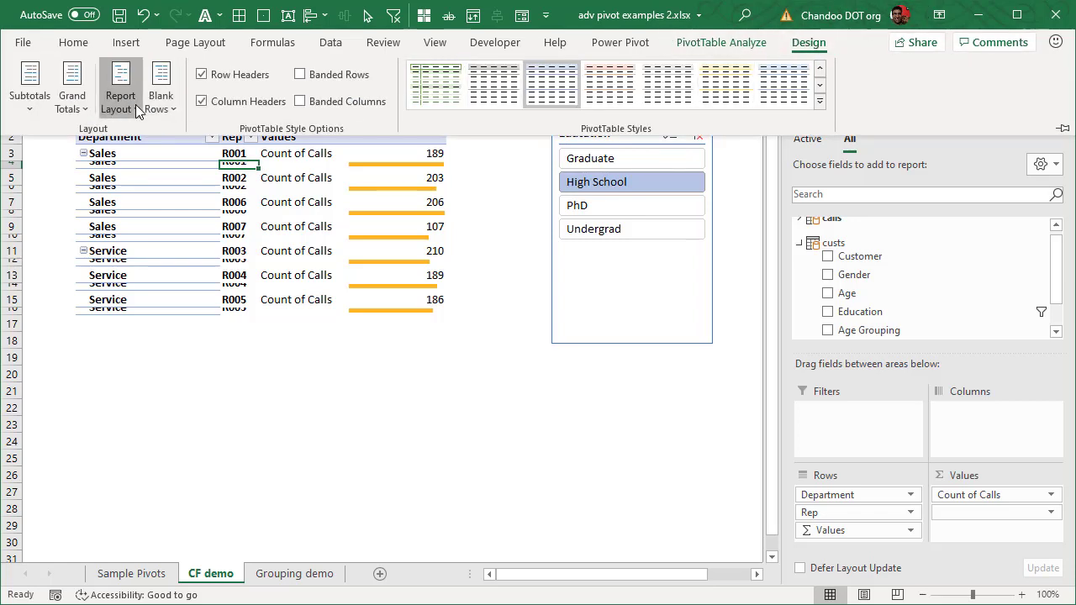
{"action": "left_click", "coordinate": [120, 102]}
{"action": "left_click", "coordinate": [128, 308]}
{"action": "left_click", "coordinate": [218, 362]}
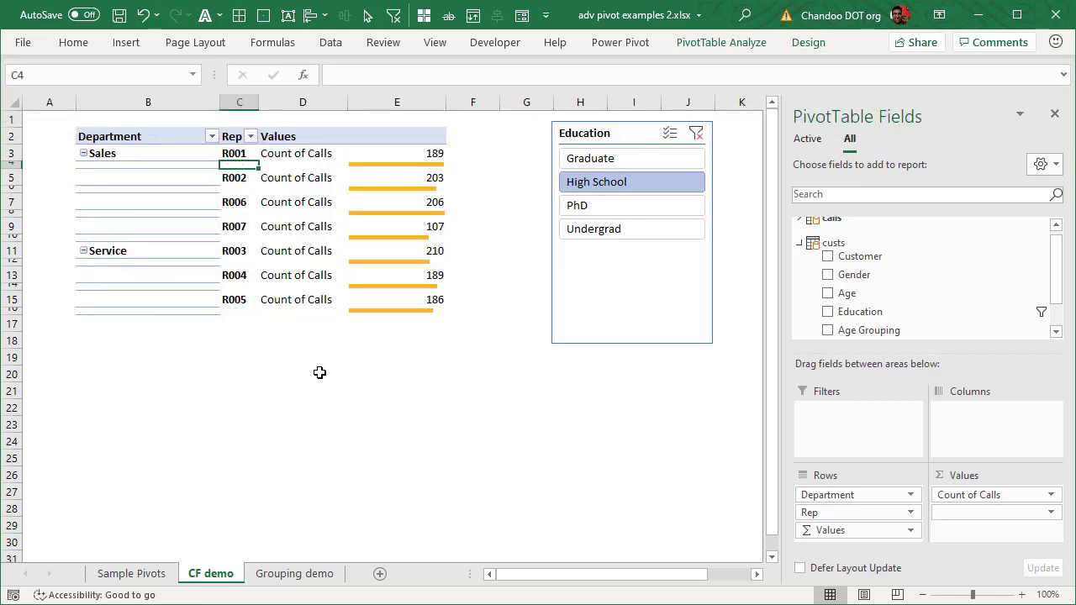
Apply the orange Medium PivotTable style with a solid orange header and light-shaded Department column to the CF demo pivot.
{"action": "left_click", "coordinate": [197, 174]}
{"action": "left_click", "coordinate": [796, 47]}
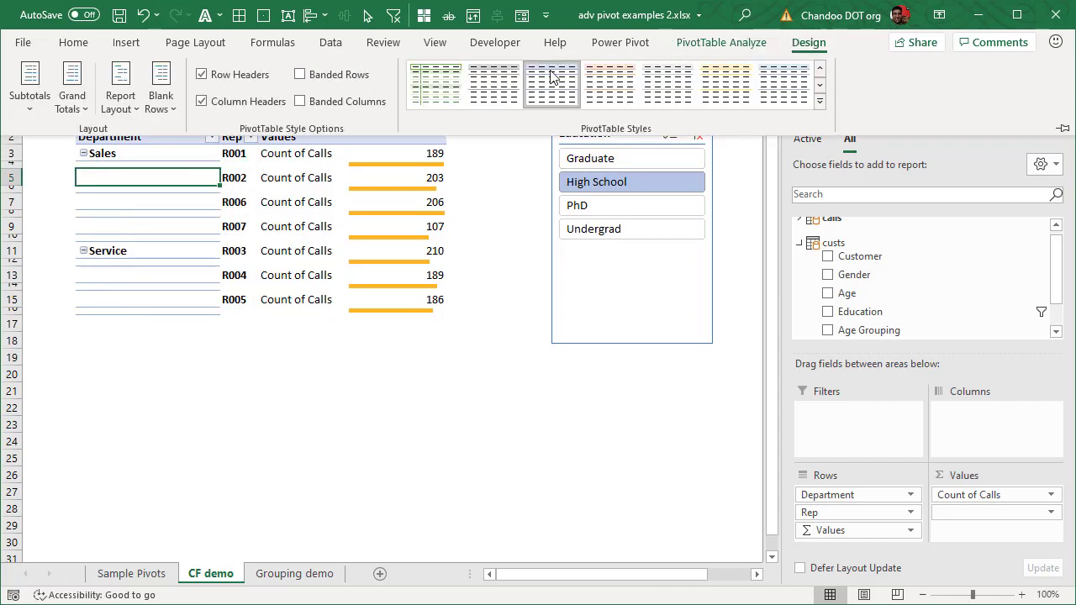
{"action": "left_click", "coordinate": [820, 100]}
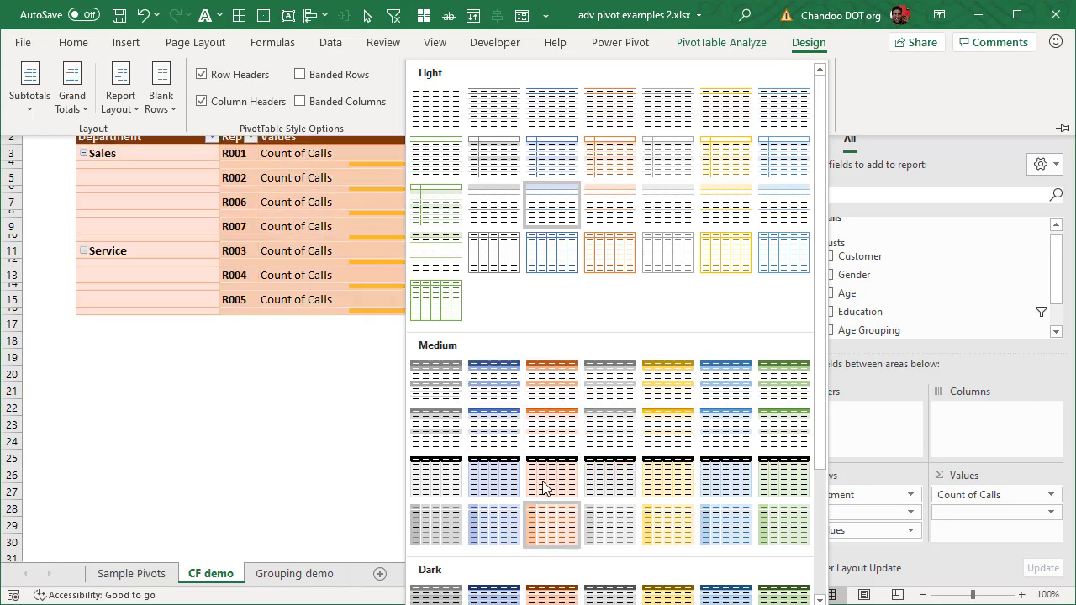
{"action": "left_click", "coordinate": [550, 451]}
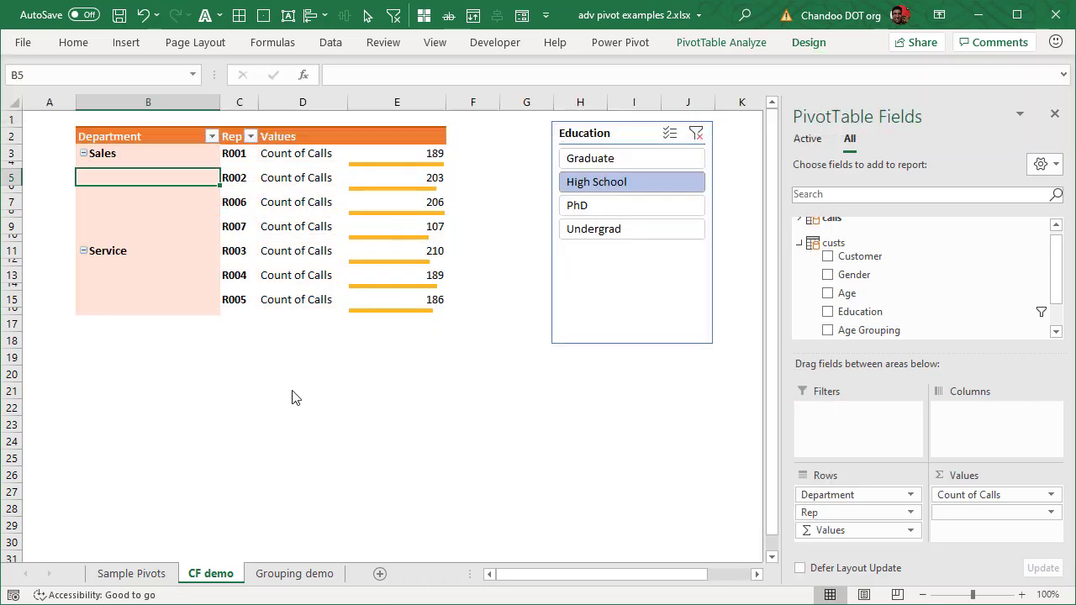
{"action": "left_click", "coordinate": [472, 407]}
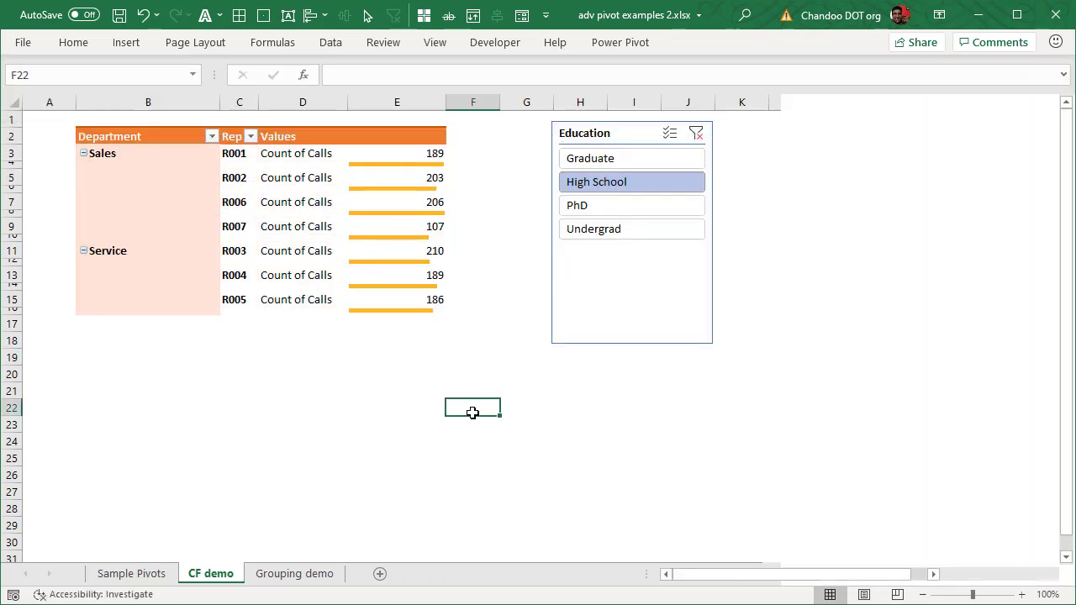
Filter the pivot by PhD, Undergrad and finally Graduate in the Education slicer, checking the data bars under the call counts.
{"action": "left_click", "coordinate": [624, 205]}
{"action": "left_click", "coordinate": [632, 230]}
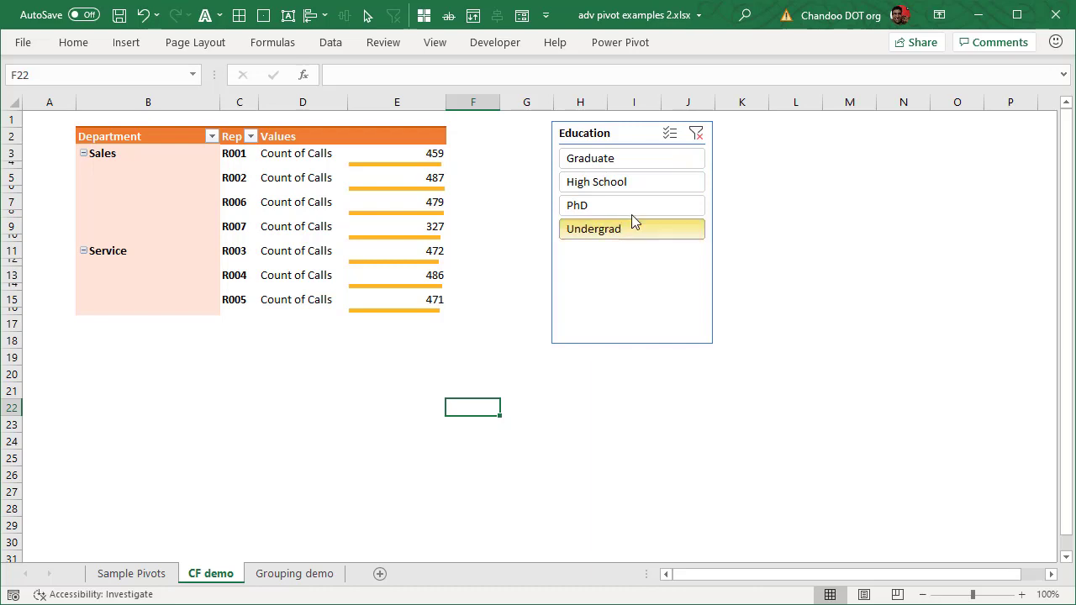
{"action": "left_click", "coordinate": [633, 162]}
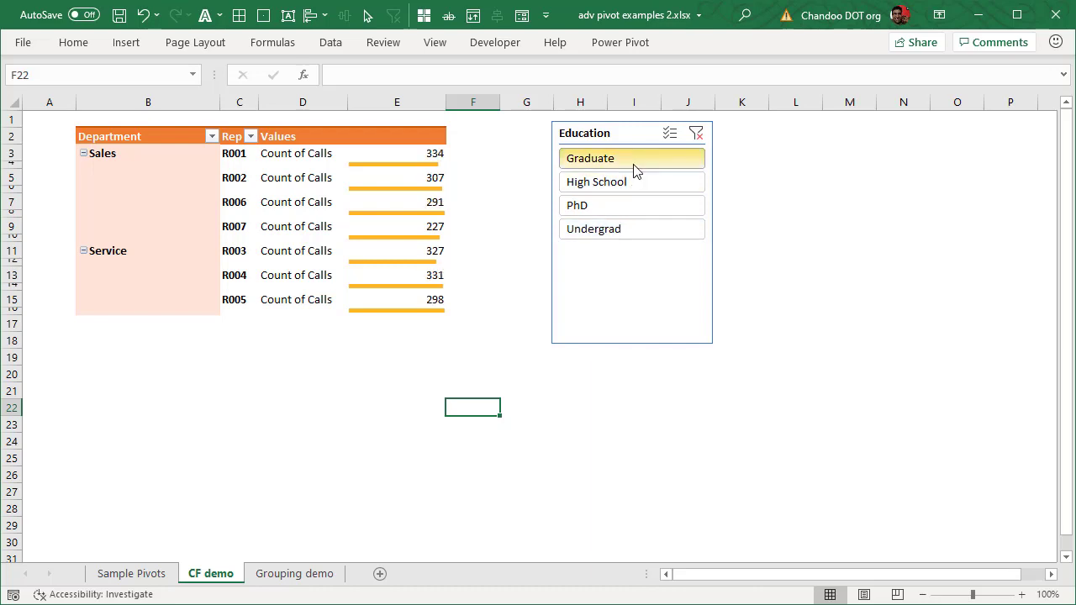
{"action": "left_click", "coordinate": [435, 155]}
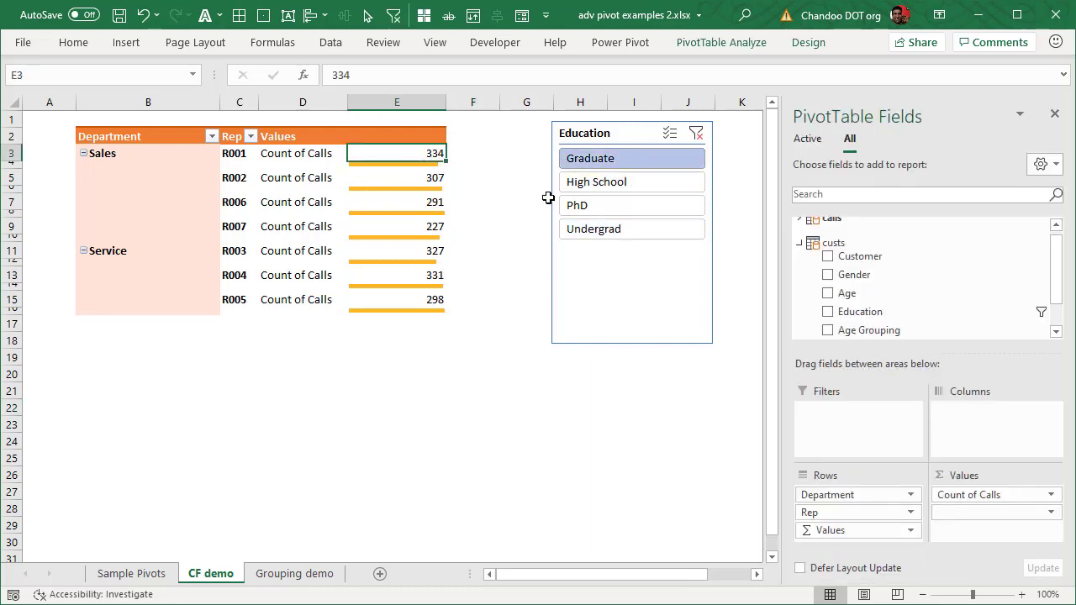
{"action": "left_click", "coordinate": [481, 370]}
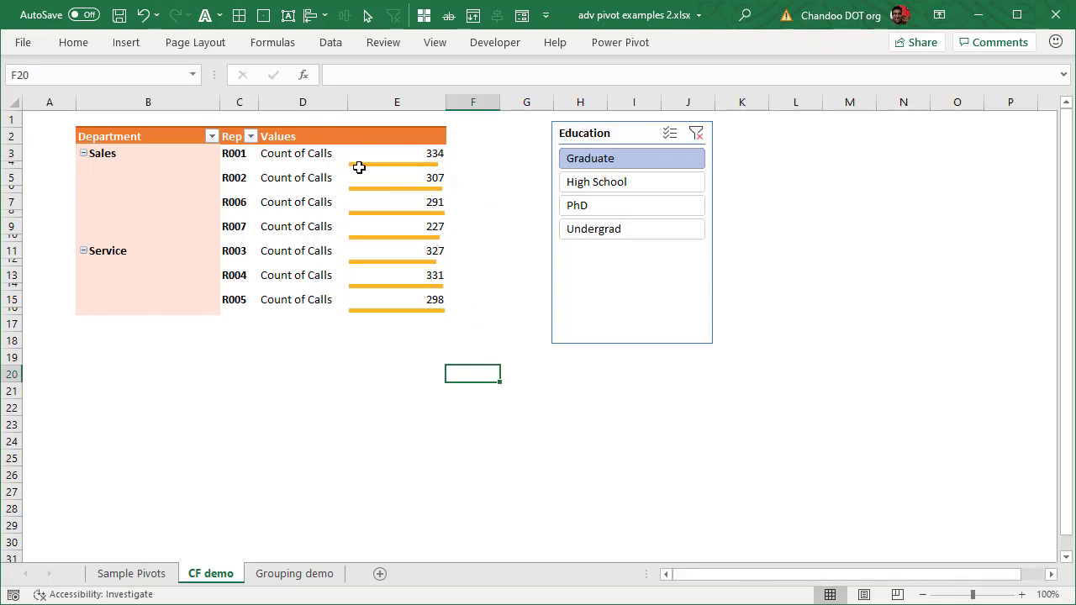
Compare the data bars again for PhD and Undergrad education, returning the slicer to Graduate and selecting R001's call count.
{"action": "left_click", "coordinate": [610, 206]}
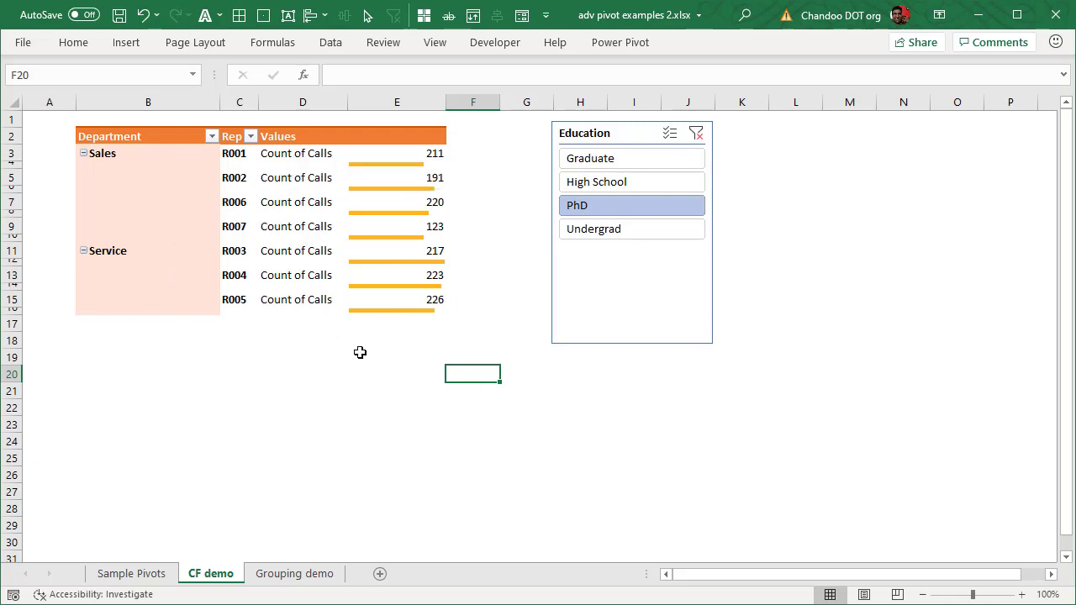
{"action": "left_click", "coordinate": [572, 232]}
{"action": "left_click", "coordinate": [599, 159]}
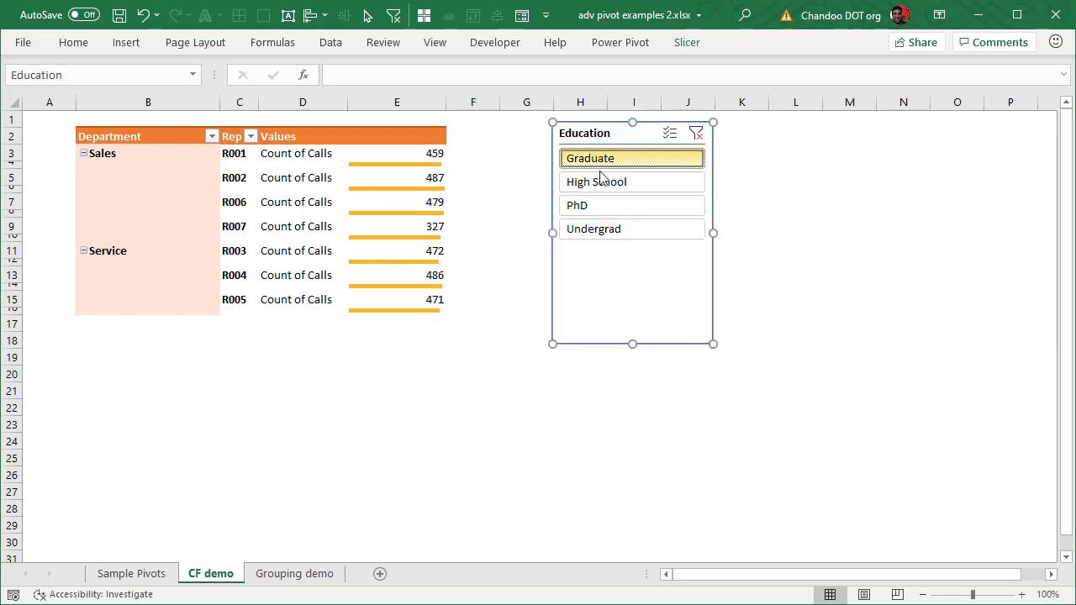
{"action": "left_click", "coordinate": [416, 153]}
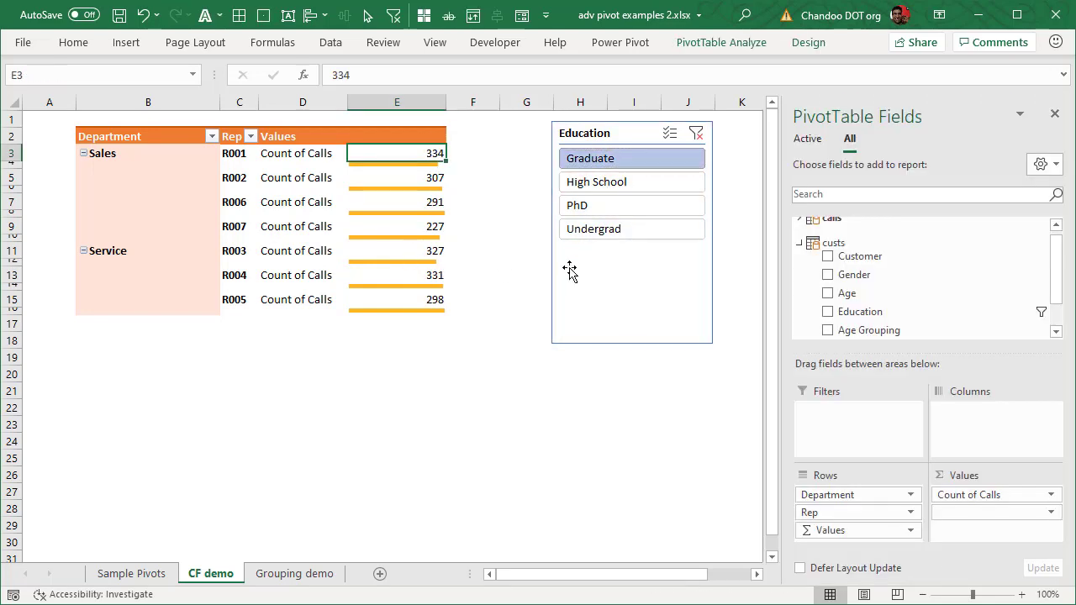